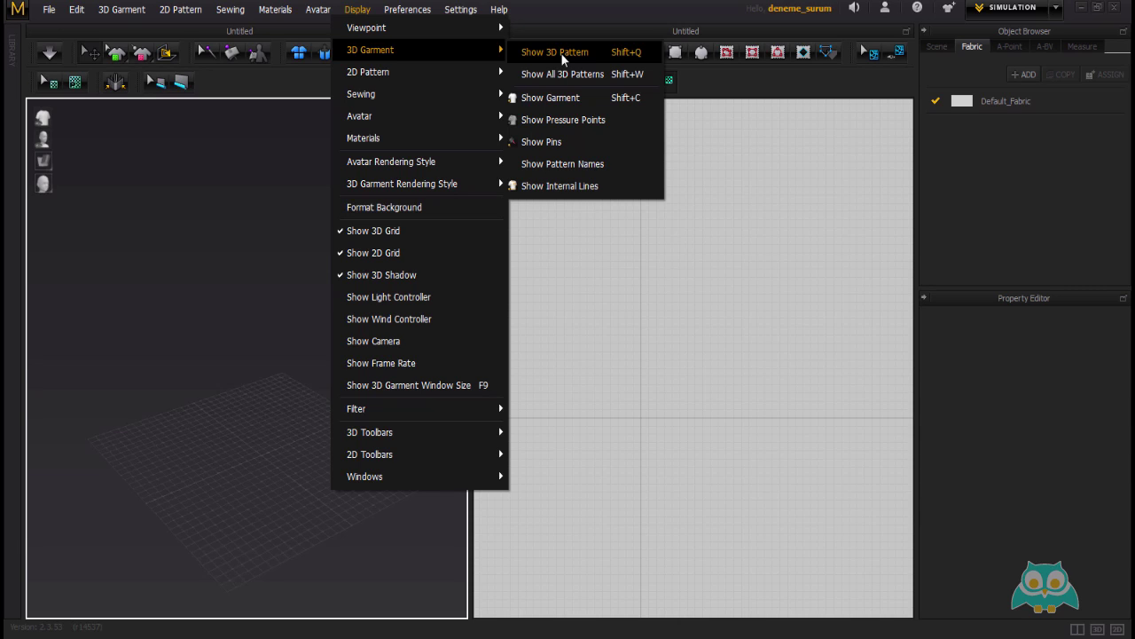
Open the show_hide project file from the 49-Show_hide folder
left_click(48, 11)
mouse_move(88, 62)
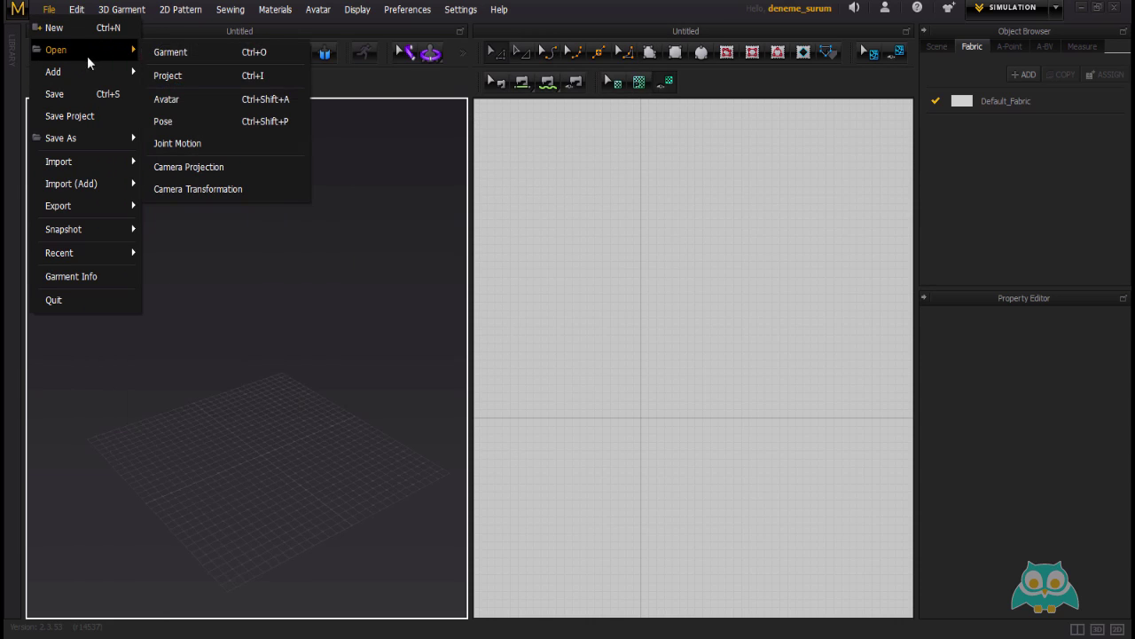
left_click(177, 77)
left_click(556, 340)
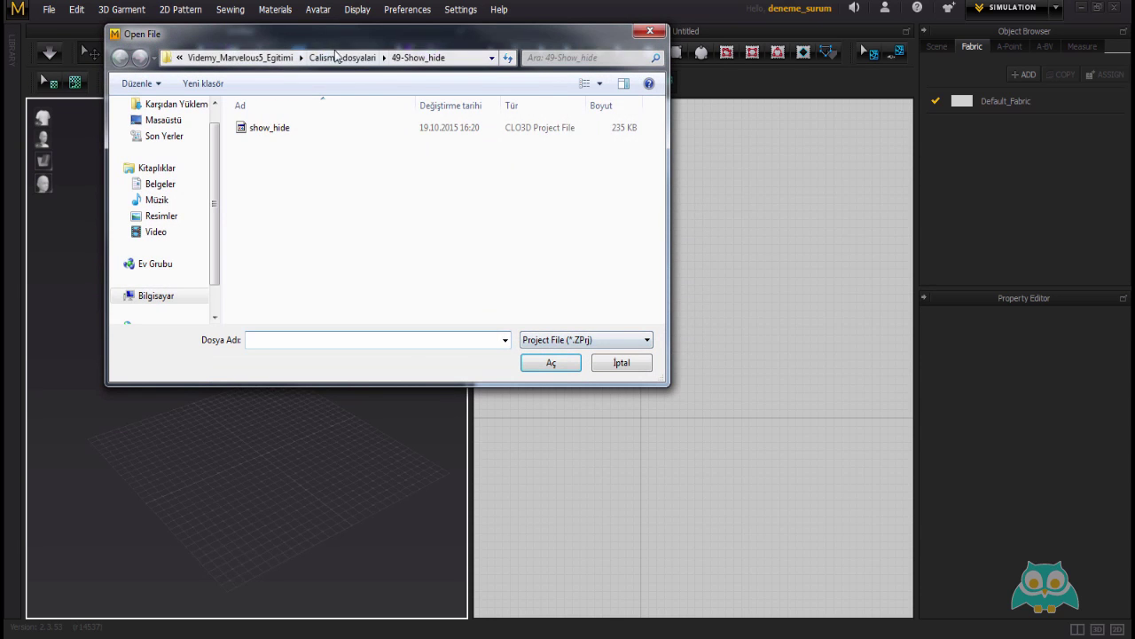
left_click(346, 59)
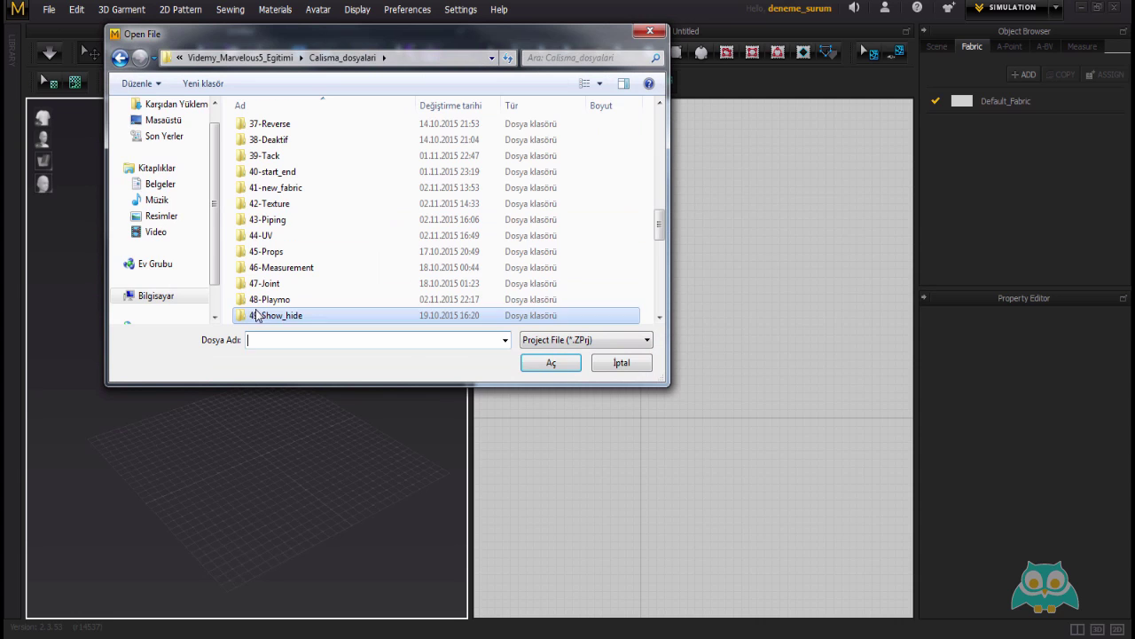
double_click(307, 316)
left_click(273, 127)
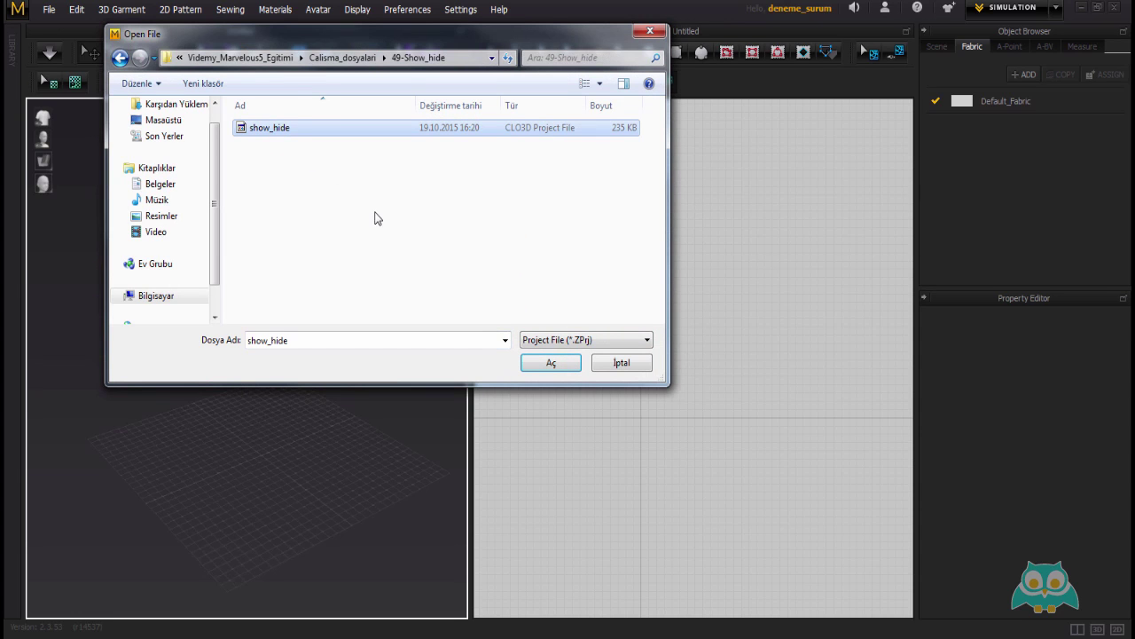
left_click(543, 364)
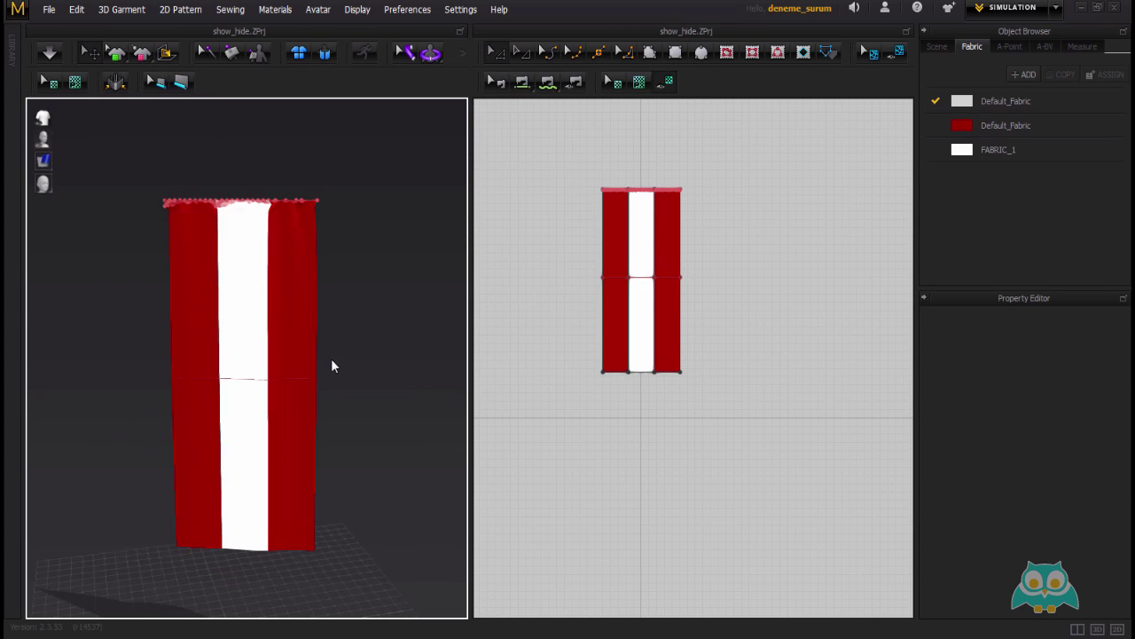
Inspect the curtain's left red panel and middle white panel in the 3D and 2D views
right_click_drag(332, 359, 238, 279)
left_click(213, 257)
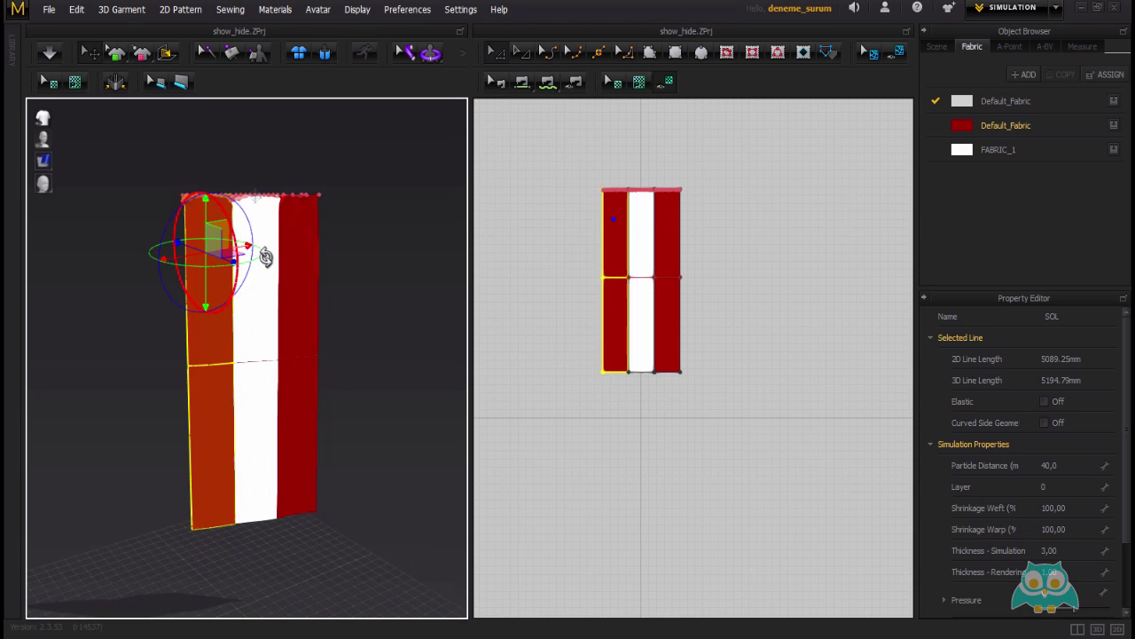
left_click(254, 287)
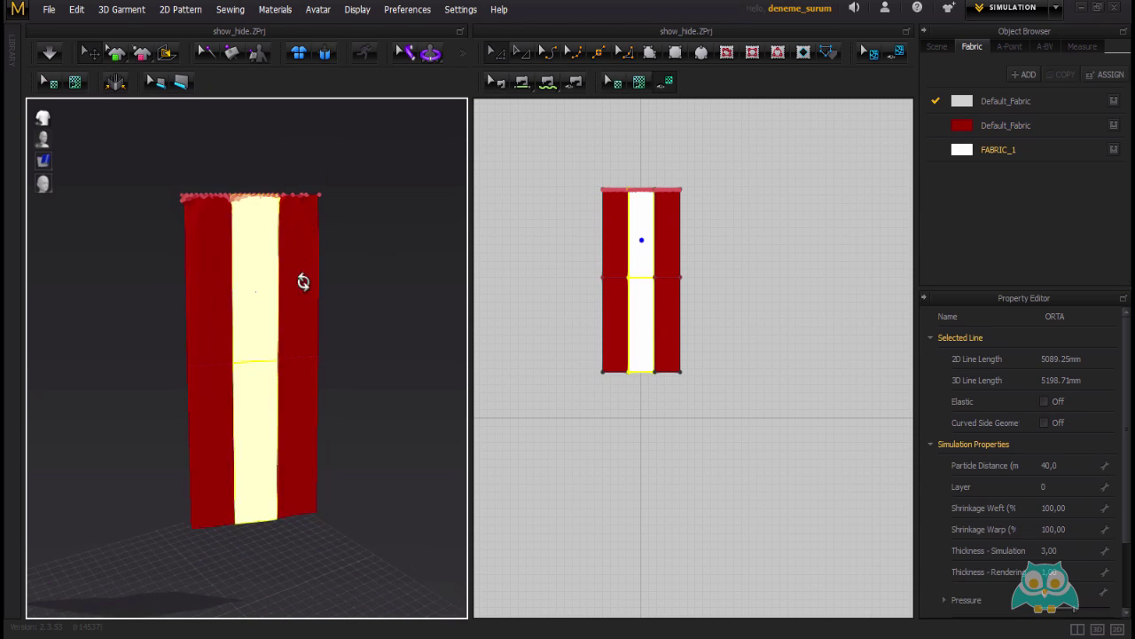
left_click(362, 249)
scroll(304, 266, "up", 3)
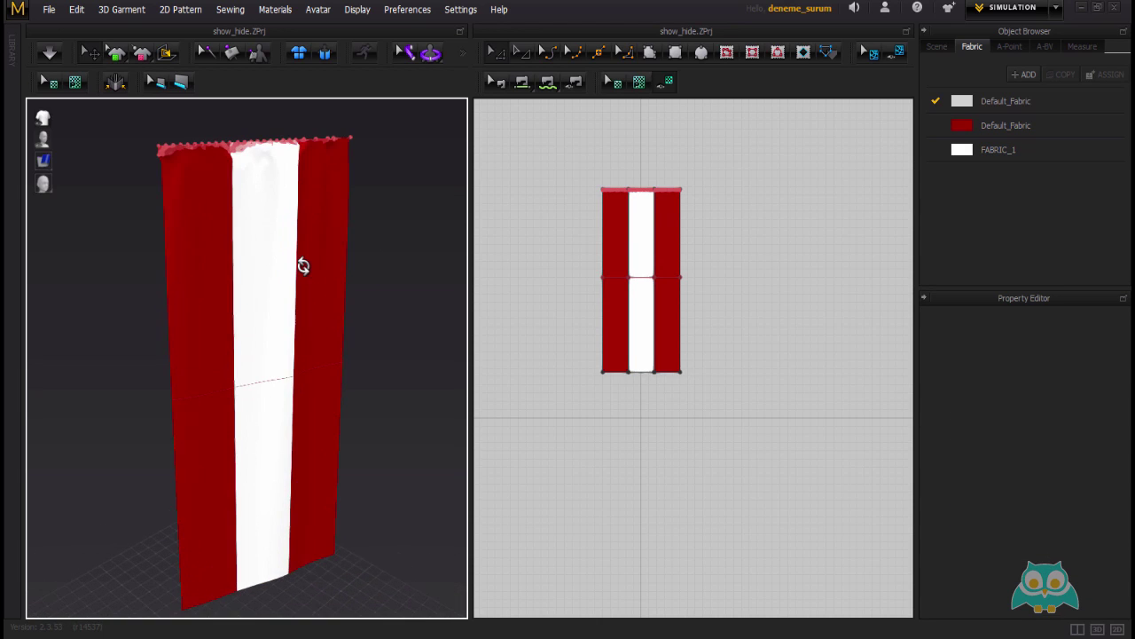
scroll(303, 266, "down", 2)
scroll(654, 219, "up", 3)
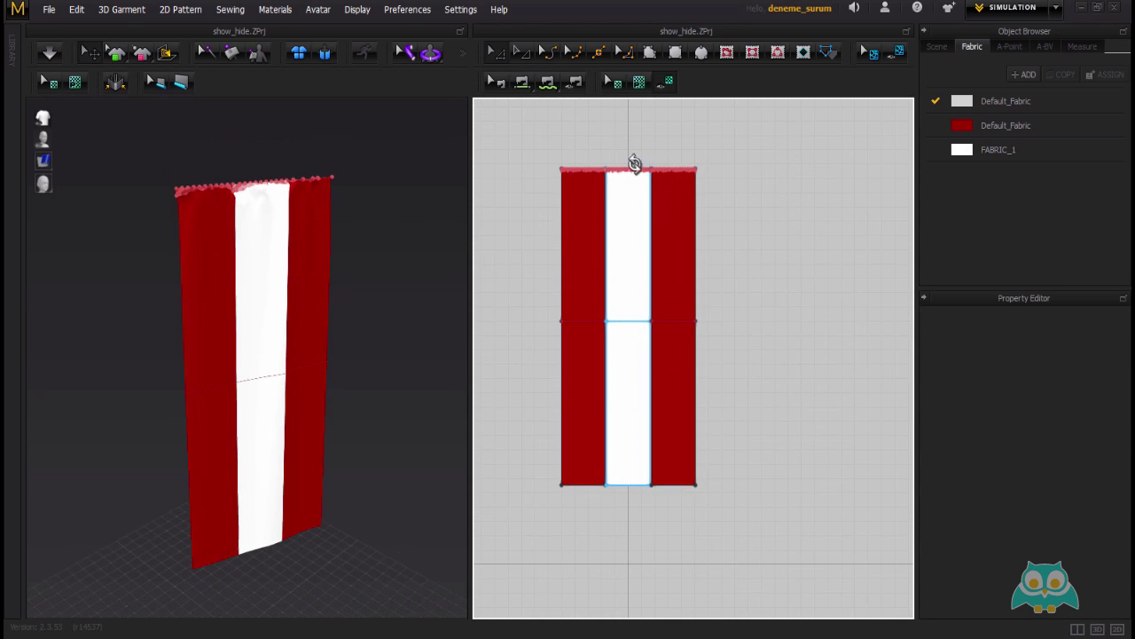
Select the middle white pattern piece and hide it in the 3D view
left_click(632, 220)
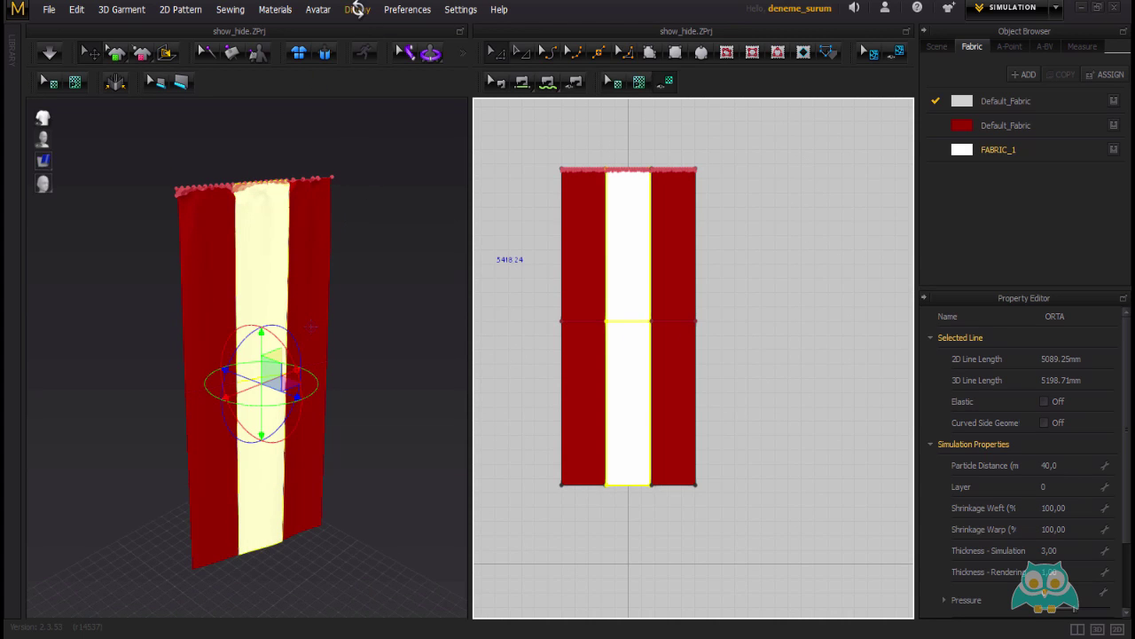
left_click(358, 10)
mouse_move(469, 49)
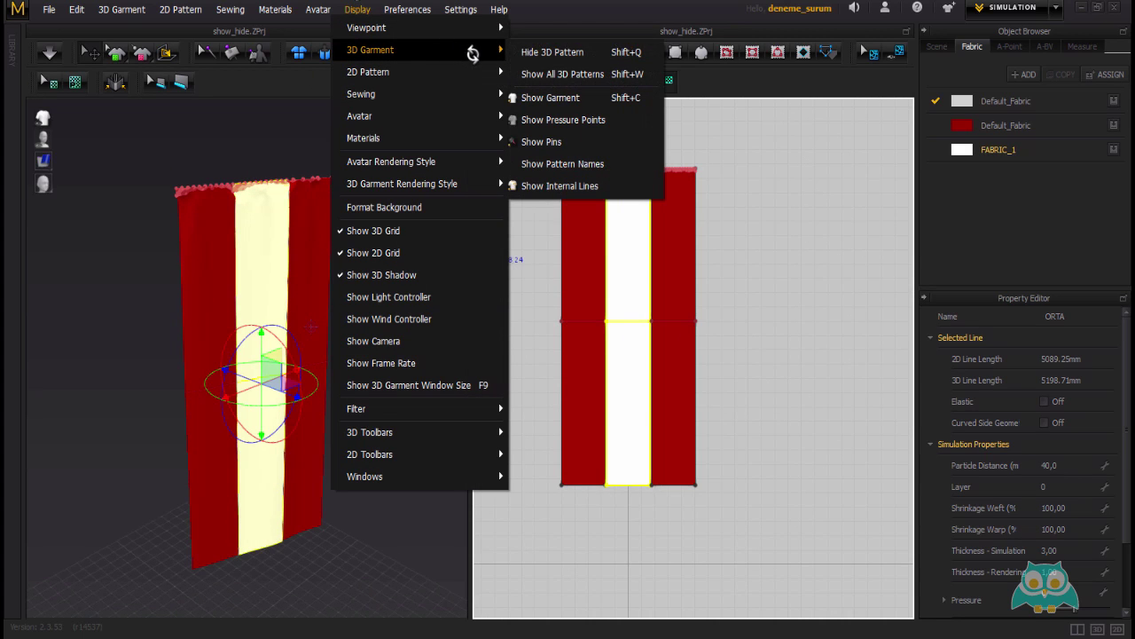
left_click(552, 53)
right_click_drag(266, 198, 330, 235)
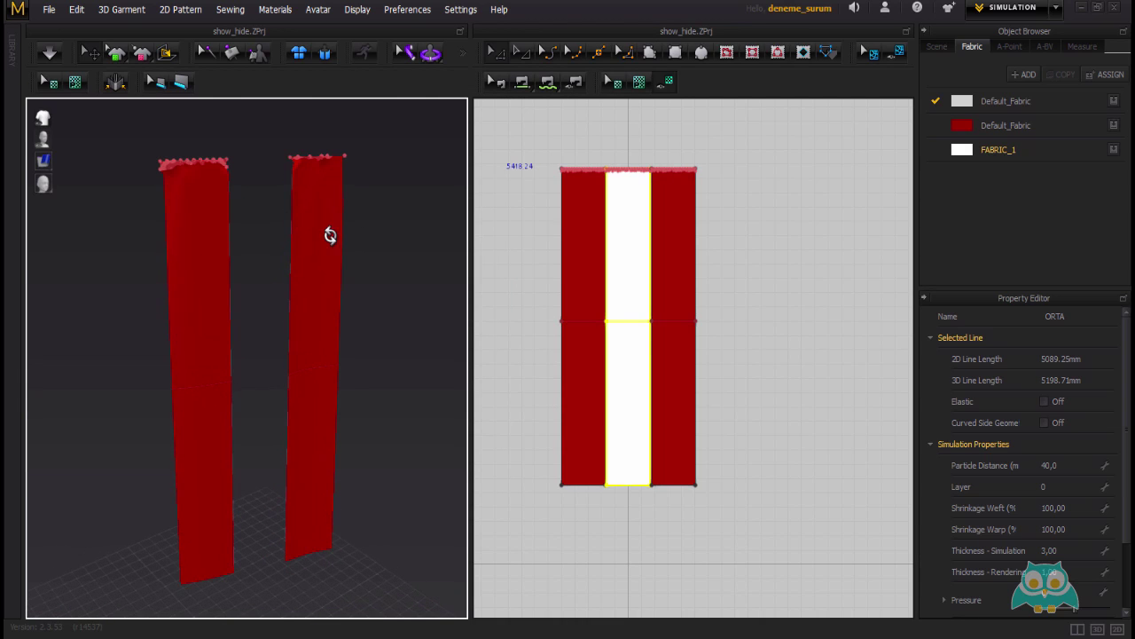
Reselect the middle white piece in the 2D pattern and show it again in 3D
left_click(736, 255)
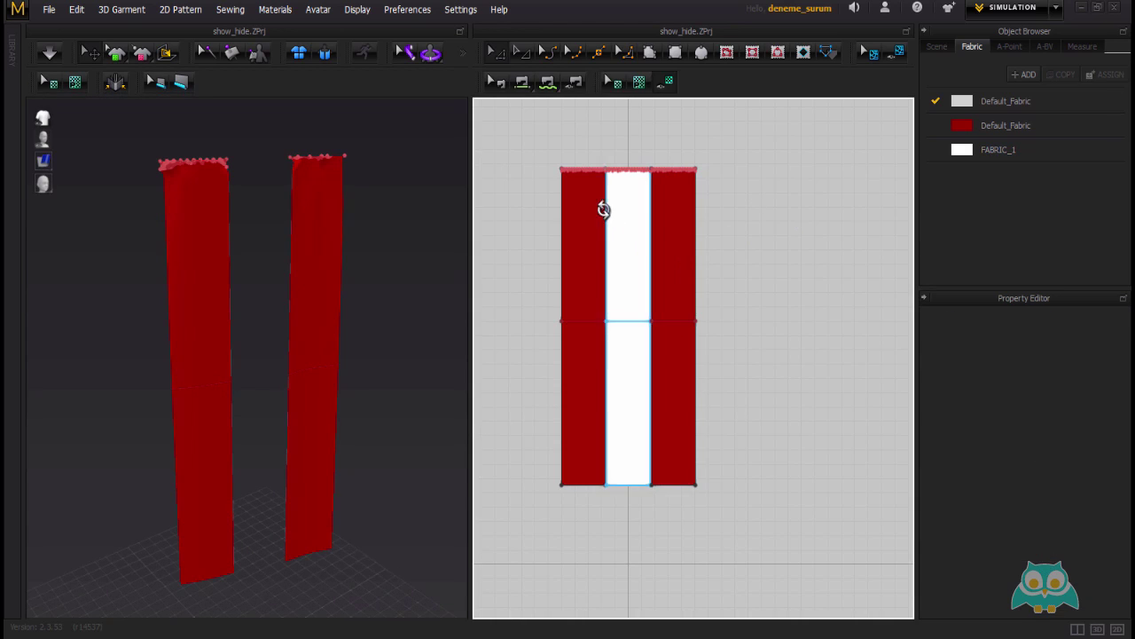
left_click(605, 209)
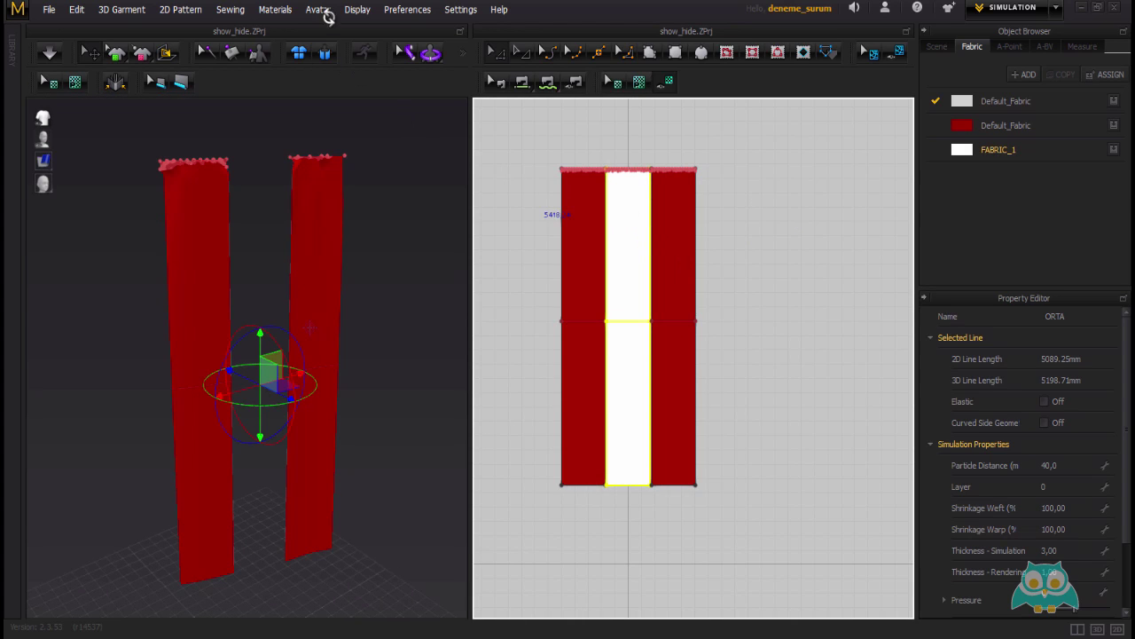
left_click(357, 9)
mouse_move(443, 49)
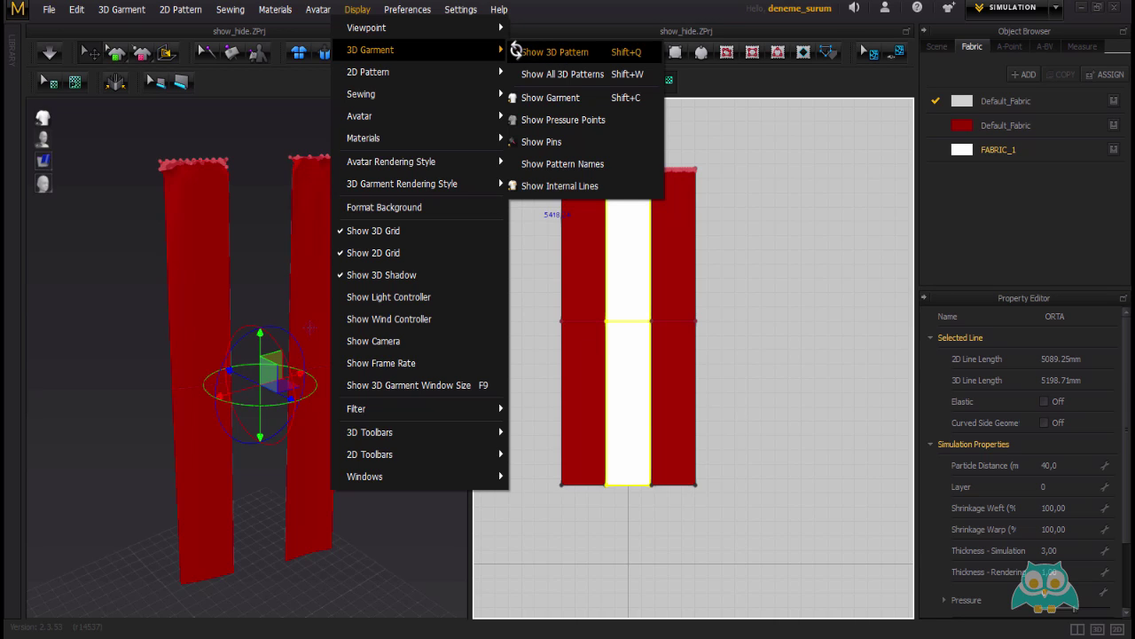
left_click(516, 50)
left_click(393, 183)
right_click_drag(393, 183, 369, 221)
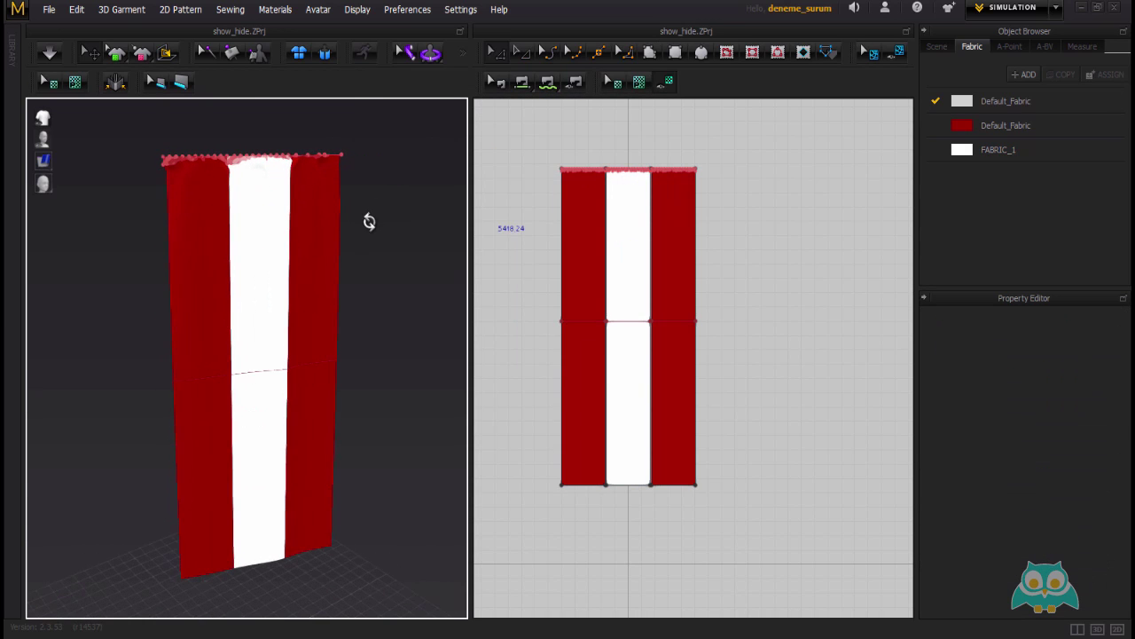
right_click_drag(278, 208, 286, 186)
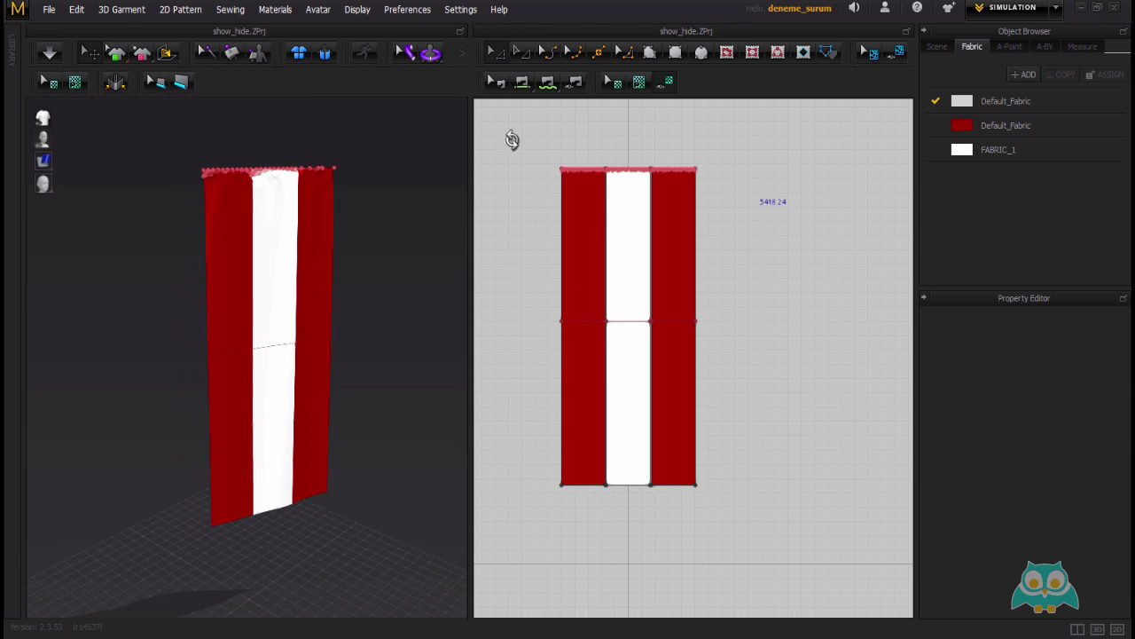
left_click(357, 10)
mouse_move(381, 49)
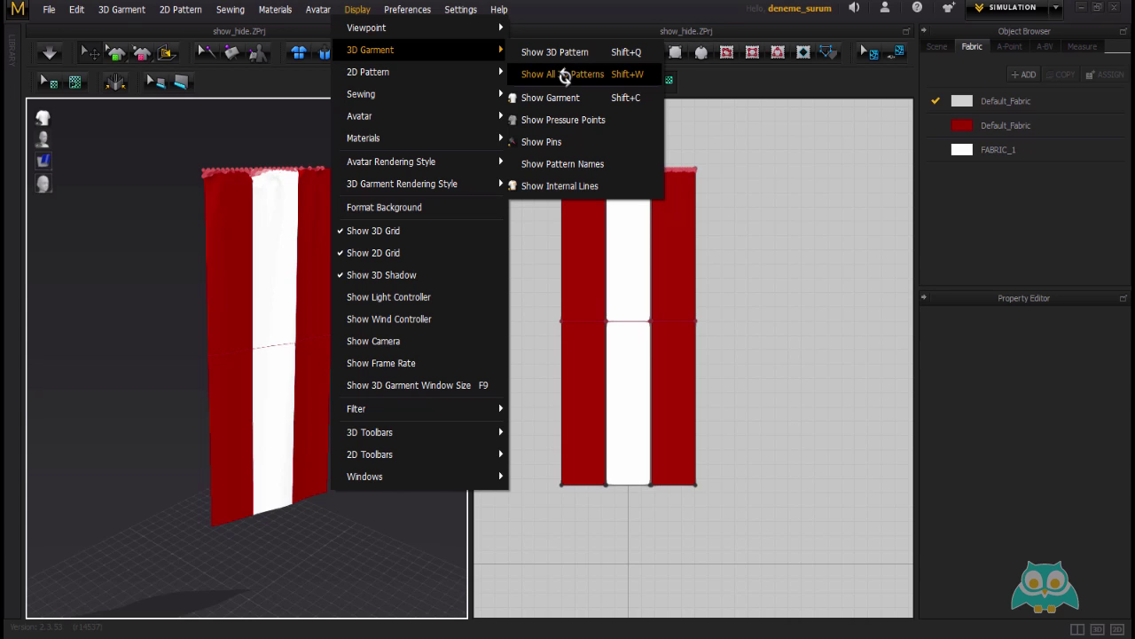
left_click(766, 245)
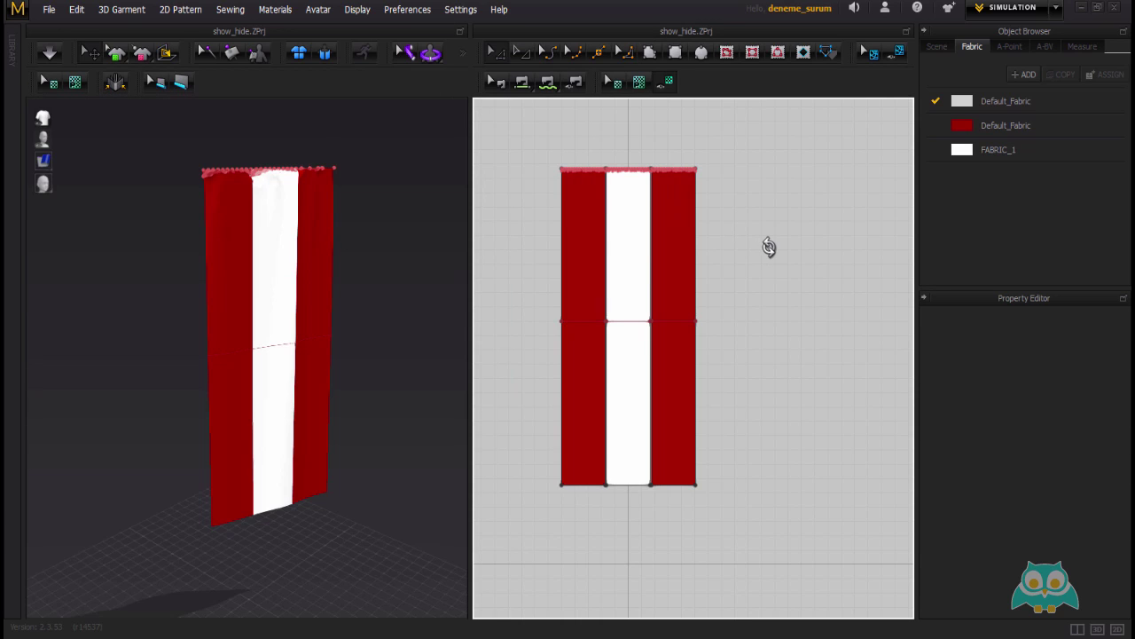
Select all three curtain pattern pieces together and hide them in the 3D view
left_click(522, 51)
left_click_drag(501, 135, 811, 546)
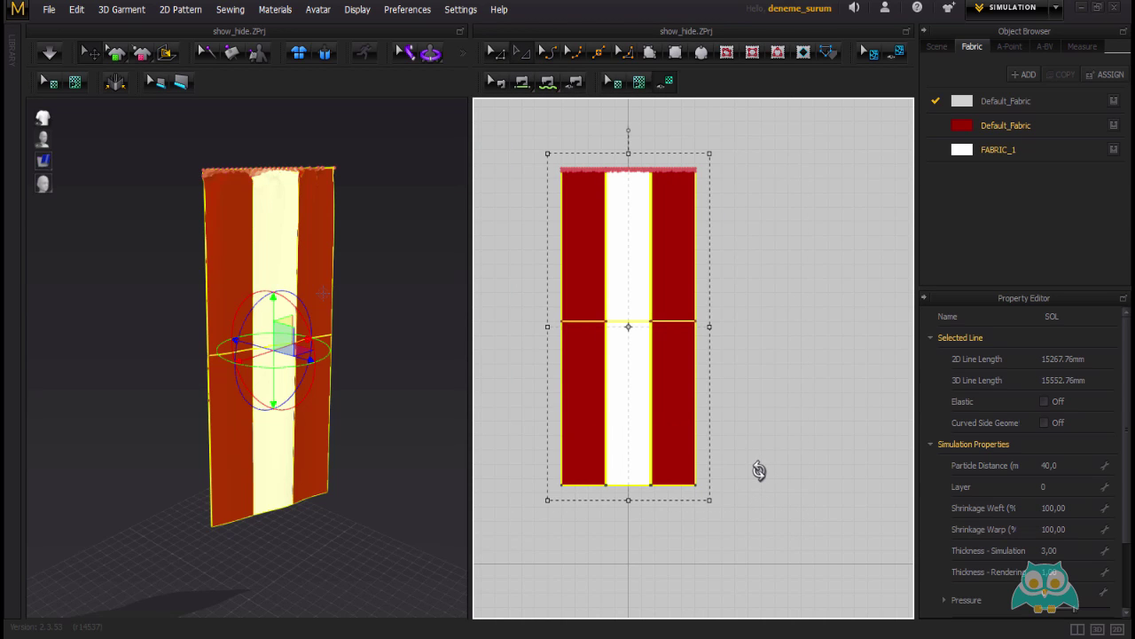
left_click(352, 10)
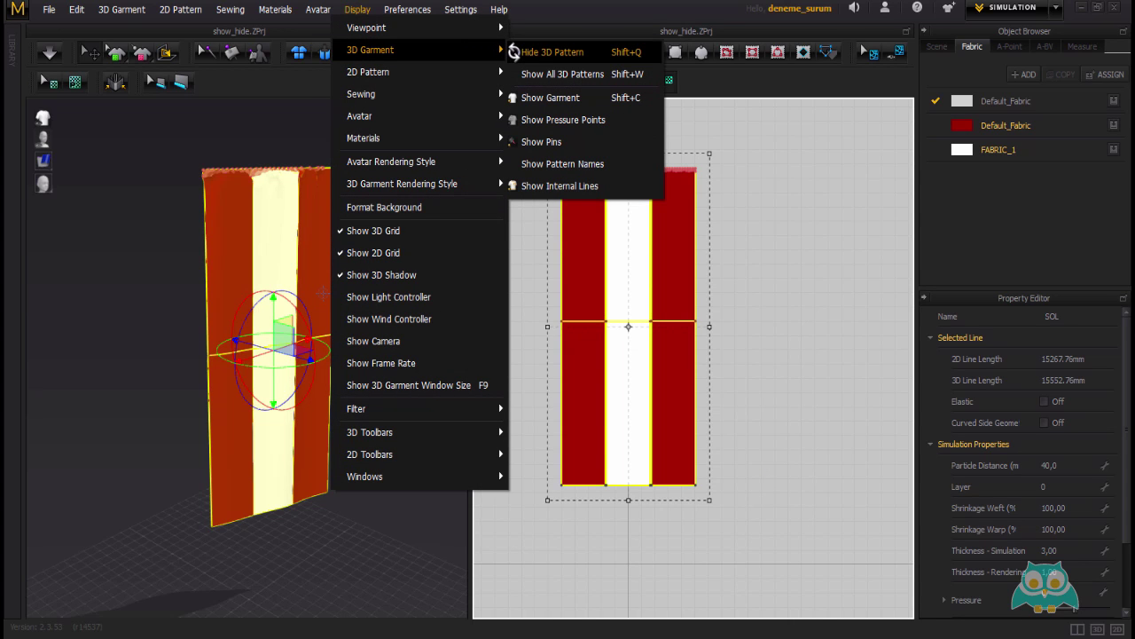
left_click(514, 51)
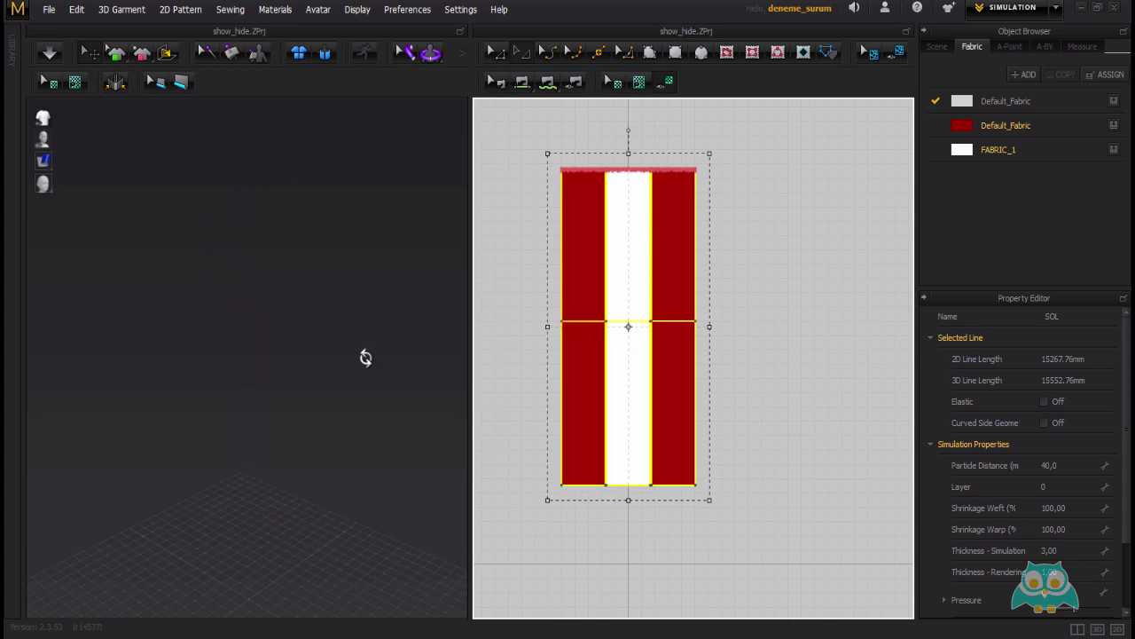
right_click_drag(194, 338, 297, 363)
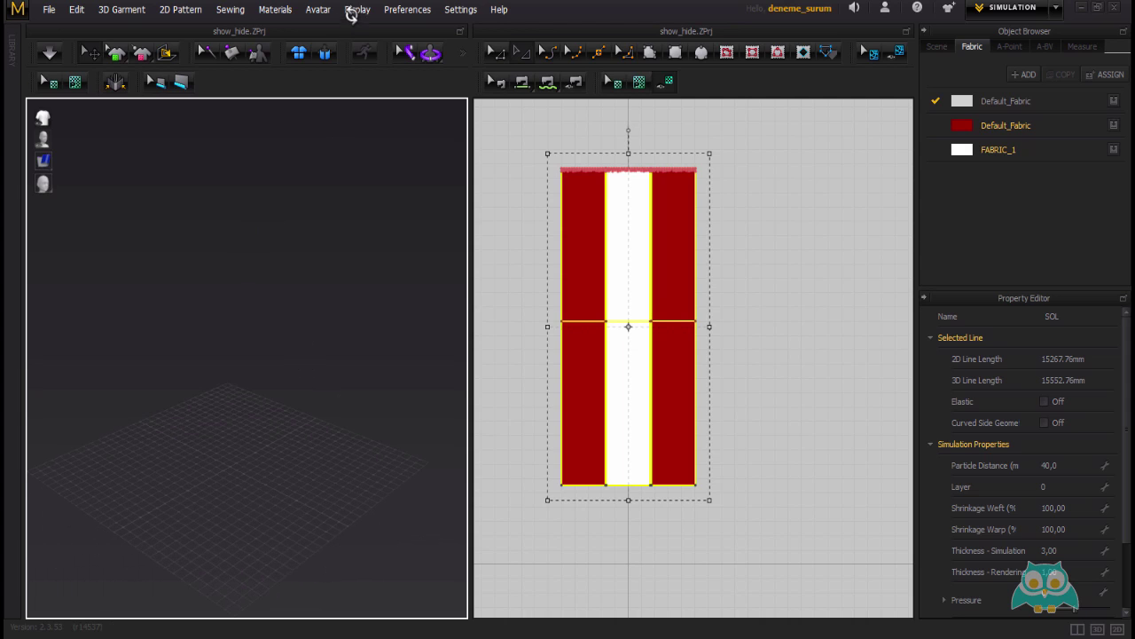
Bring the hidden curtain pieces back with Show All 3D Patterns and clear the selection
left_click(357, 8)
mouse_move(442, 67)
mouse_move(489, 48)
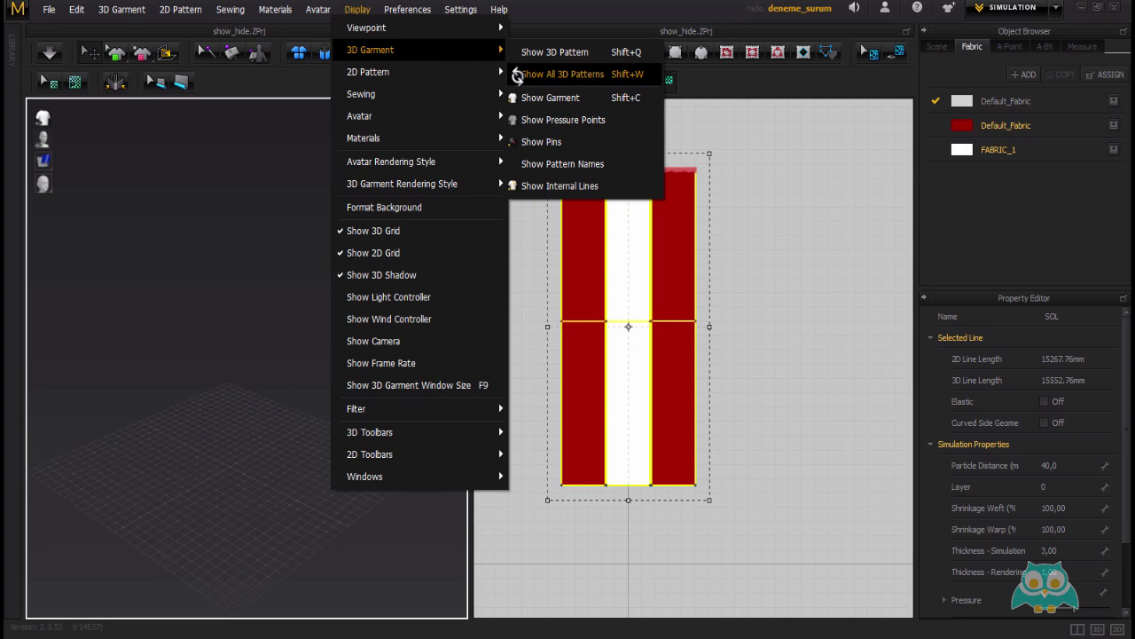
left_click(516, 73)
mouse_move(350, 249)
right_mouse_down()
mouse_move(281, 246)
mouse_move(317, 256)
mouse_move(329, 236)
mouse_move(307, 256)
mouse_move(402, 238)
mouse_move(315, 259)
mouse_move(337, 251)
right_mouse_up()
left_click(317, 256)
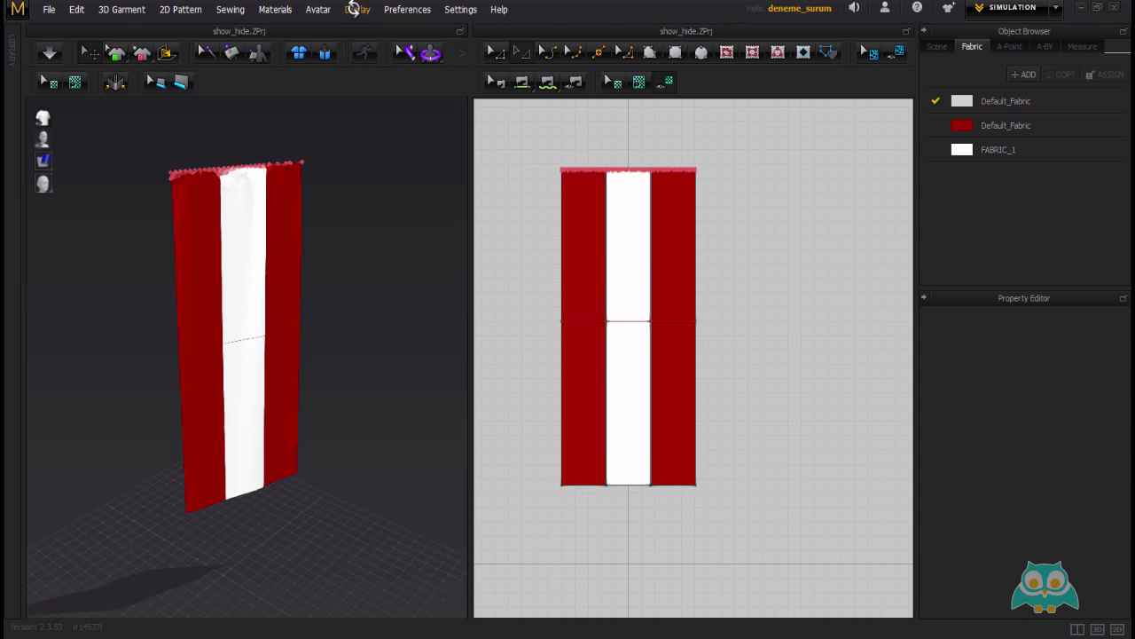
Turn off Show Garment to hide the whole curtain in 3D and check its 2D patterns
left_click(354, 9)
mouse_move(451, 49)
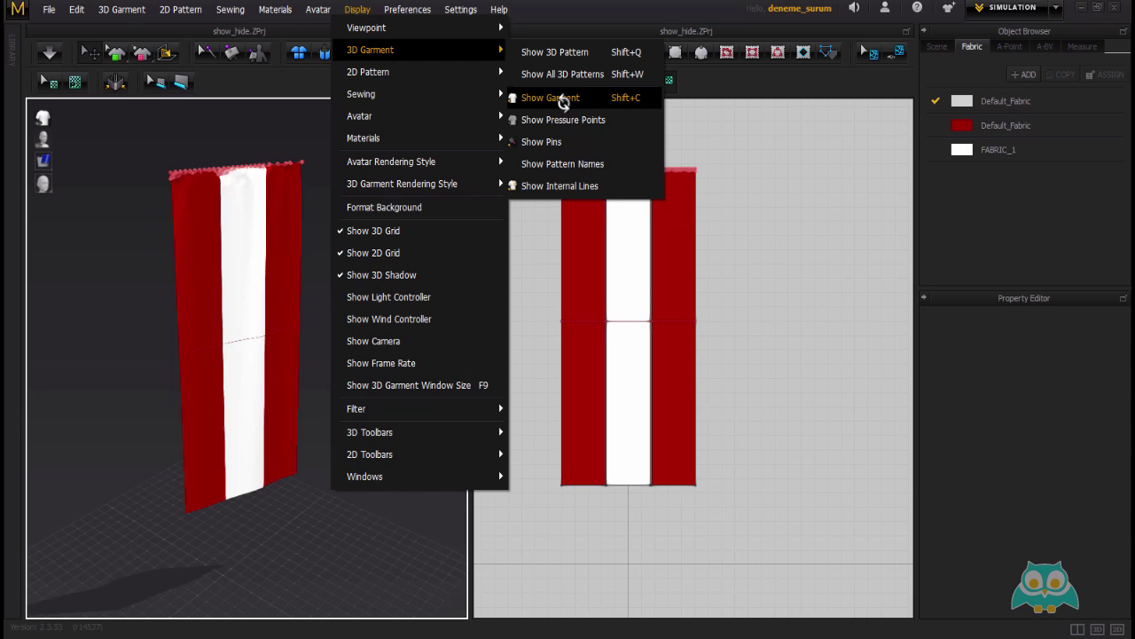
left_click(563, 102)
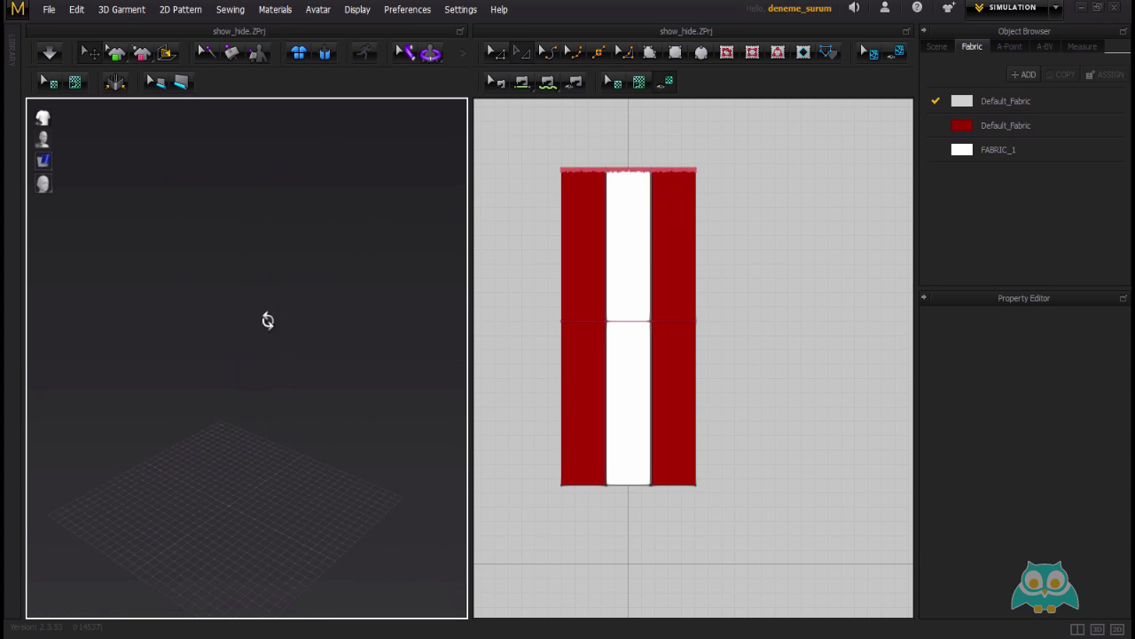
mouse_move(268, 320)
right_mouse_down()
mouse_move(220, 322)
mouse_move(246, 289)
mouse_move(269, 319)
mouse_move(280, 317)
right_mouse_up()
left_click(661, 258)
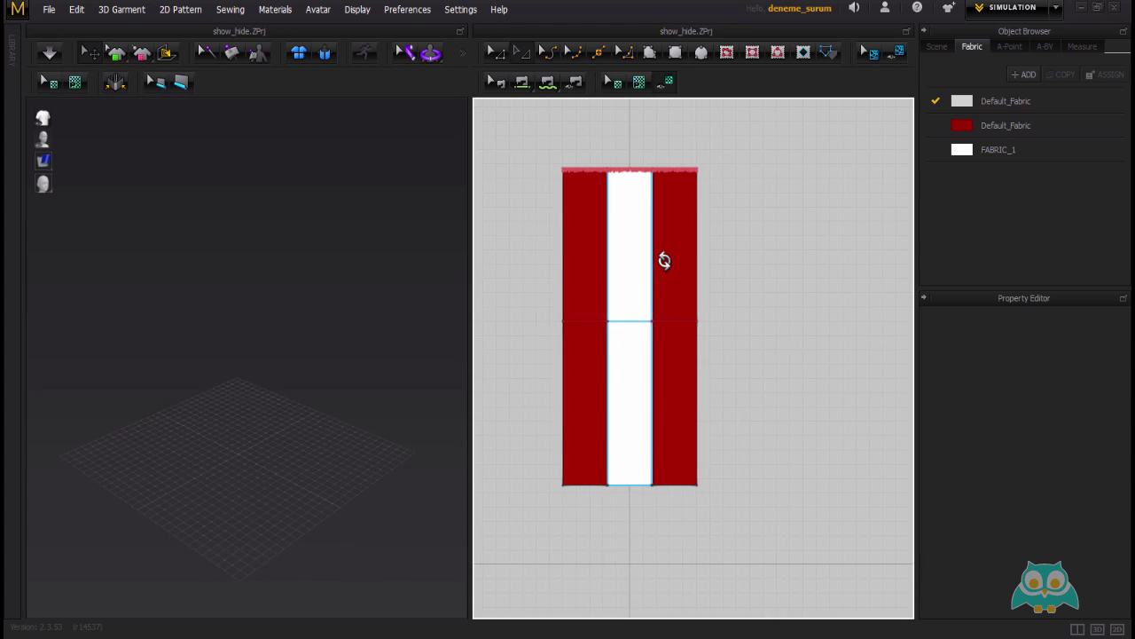
right_click_drag(662, 258, 689, 239)
left_click(661, 266)
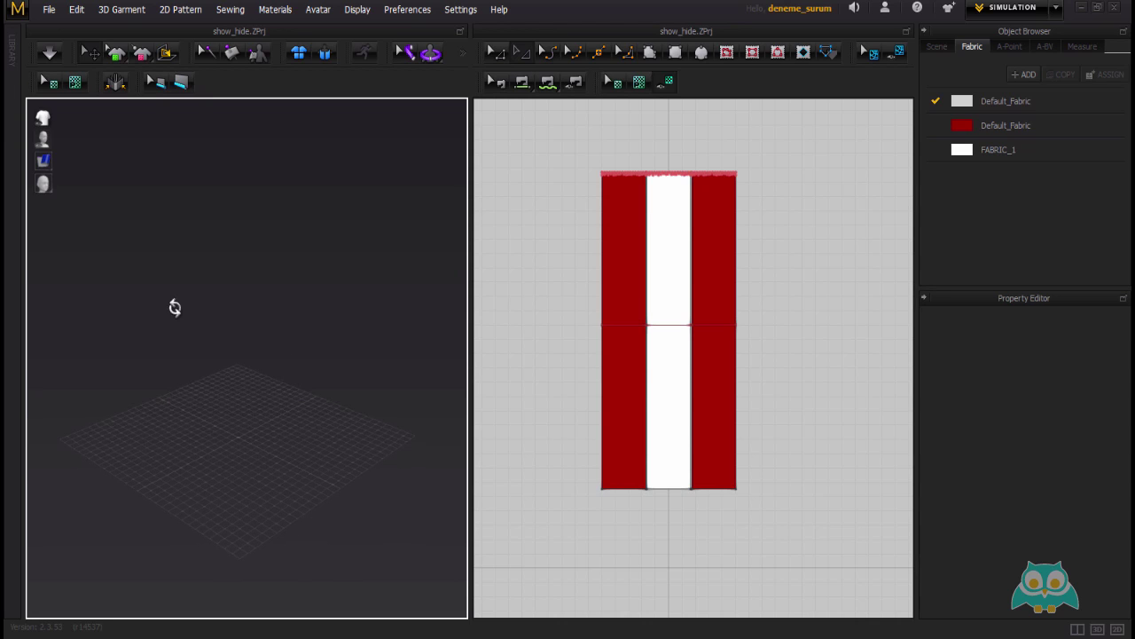
Turn Show Garment back on for the 3D view, leaving no pattern pieces selected
key("ctrl+a")
key("Escape")
left_click(352, 10)
mouse_move(499, 49)
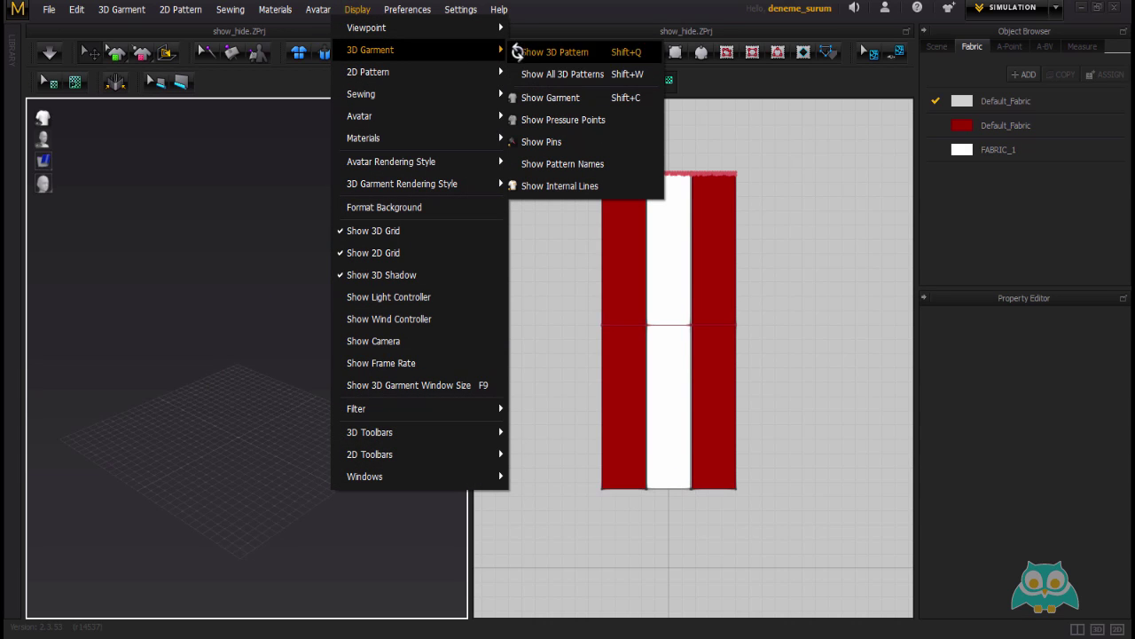
left_click(519, 98)
right_click_drag(360, 230, 244, 161)
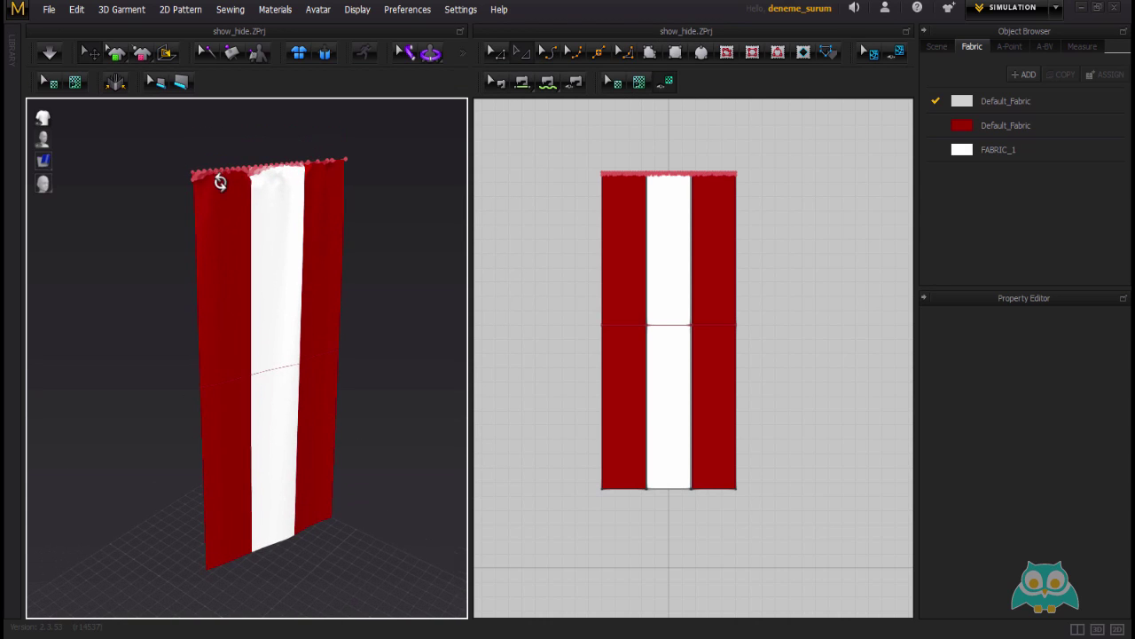
right_click_drag(256, 319, 334, 262)
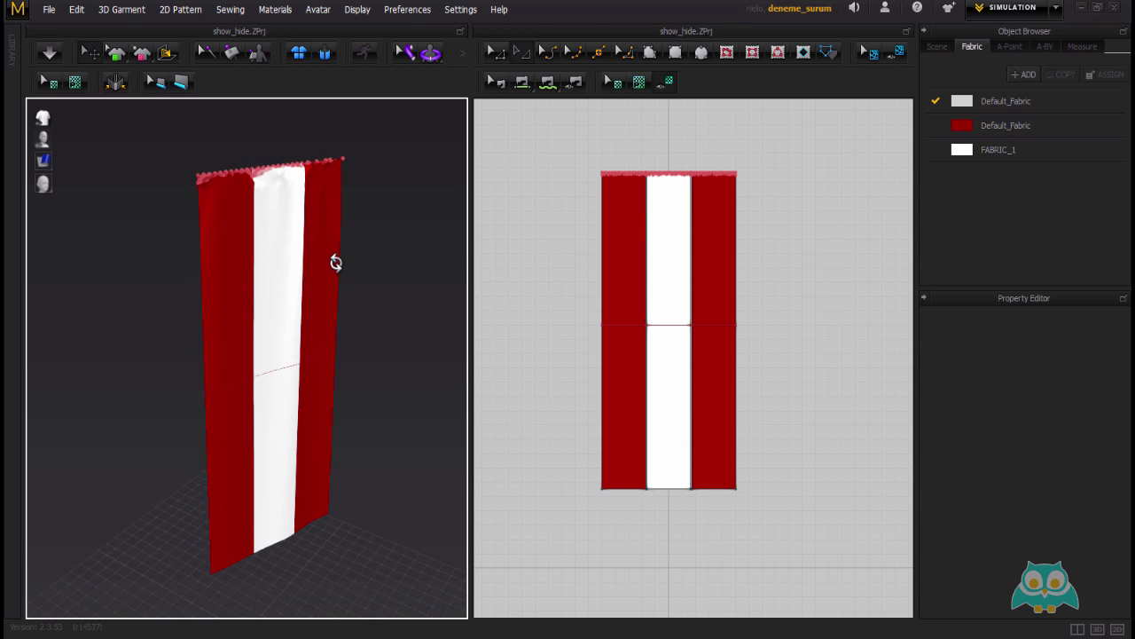
Hide the whole curtain garment in the 3D view once more with Show Garment
left_click(358, 11)
mouse_move(424, 48)
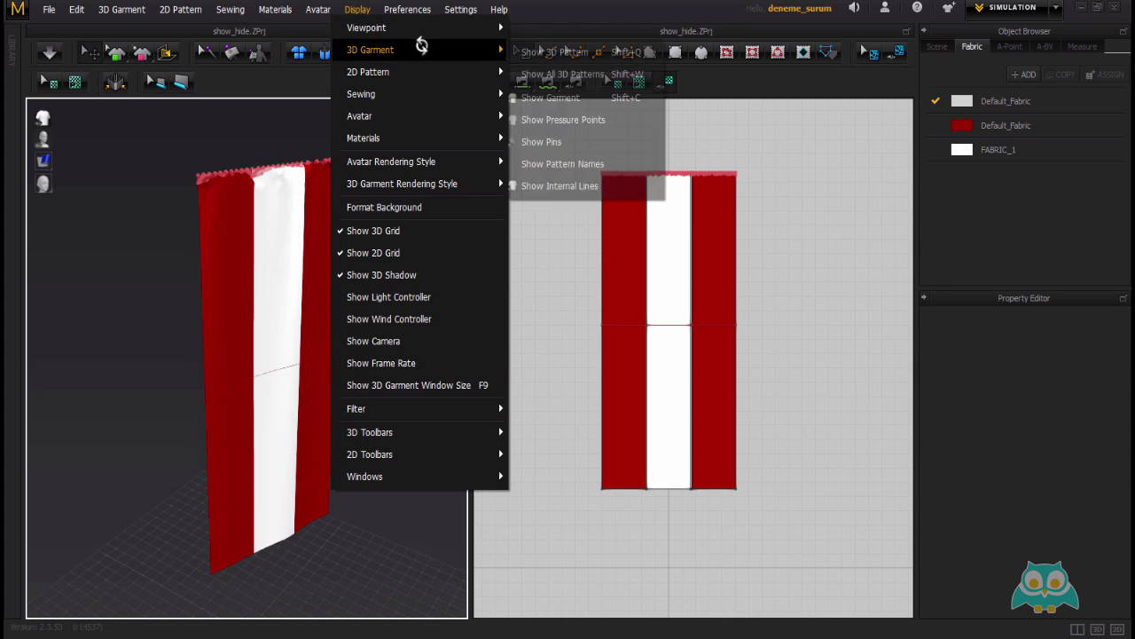
left_click(529, 100)
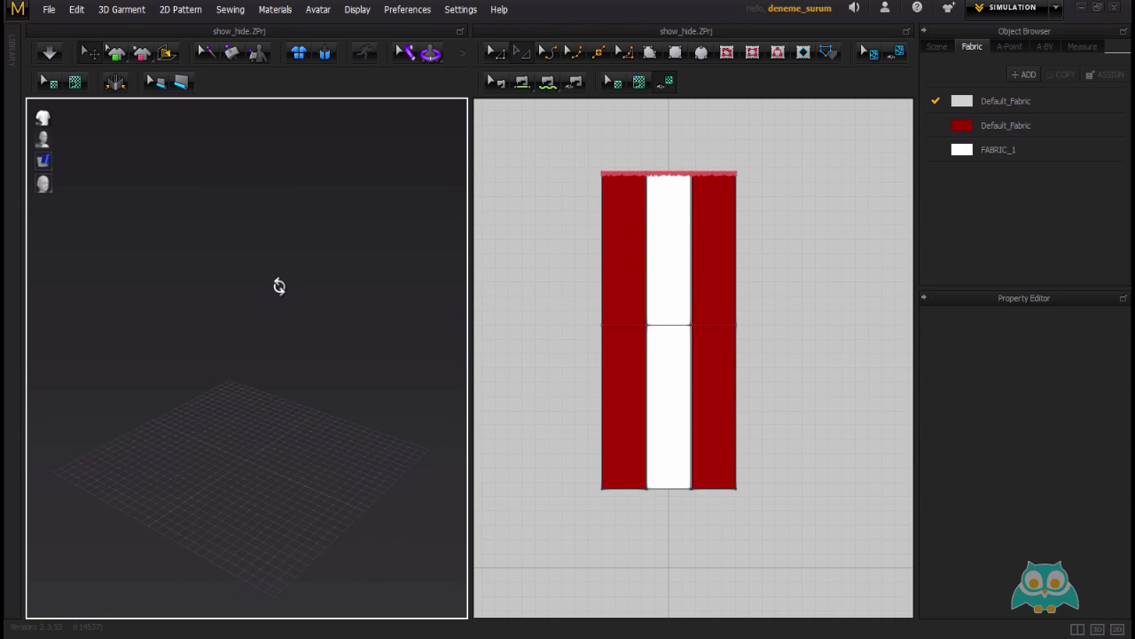
Turn Show Garment back on so the whole curtain is displayed in the 3D view
left_click(356, 8)
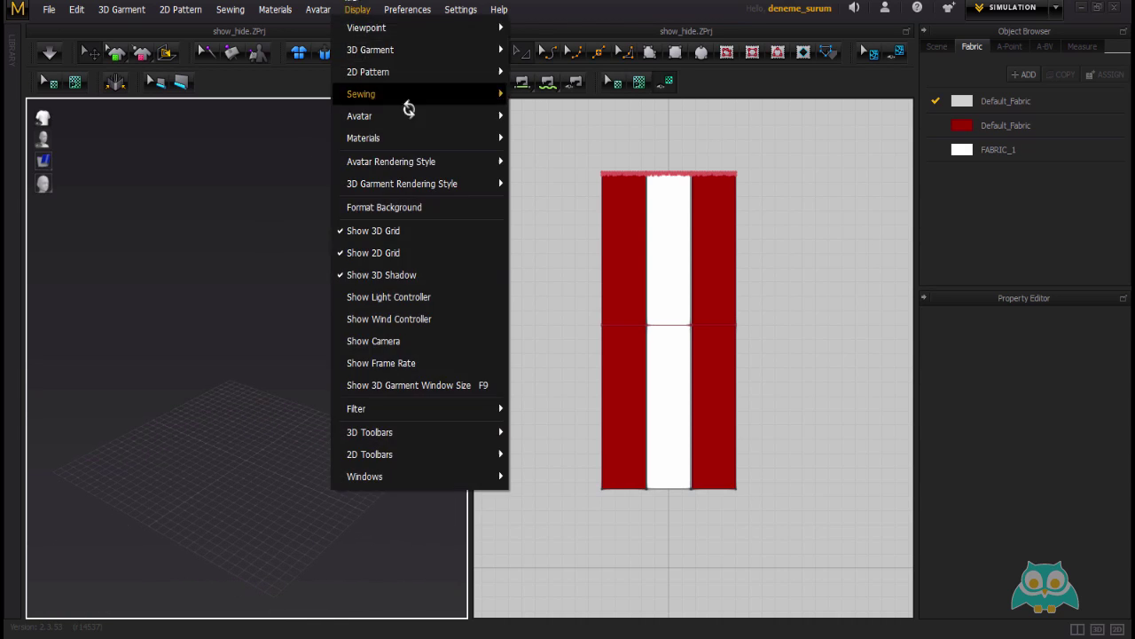
mouse_move(466, 49)
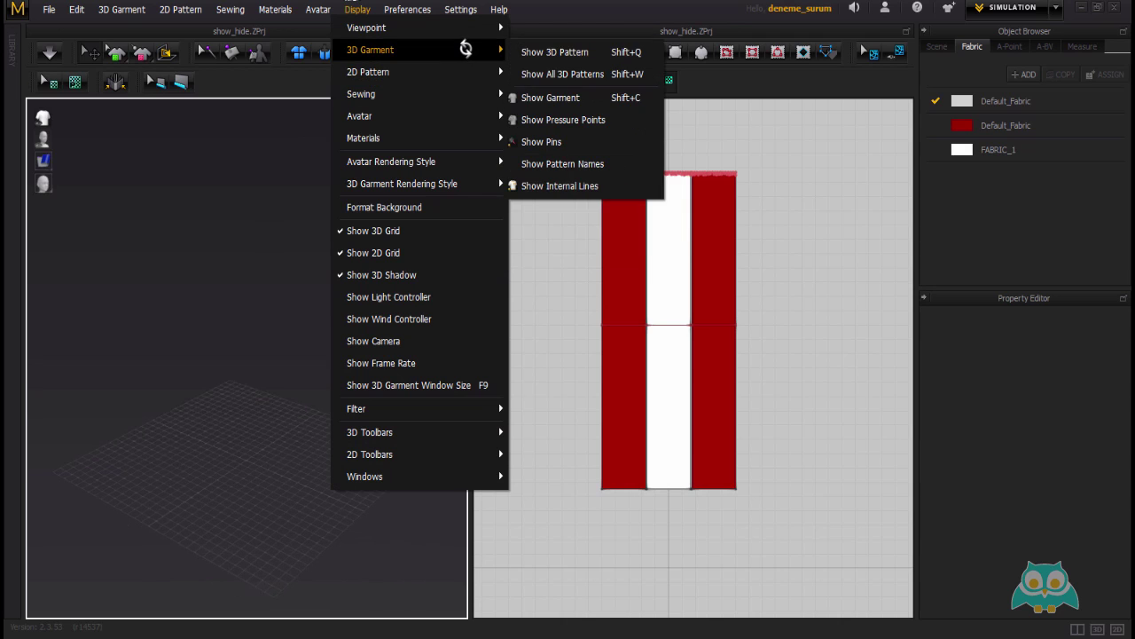
left_click(529, 97)
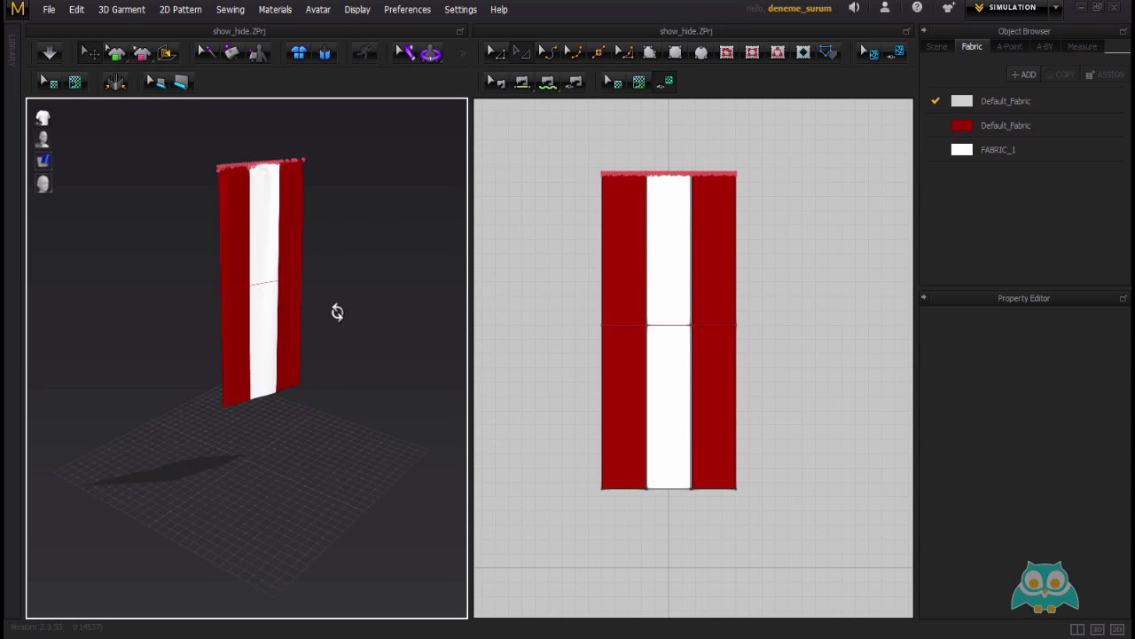
left_click(354, 9)
mouse_move(386, 50)
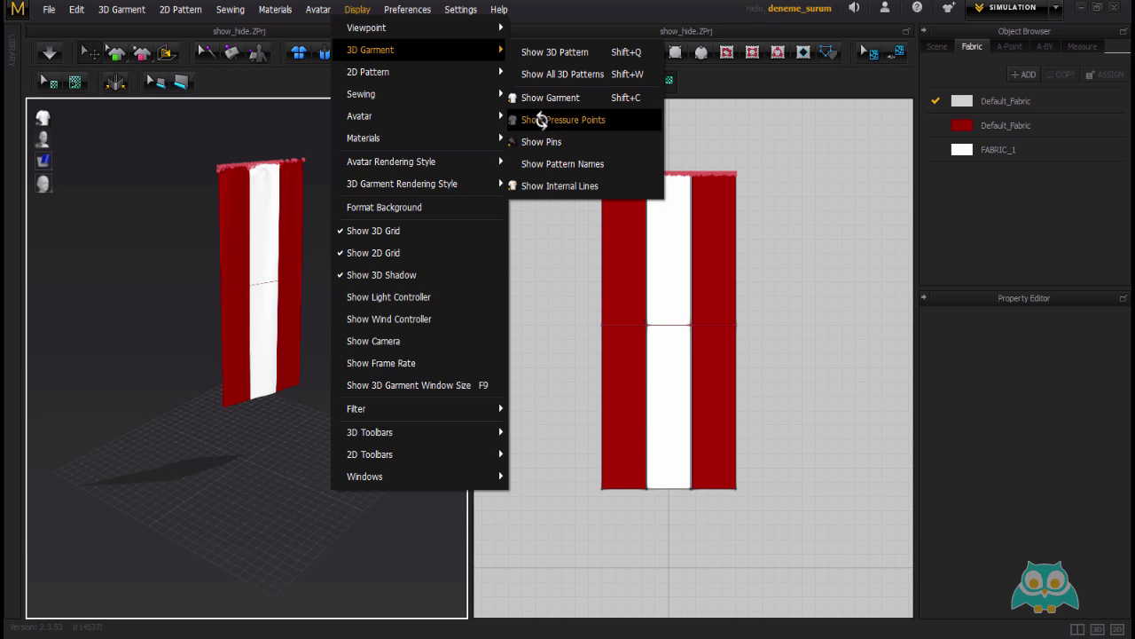
left_click(251, 444)
Draw a new rectangular pattern piece in the empty area beside the curtain patterns in the 2D view
right_click_drag(251, 444, 274, 425)
right_click_drag(702, 271, 572, 262)
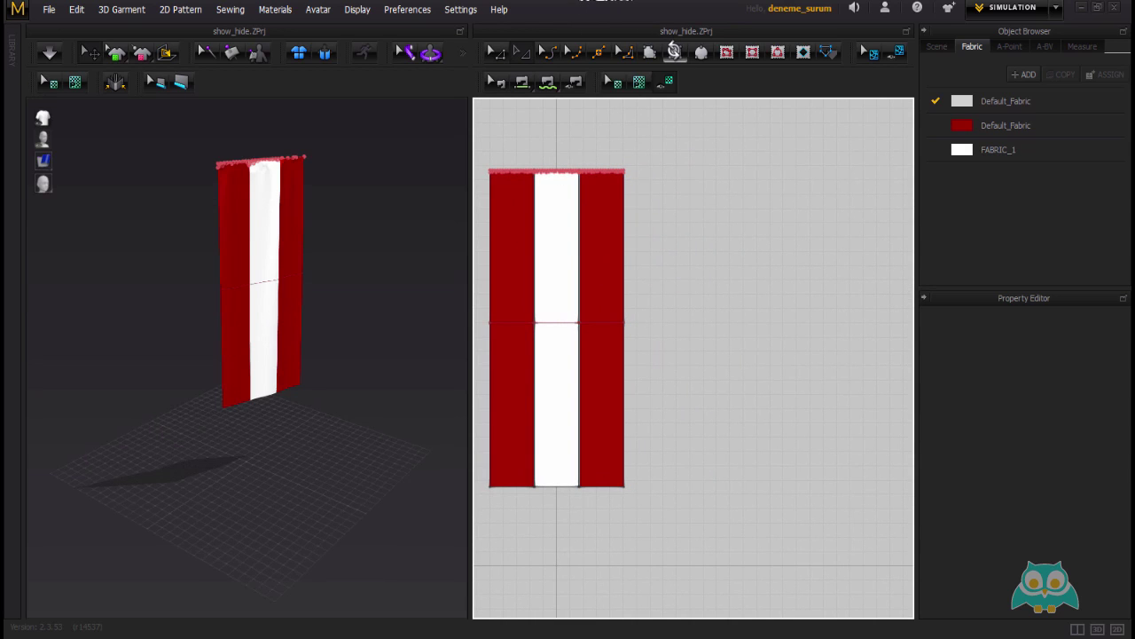
left_click(674, 51)
left_click_drag(663, 184, 772, 338)
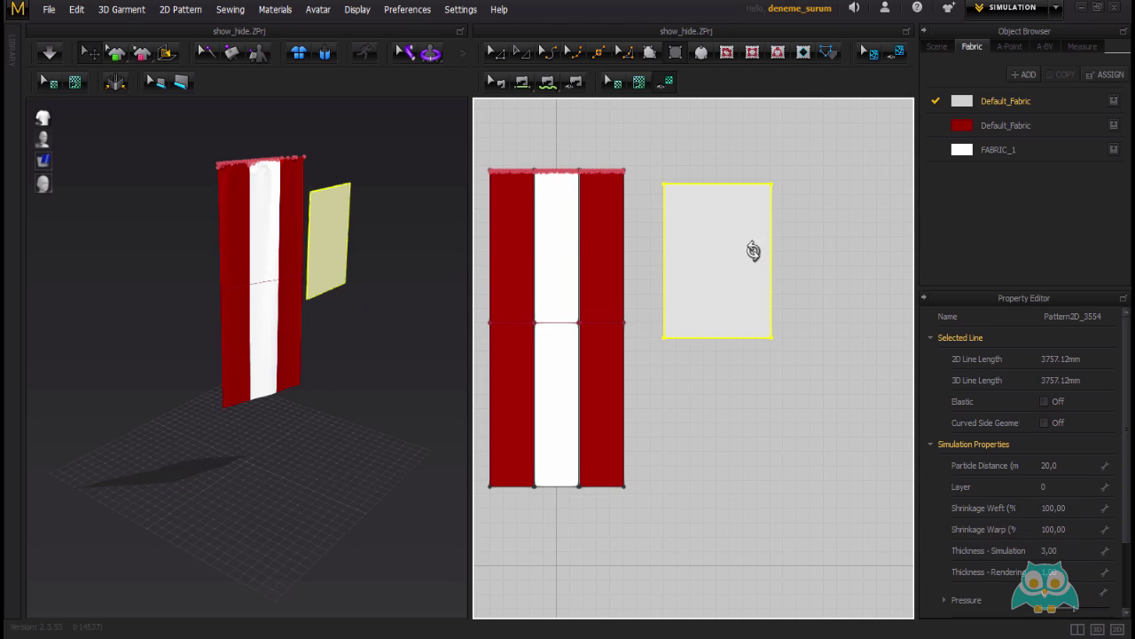
Make a Layer Clone of the new rectangle and place it just to the right of the original in 2D
left_click(493, 51)
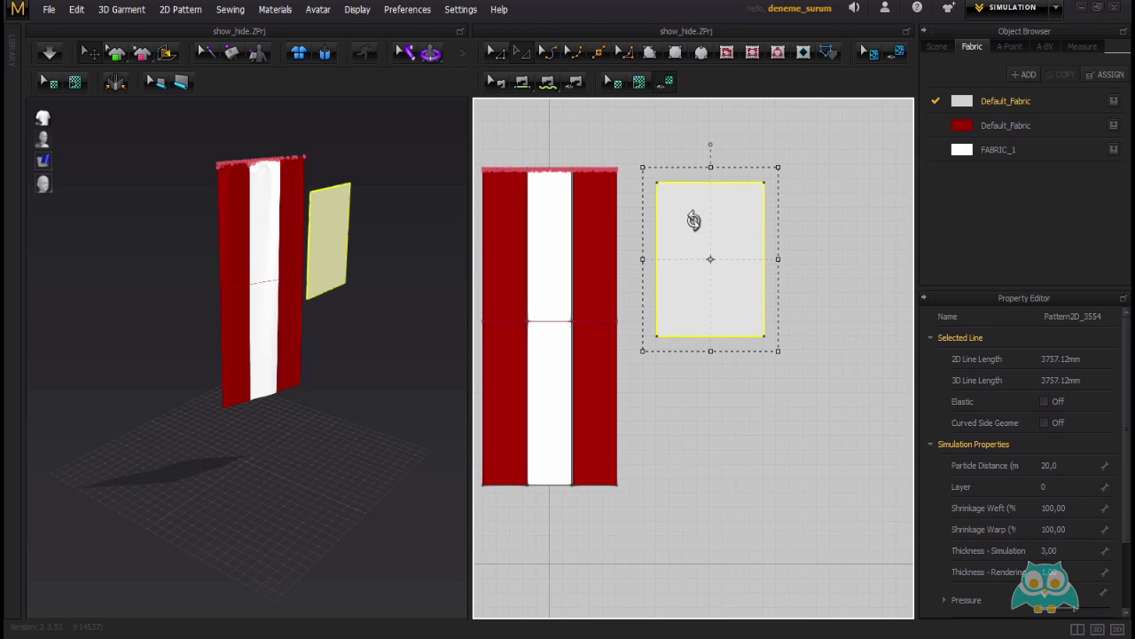
middle_click_drag(694, 221, 699, 224)
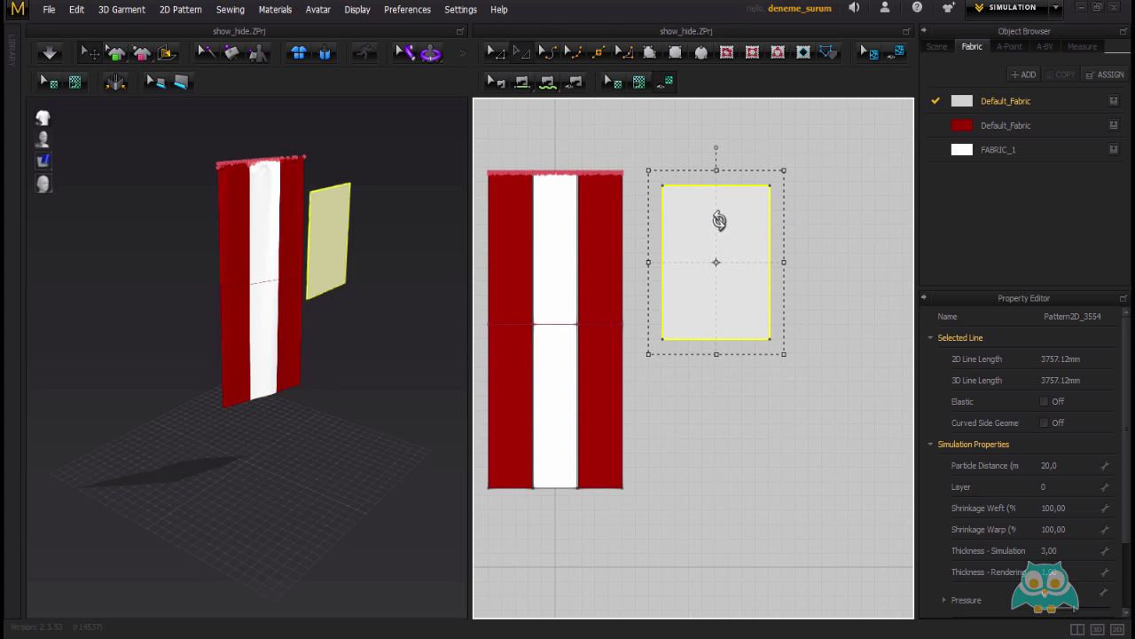
right_click(705, 200)
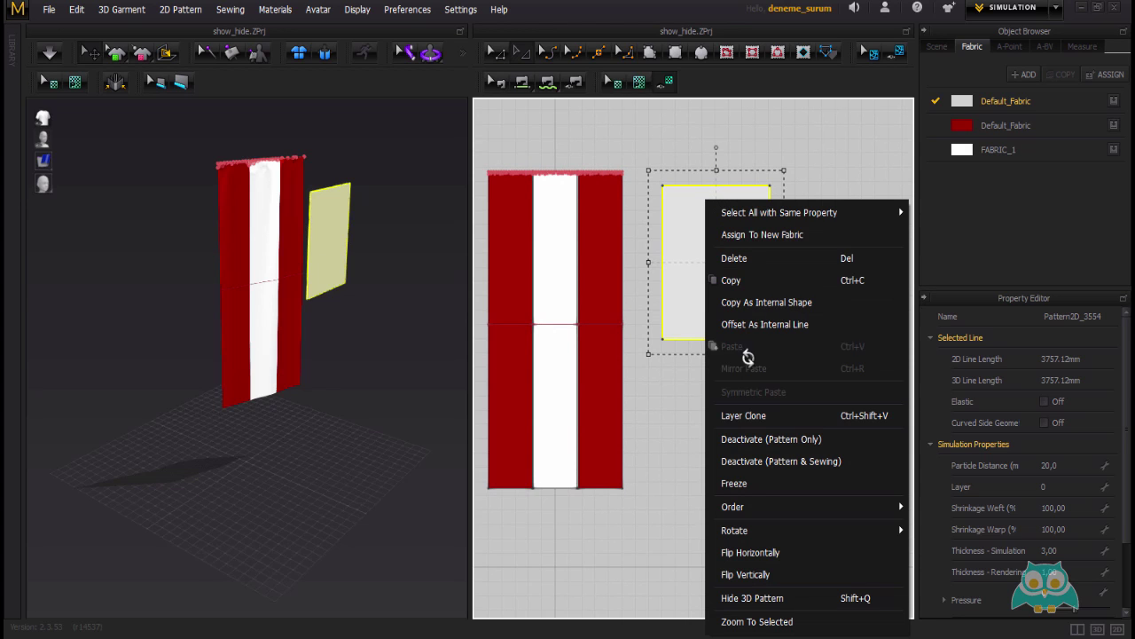
left_click(754, 409)
scroll(723, 262, "down", 3)
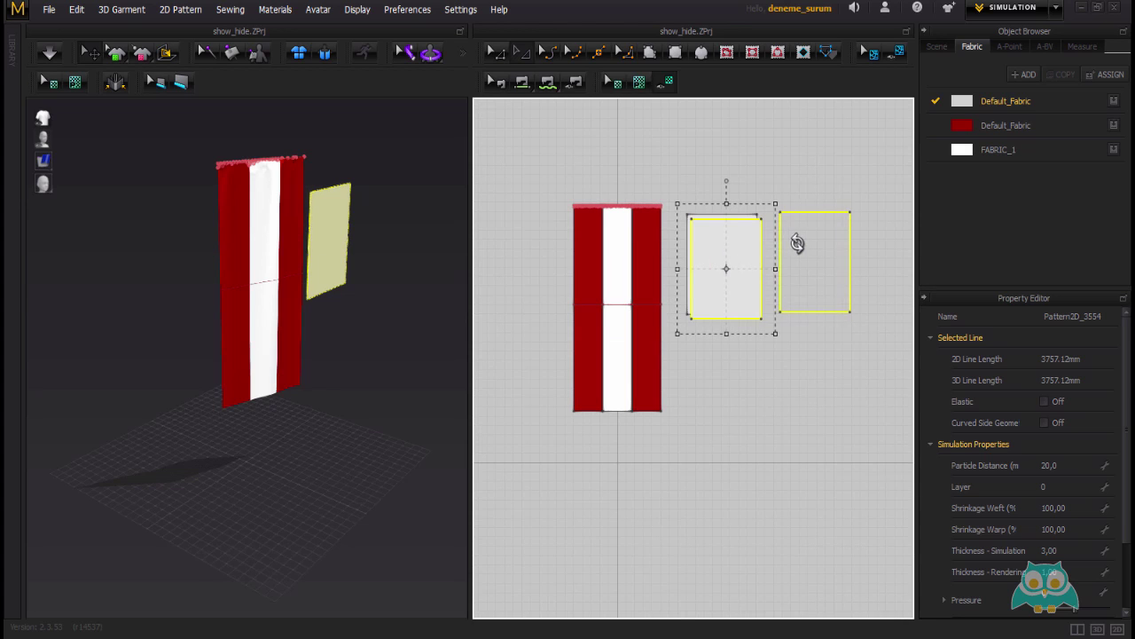
left_click(792, 248)
Flip the original rectangle horizontally from the back in the 3D view and clear the selection
mouse_move(343, 257)
right_mouse_down()
mouse_move(367, 373)
mouse_move(279, 311)
mouse_move(376, 329)
mouse_move(337, 286)
mouse_move(264, 325)
mouse_move(232, 319)
mouse_move(172, 278)
right_mouse_up()
left_click(367, 372)
left_click(367, 279)
left_click(400, 320)
left_click(173, 277)
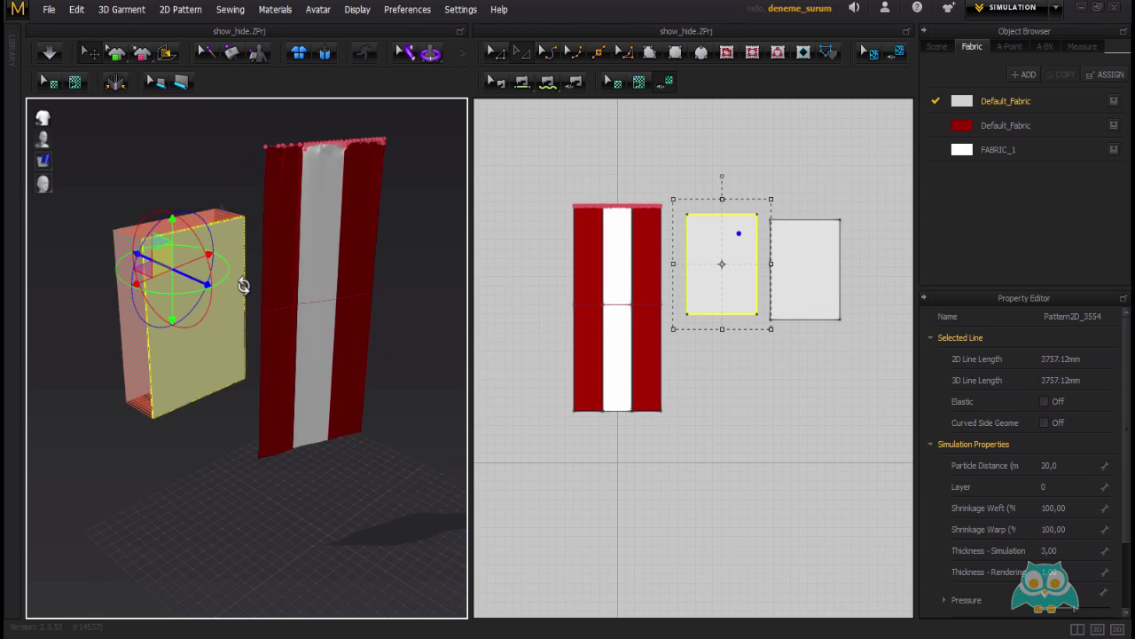
right_click_drag(245, 284, 306, 330)
right_click_drag(273, 407, 284, 440)
left_click(291, 469)
left_click(246, 263)
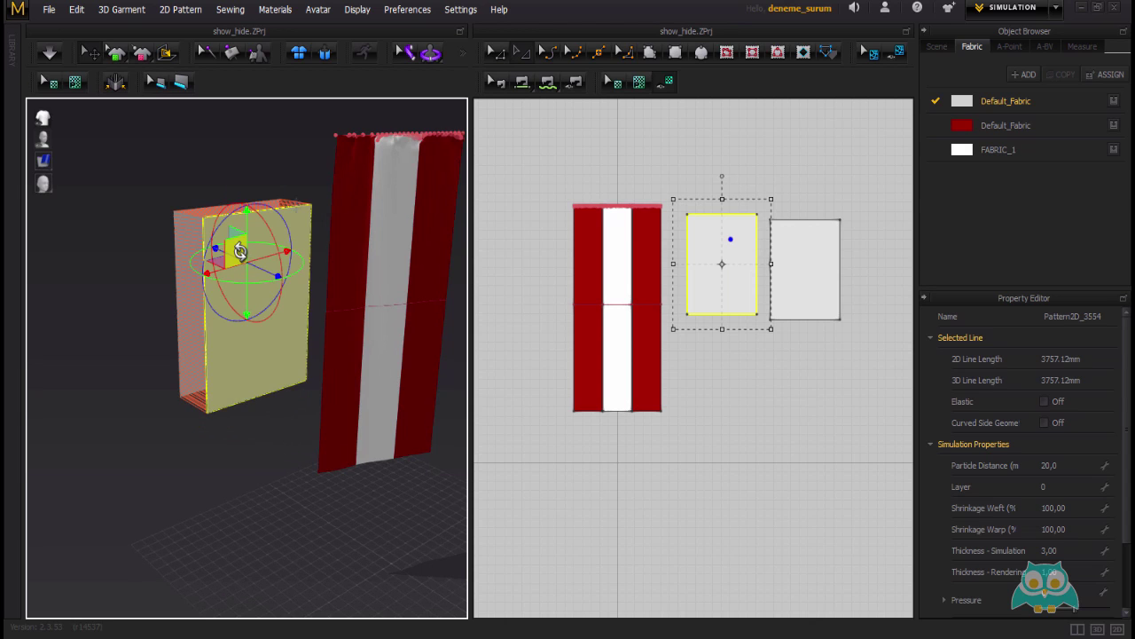
right_click(239, 251)
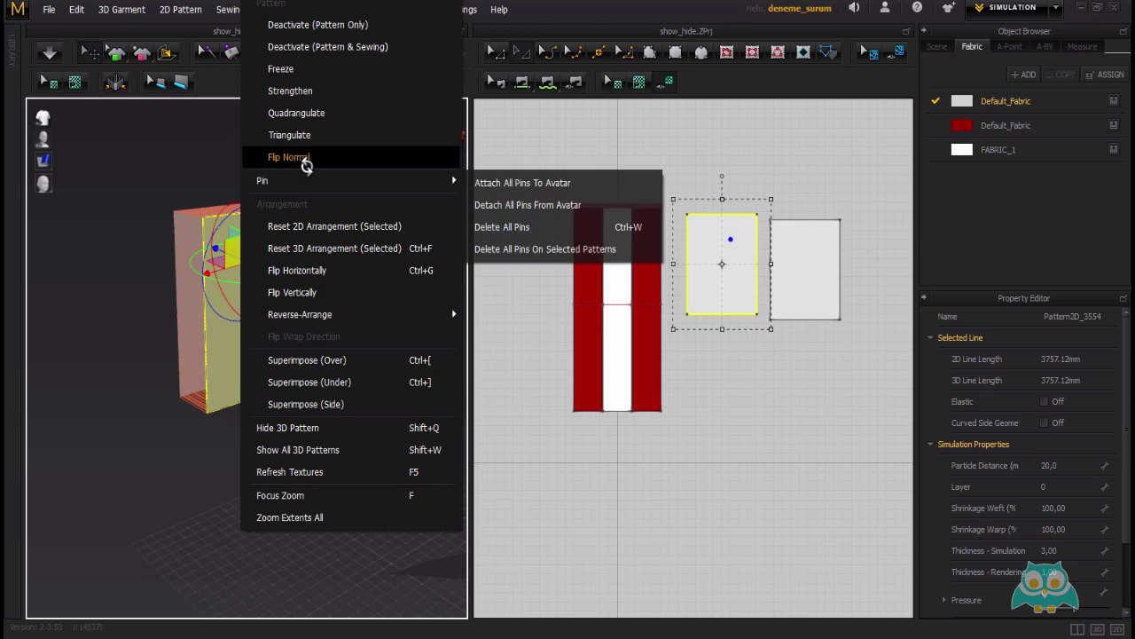
left_click(303, 273)
left_click(274, 464)
right_click_drag(274, 464, 354, 355)
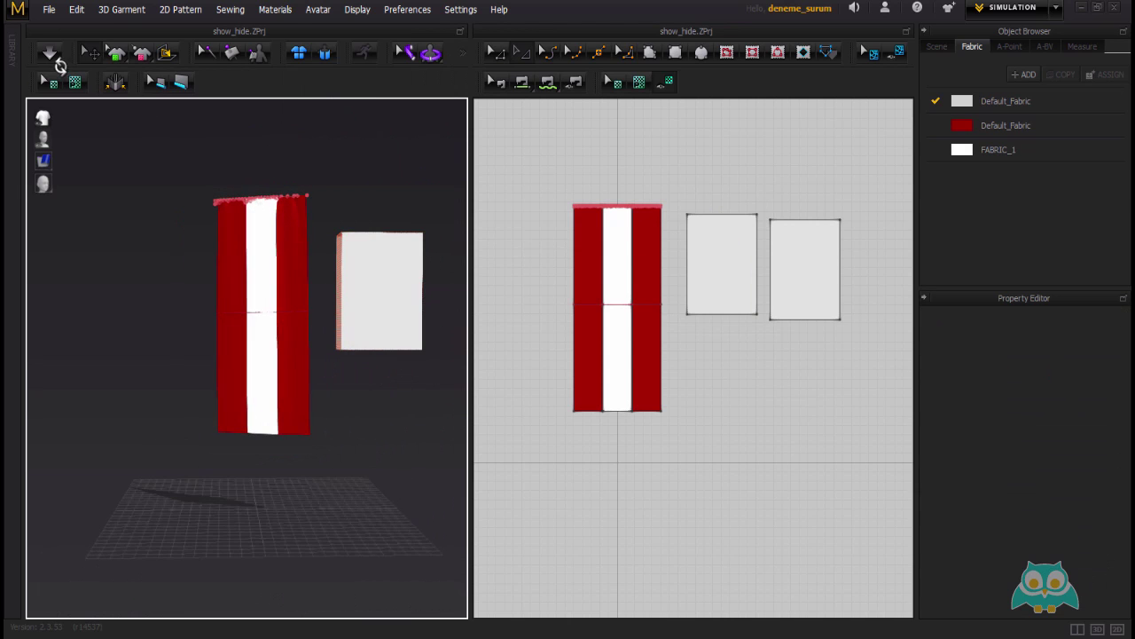
Start the simulation so the two sewn rectangles close together and drop to the ground beside the curtain
left_click(116, 9)
left_click(117, 9)
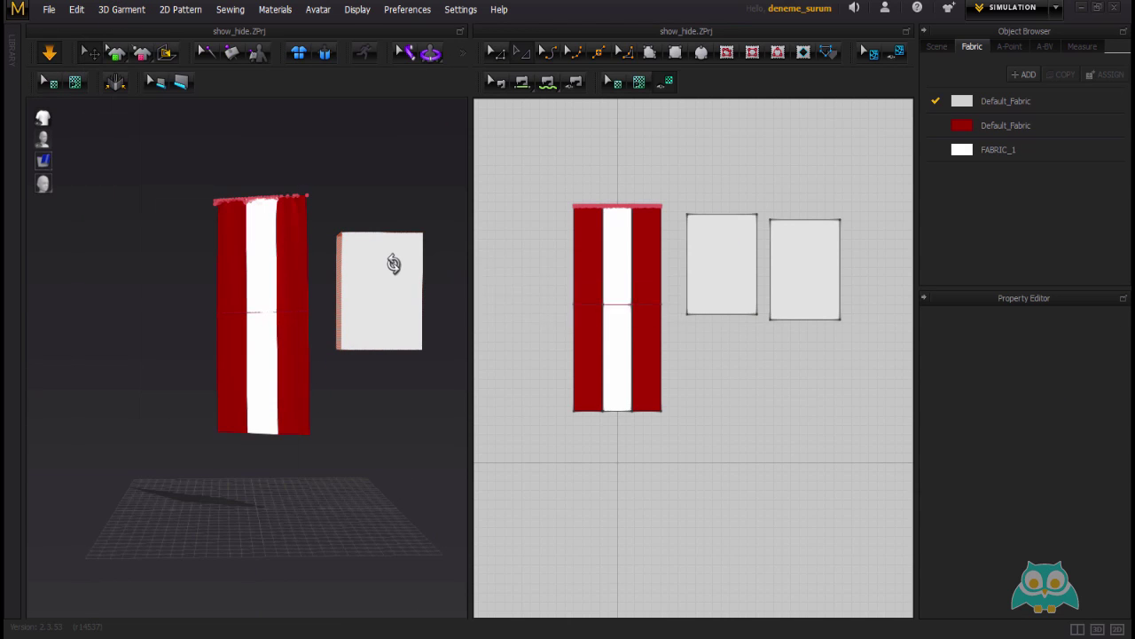
key("space")
right_click_drag(385, 264, 327, 282)
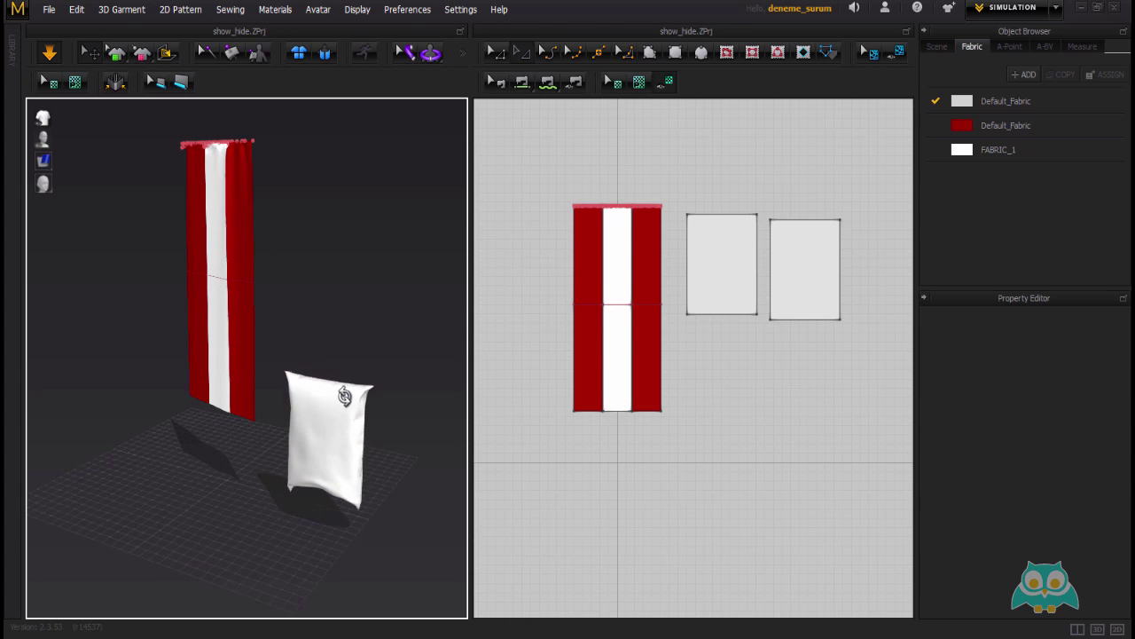
right_click_drag(343, 423, 377, 359)
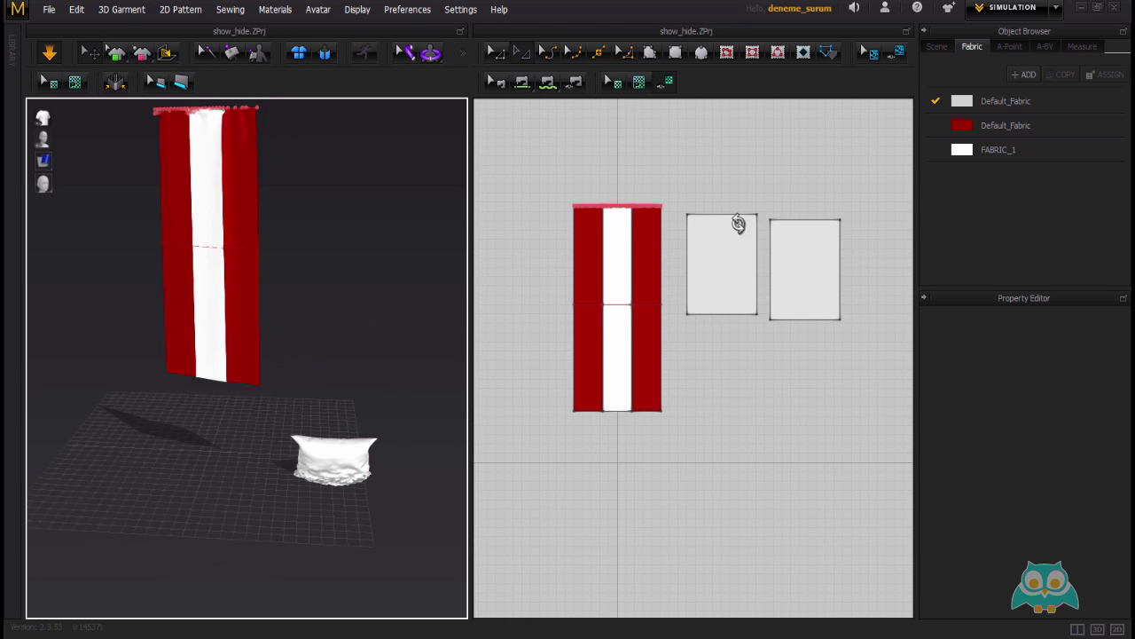
Move the original rectangle slightly down and to the right in the 2D view
left_click(708, 238)
left_click(714, 249)
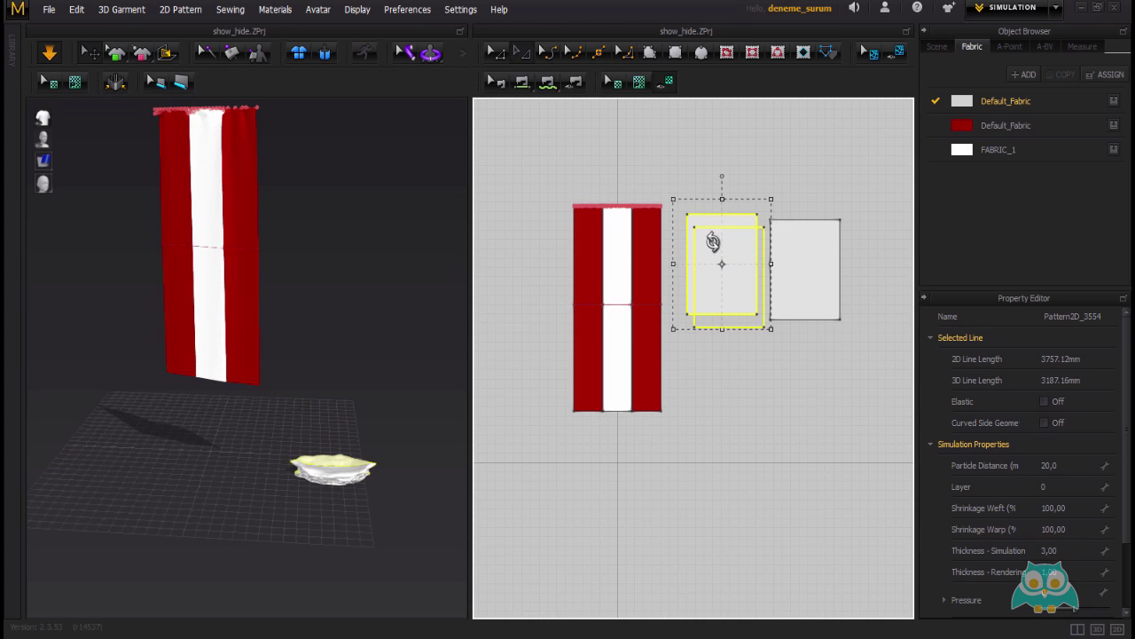
left_click_drag(717, 243, 727, 258)
Set the particle distance of both rectangles to 40 and restart the simulation
mouse_move(862, 190)
left_mouse_down()
mouse_move(722, 349)
mouse_move(689, 362)
mouse_move(698, 376)
left_mouse_up()
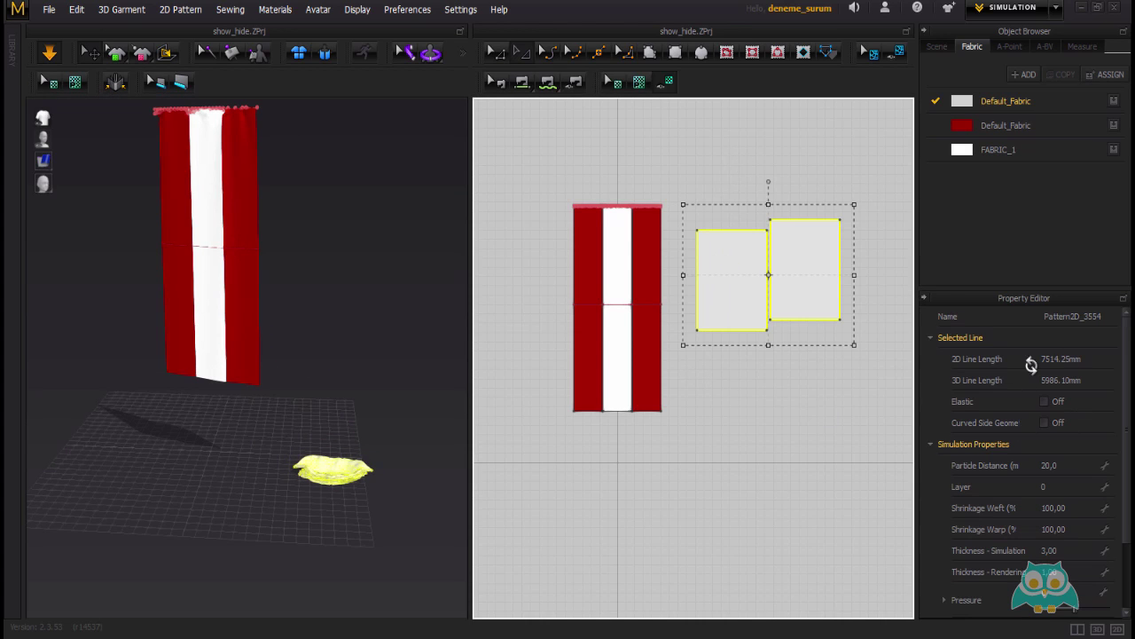
left_click(1054, 466)
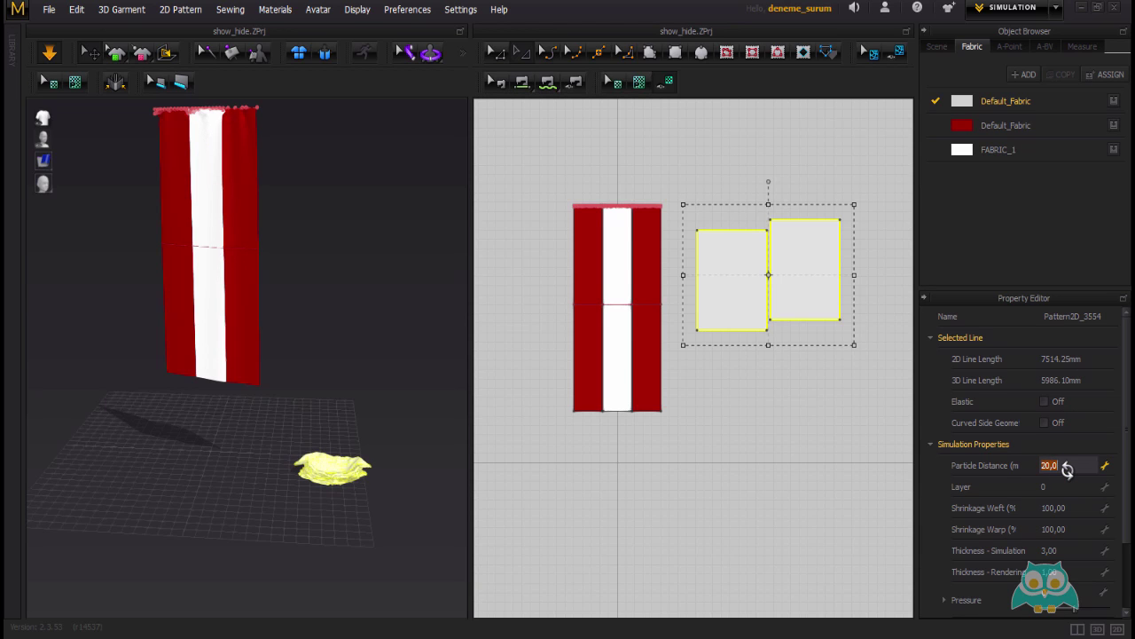
key("Return")
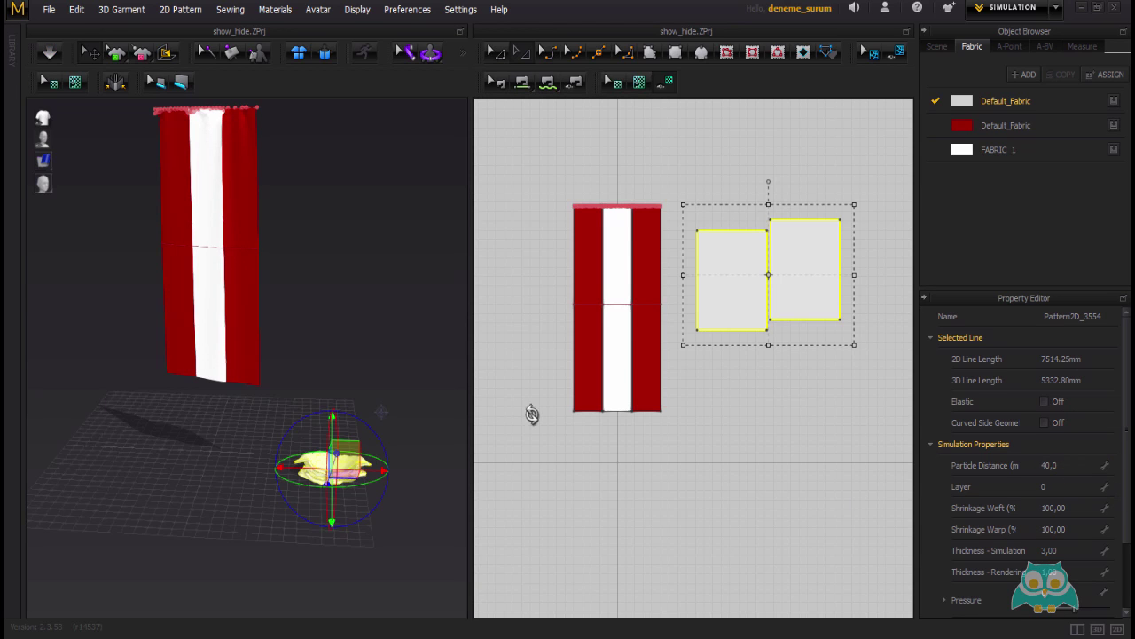
left_click(122, 9)
left_click(379, 392)
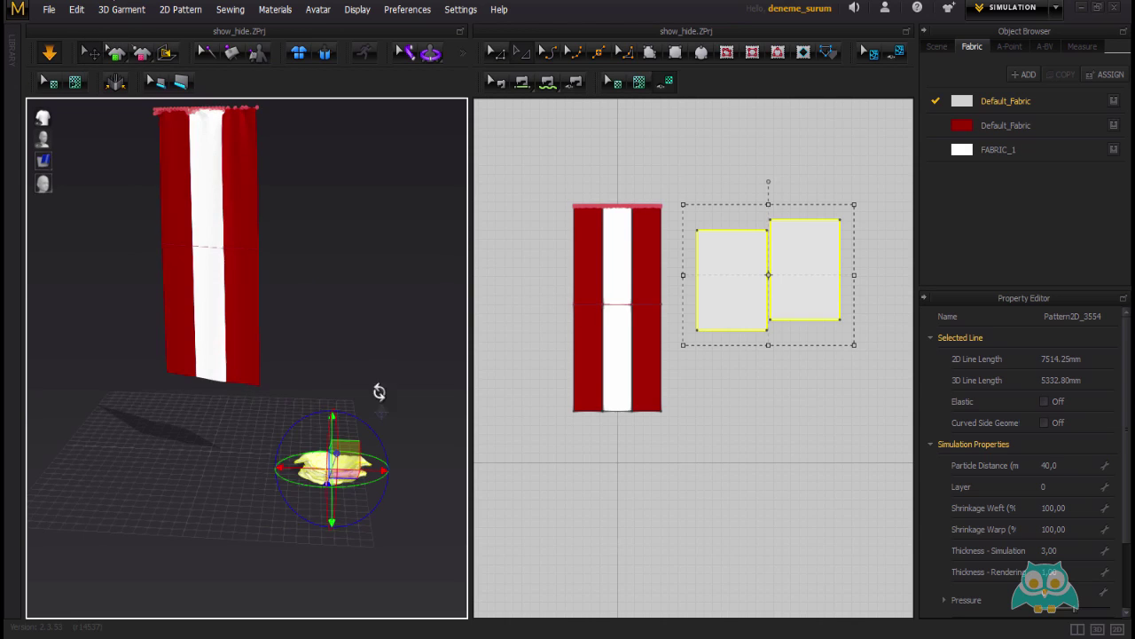
Pull the inflating pillow's fabric down toward the ground in 3D while the simulation runs
right_click_drag(373, 424, 286, 428)
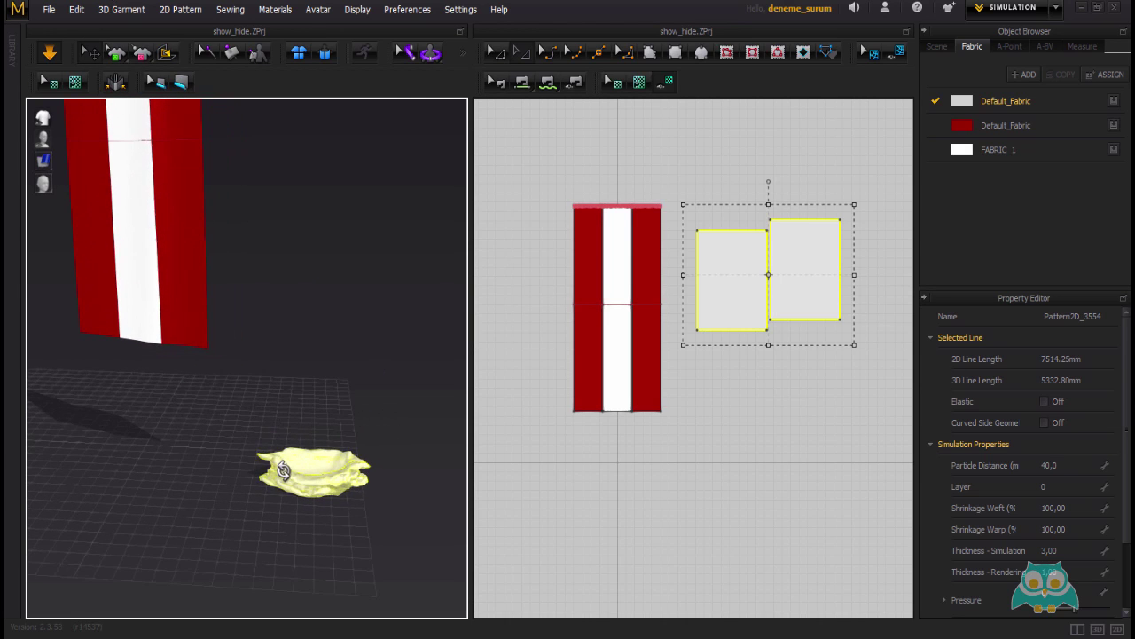
right_click_drag(283, 470, 334, 486)
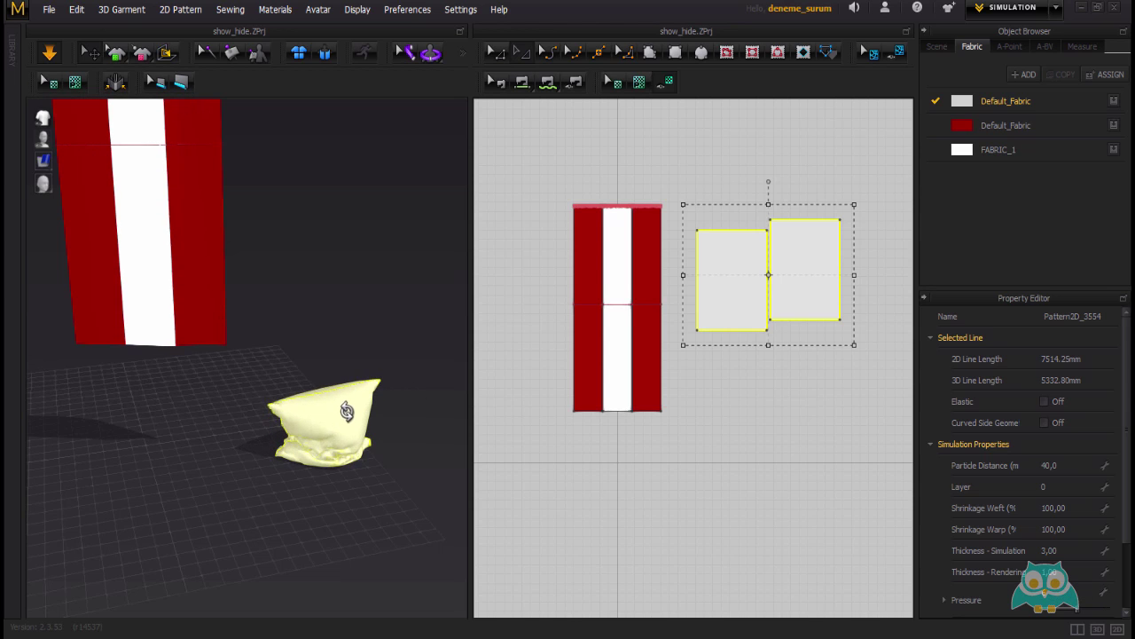
left_click_drag(346, 402, 316, 475)
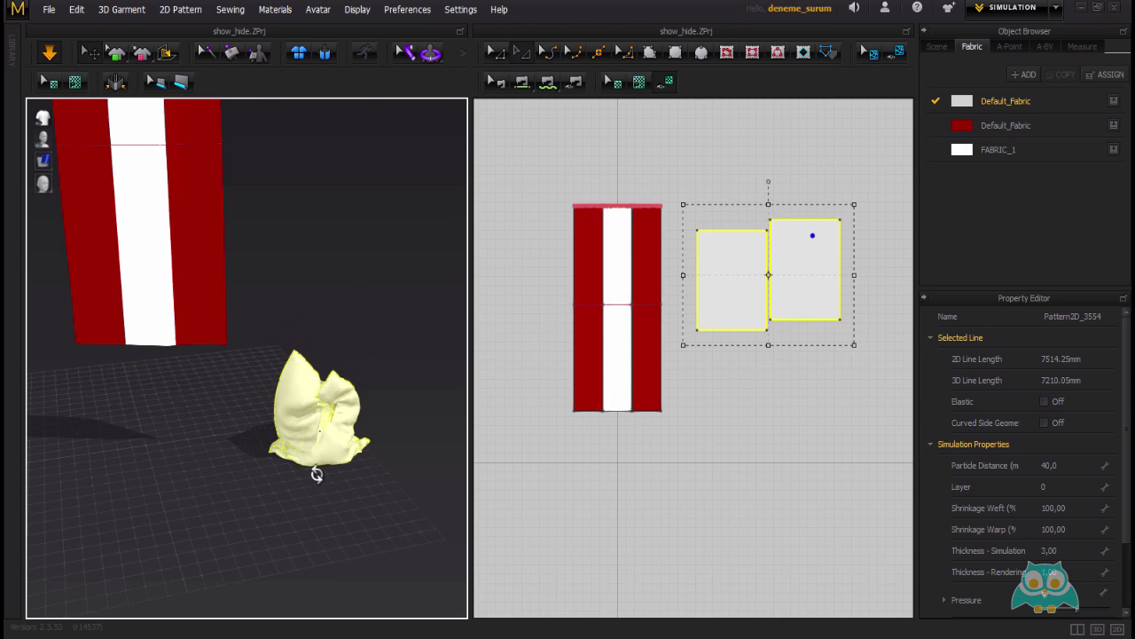
left_click(360, 480)
left_click_drag(332, 427, 316, 498)
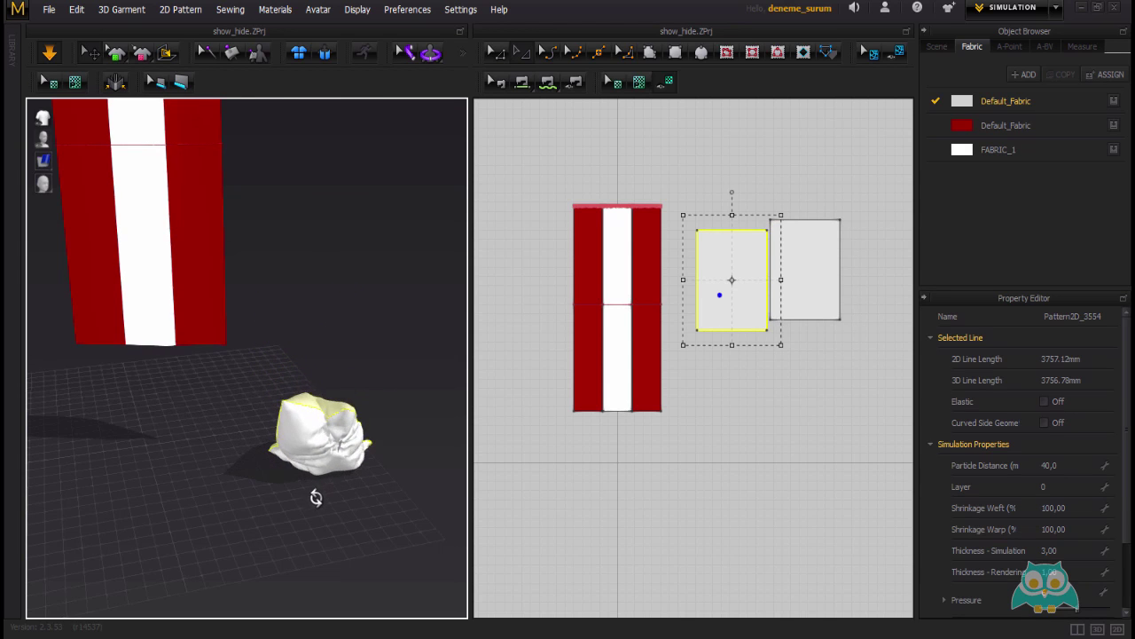
Straighten the folded pillow by its corner so it lies flat on the ground, leaving nothing selected
right_click_drag(308, 504, 265, 410)
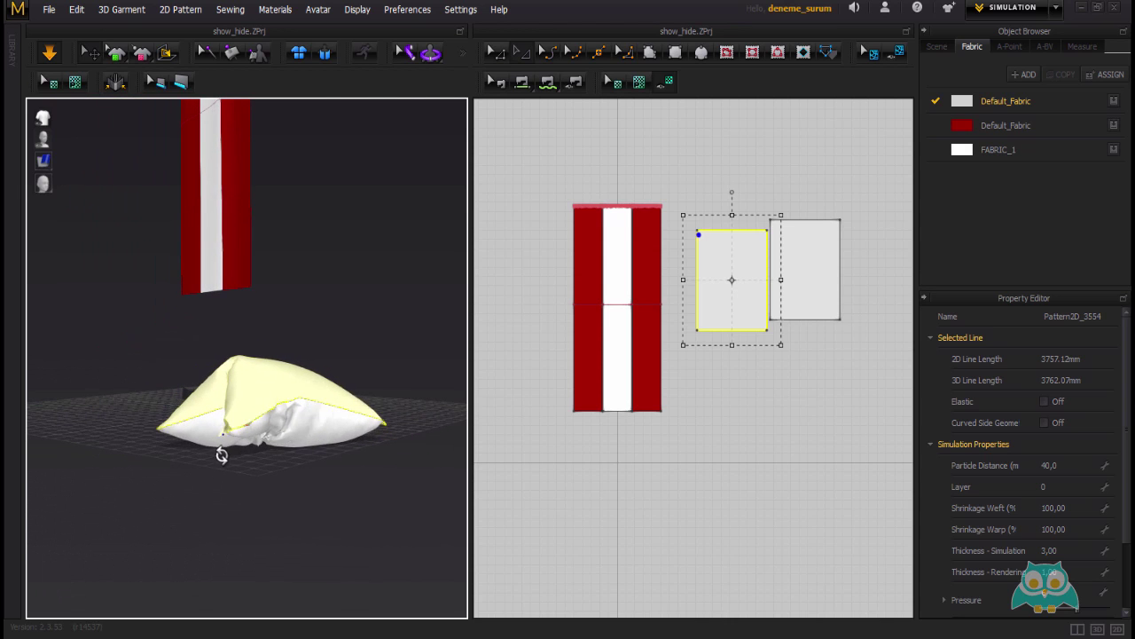
left_click(267, 485)
right_click_drag(267, 485, 355, 465)
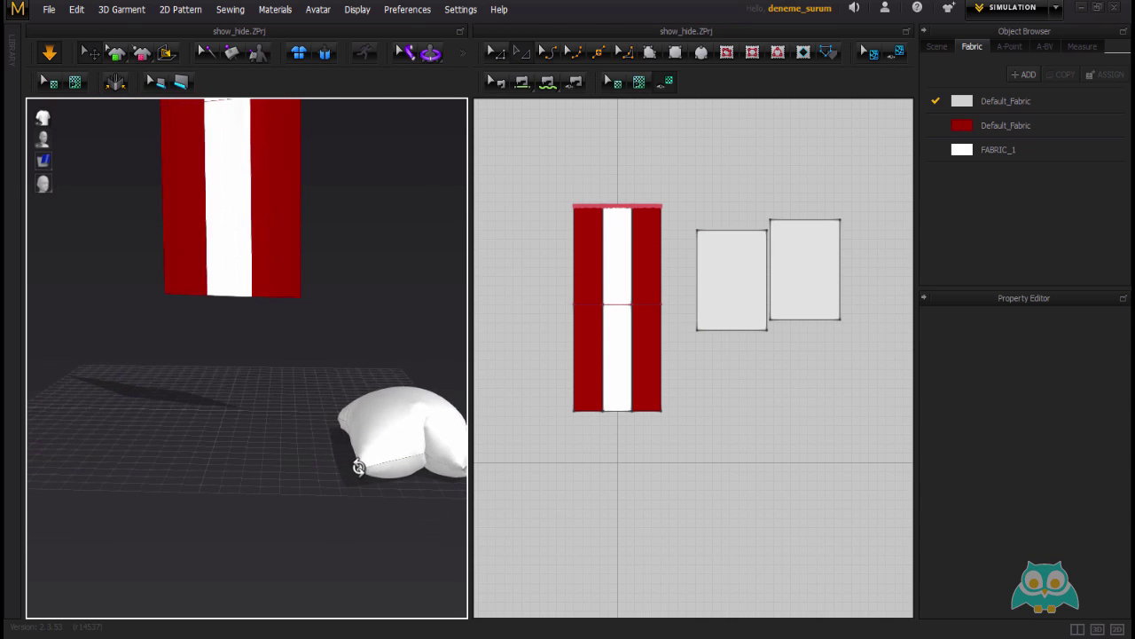
left_click(321, 457)
left_click(362, 292)
right_click_drag(362, 292, 369, 404)
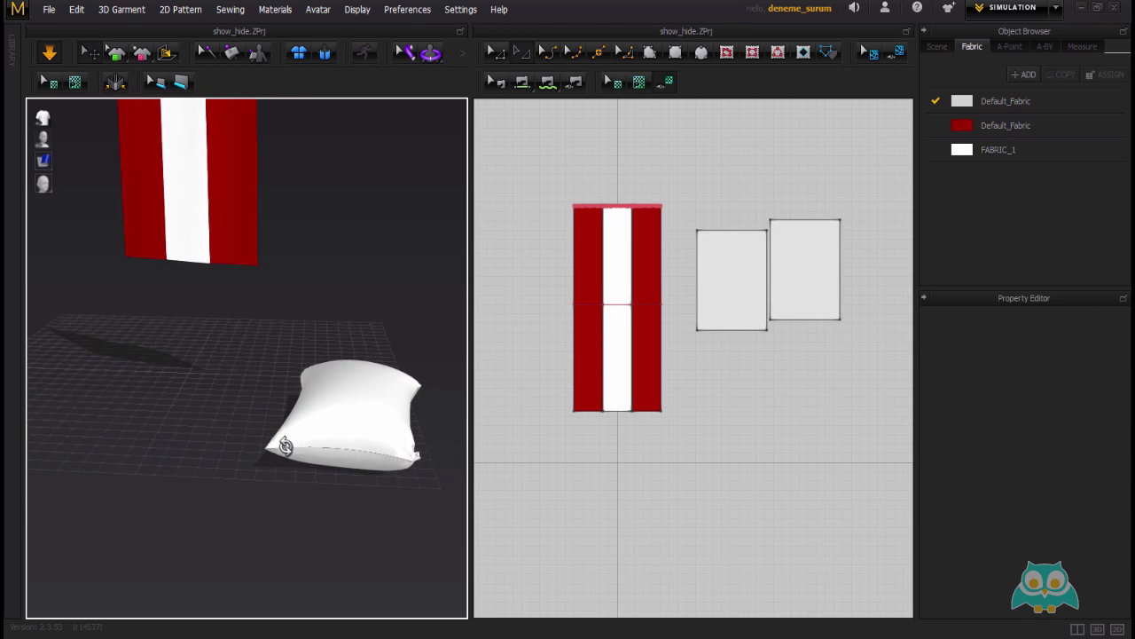
right_click_drag(397, 505, 366, 505)
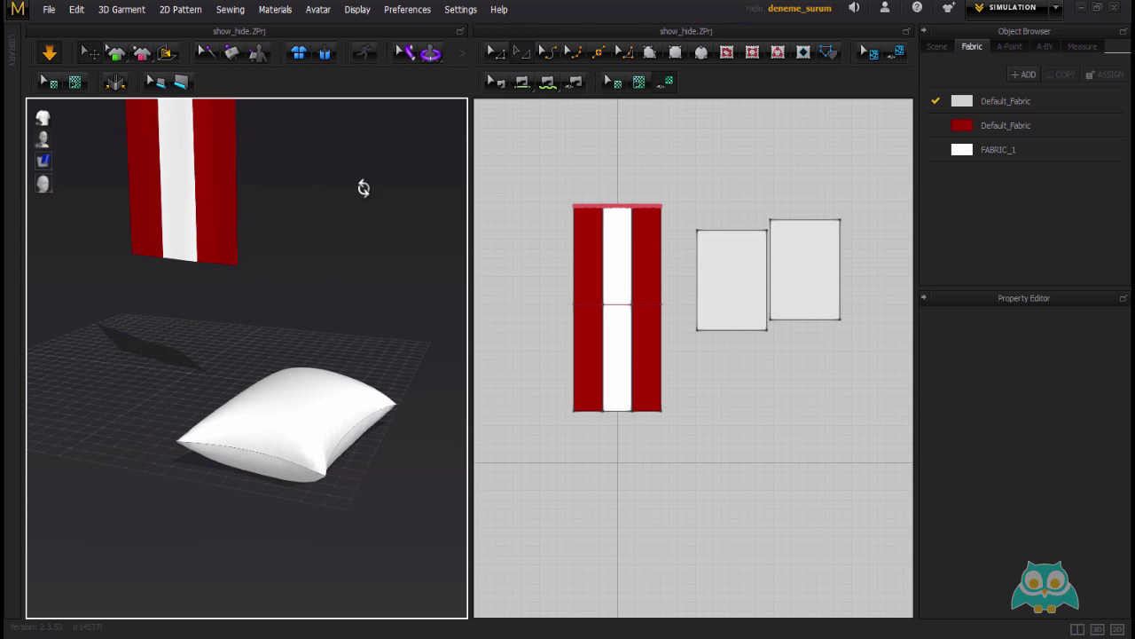
Turn on Show Pressure Points for the 3D garment and select the pillow's bottom piece to inspect its contact area
left_click(355, 9)
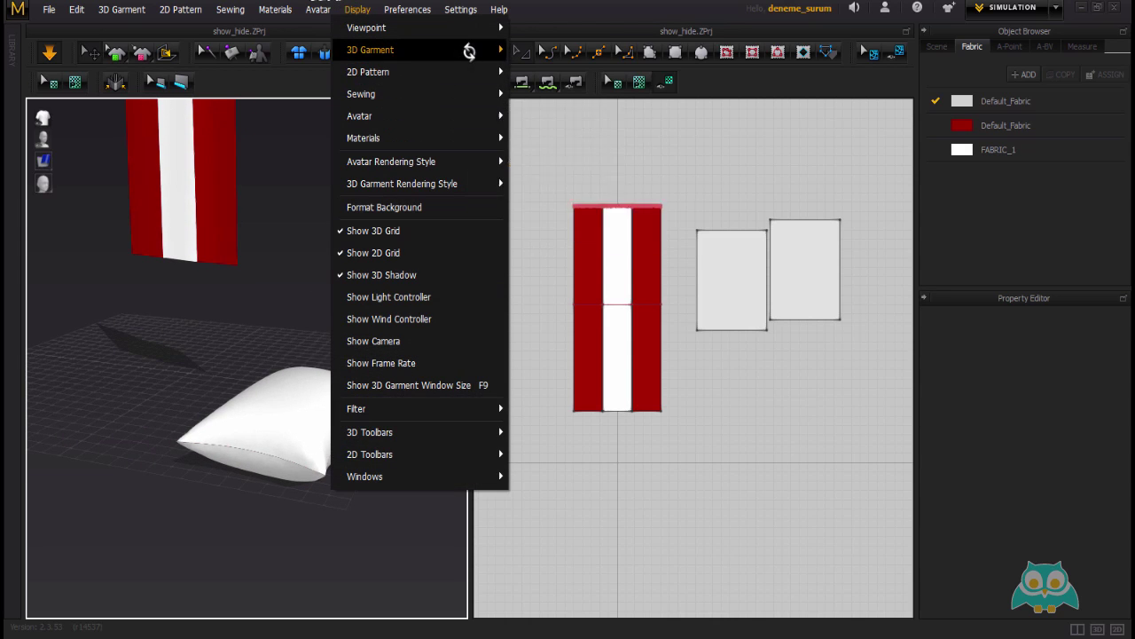
mouse_move(497, 49)
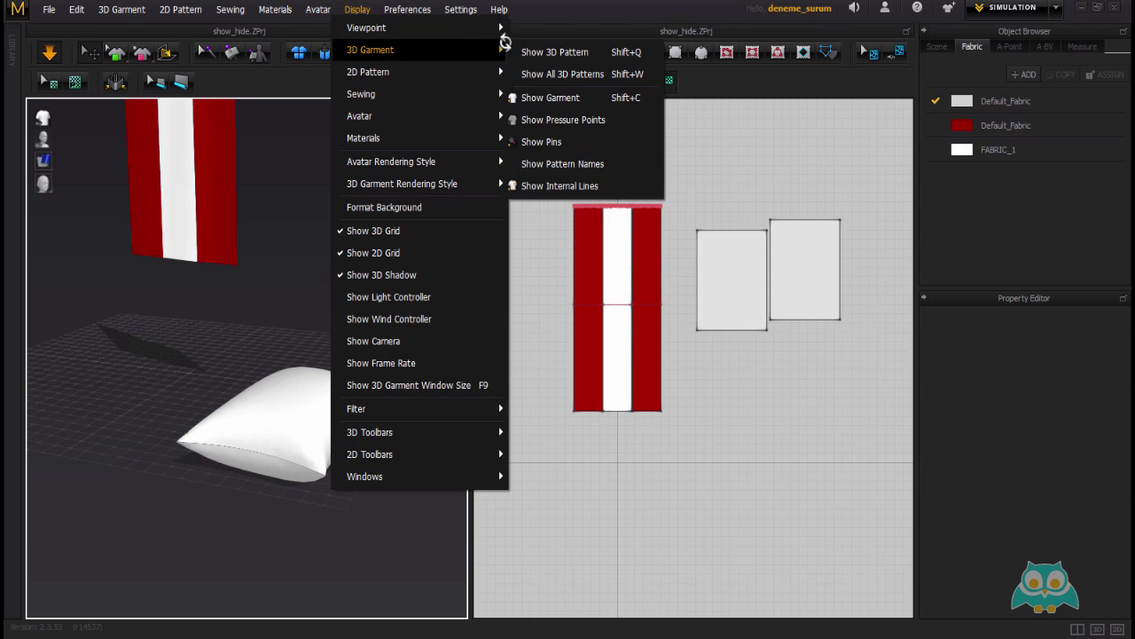
left_click(533, 120)
right_click_drag(328, 308, 293, 295)
scroll(284, 293, "up", 5)
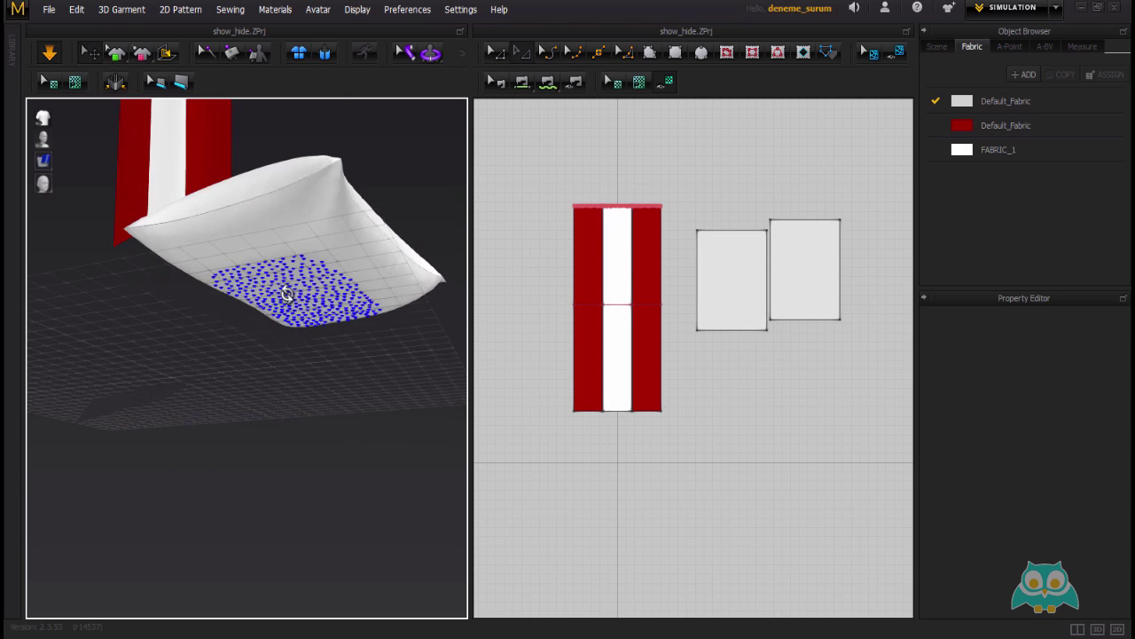
right_click_drag(307, 245, 289, 203)
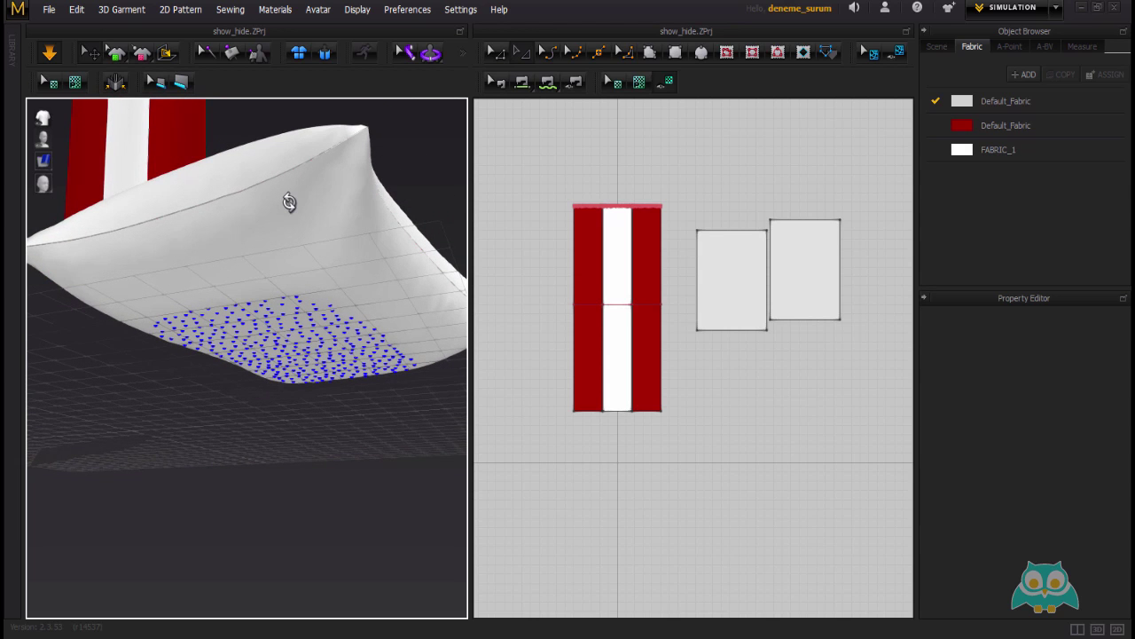
left_click(295, 298)
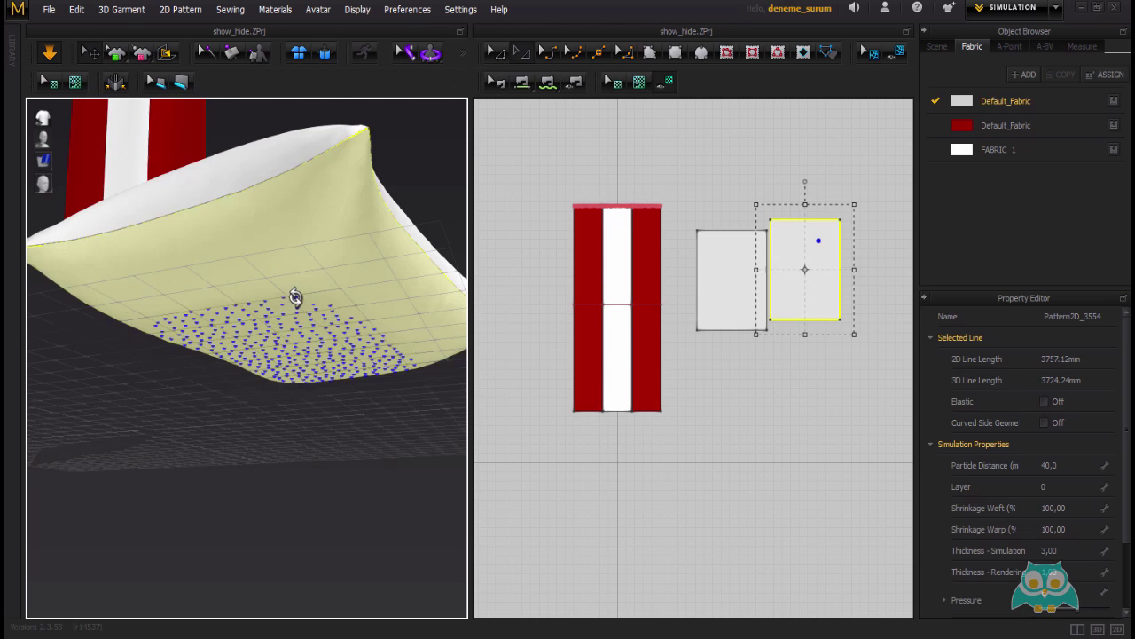
Clear the selection and inspect the curtain's pinned top edge and the pressure points under the pillow in 3D
key("2")
scroll(246, 266, "up", 8)
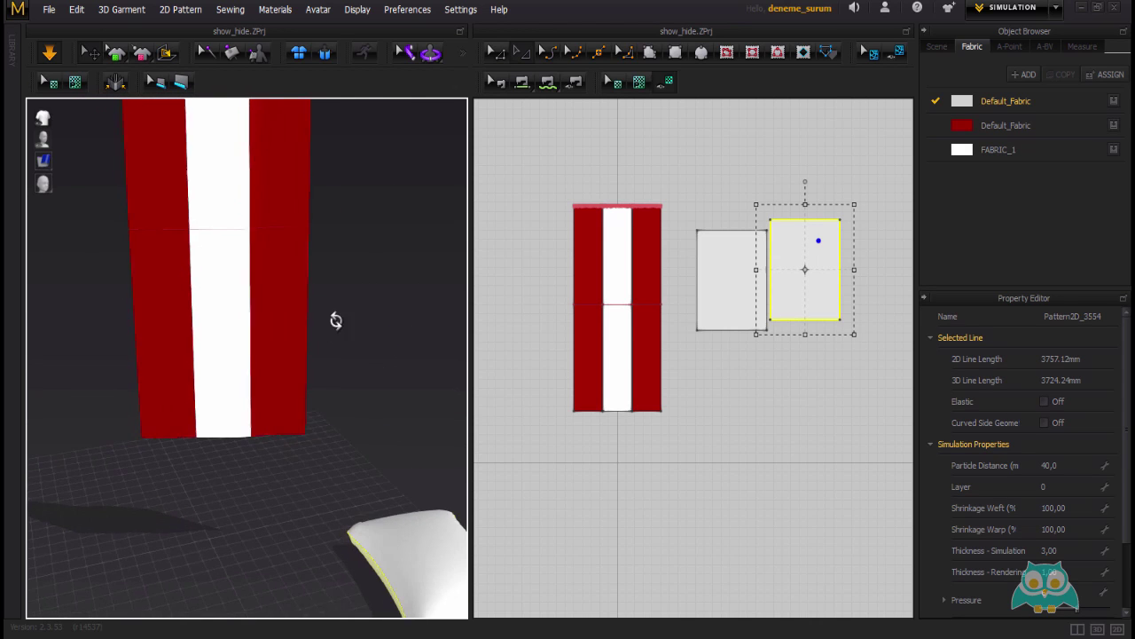
right_click_drag(268, 236, 157, 215)
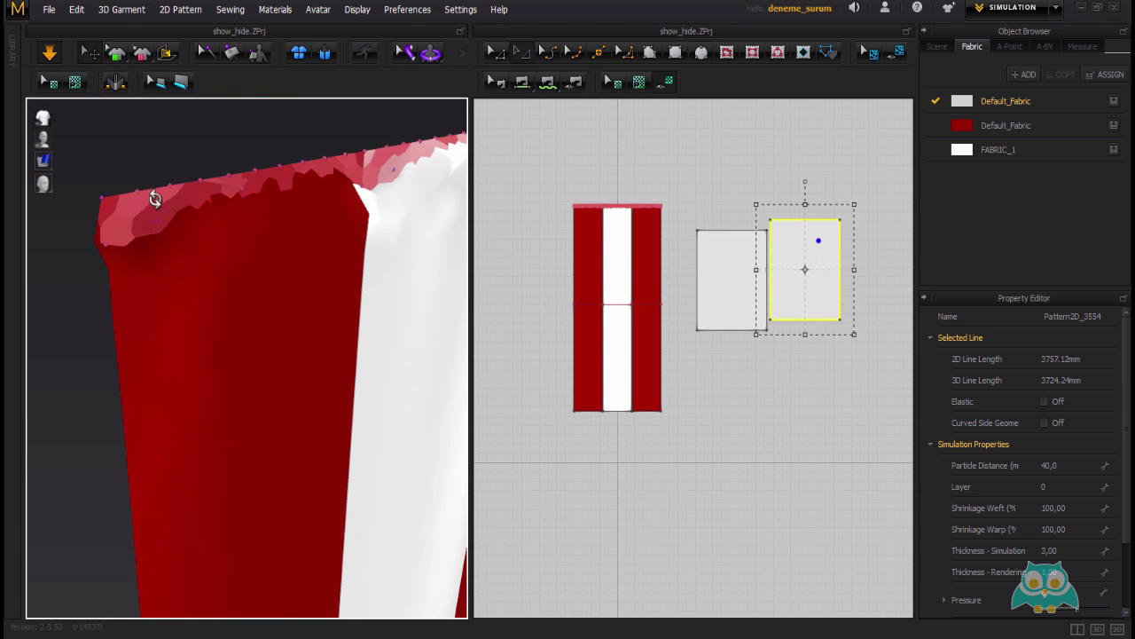
left_click(163, 183)
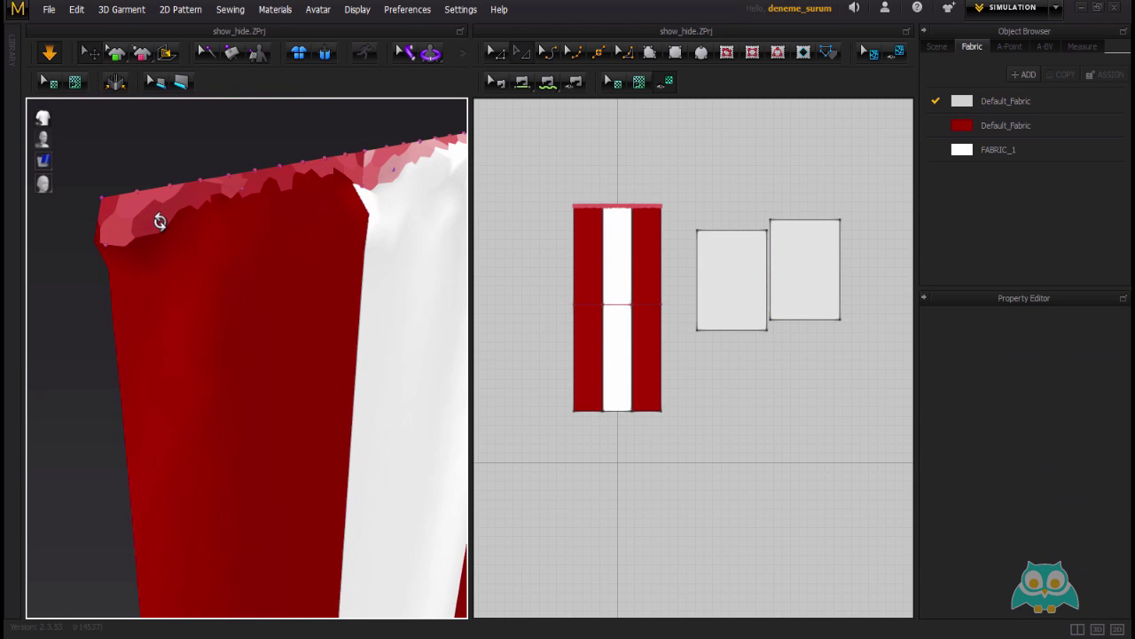
right_click_drag(152, 221, 274, 302)
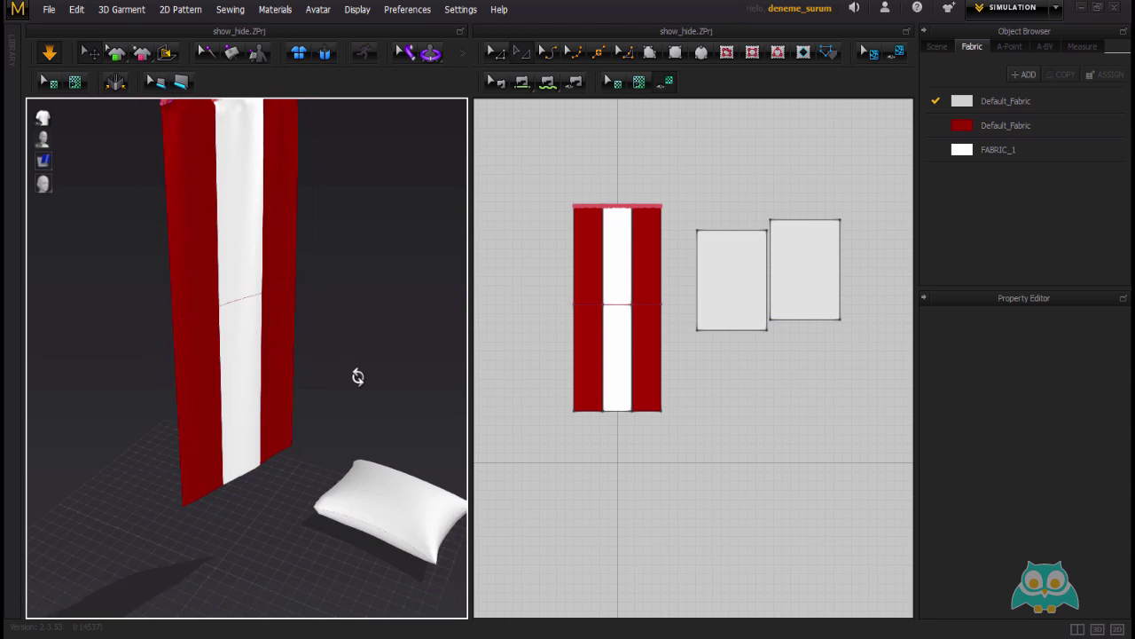
scroll(272, 349, "up", 4)
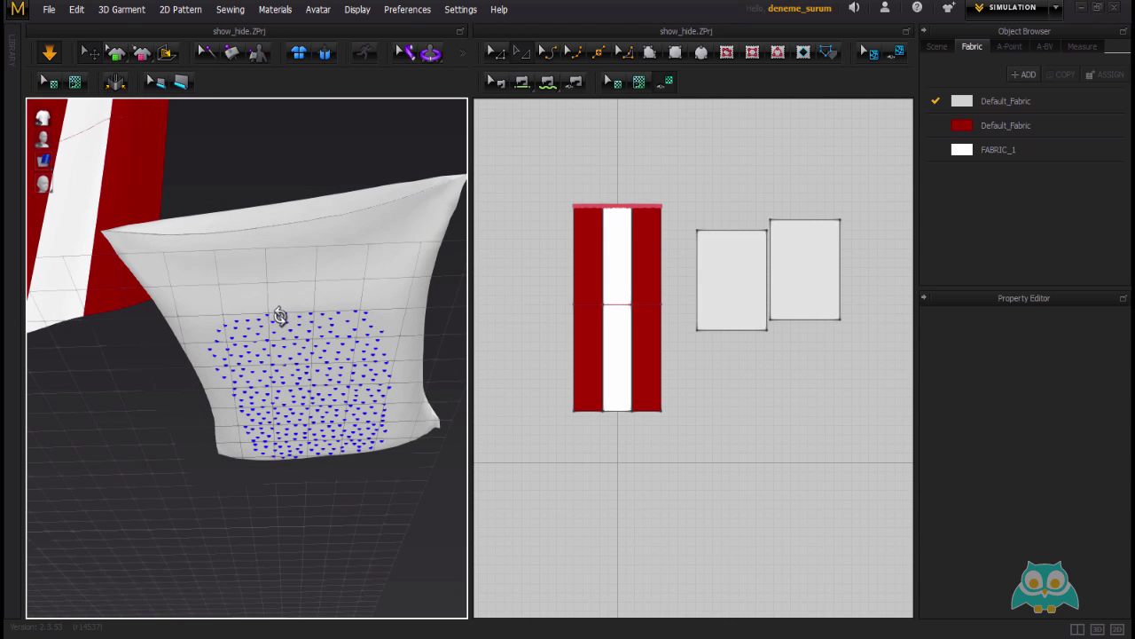
Delete both pillow rectangles from the 2D pattern, leaving only the curtain pieces
key("0")
left_click_drag(689, 188, 857, 399)
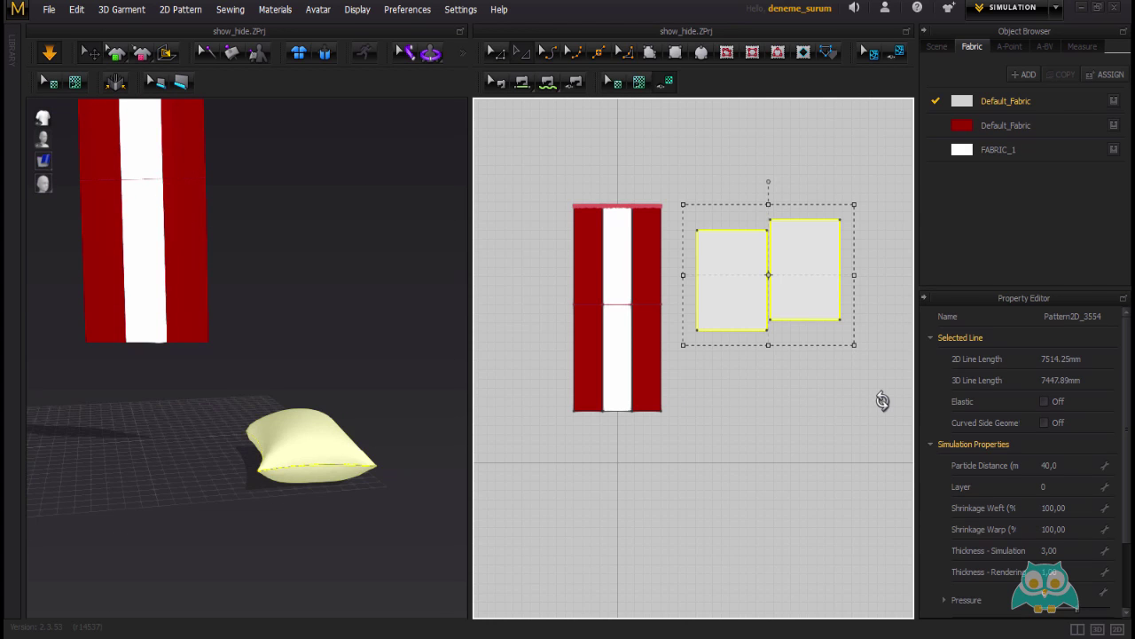
key("Delete")
right_click_drag(274, 162, 294, 233)
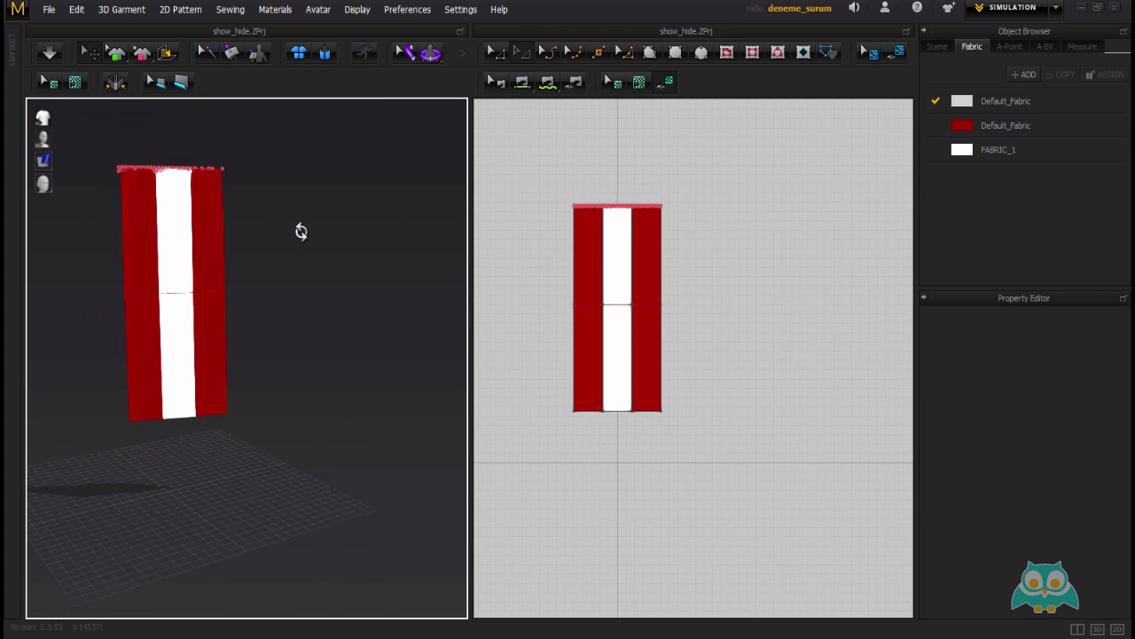
Turn off Show Pressure Points for the 3D garment
left_click(352, 7)
mouse_move(464, 48)
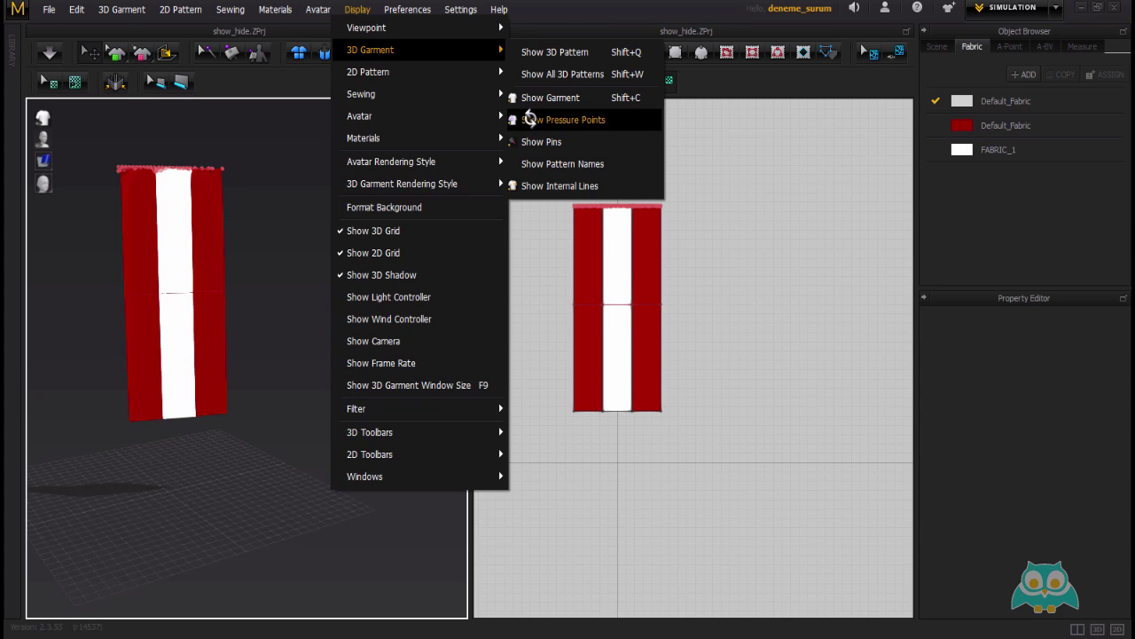
left_click(530, 119)
right_click_drag(264, 209, 236, 236)
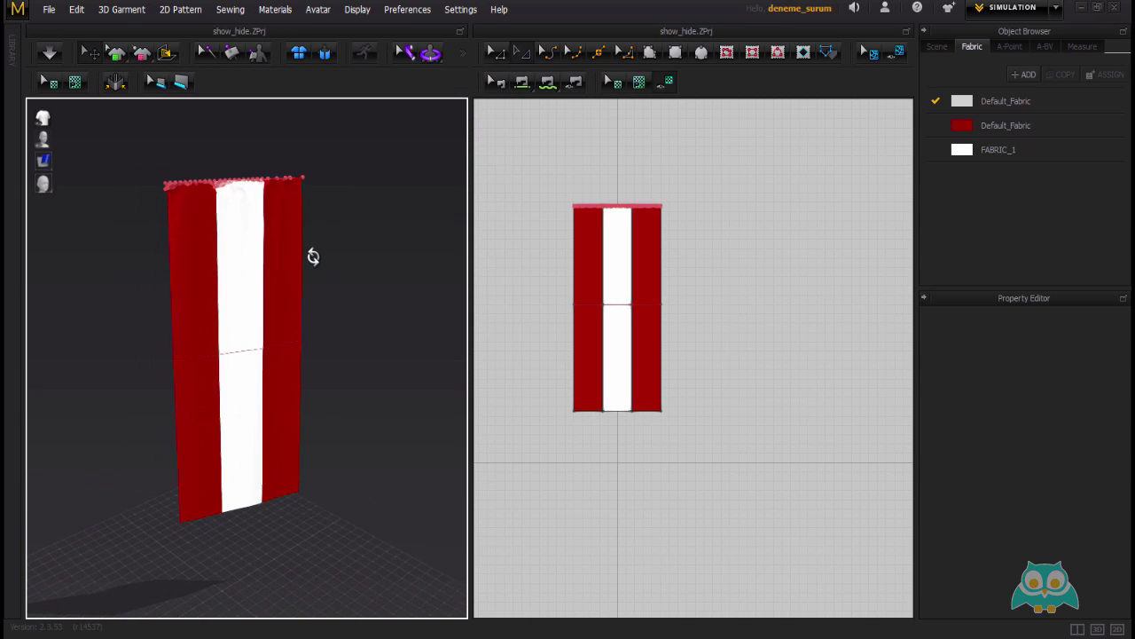
Inspect the curtain's pinned top edge up close and turn off Show Pins for the 3D garment
left_click(358, 10)
mouse_move(426, 44)
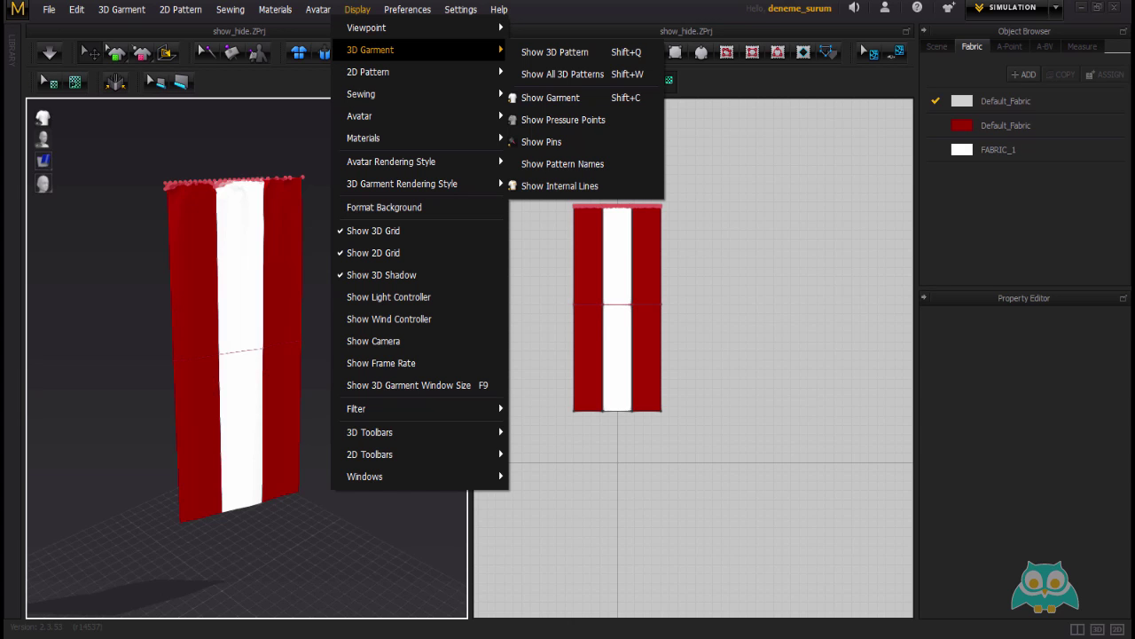
right_click_drag(254, 190, 183, 257)
scroll(189, 248, "up", 3)
right_click_drag(168, 195, 164, 261)
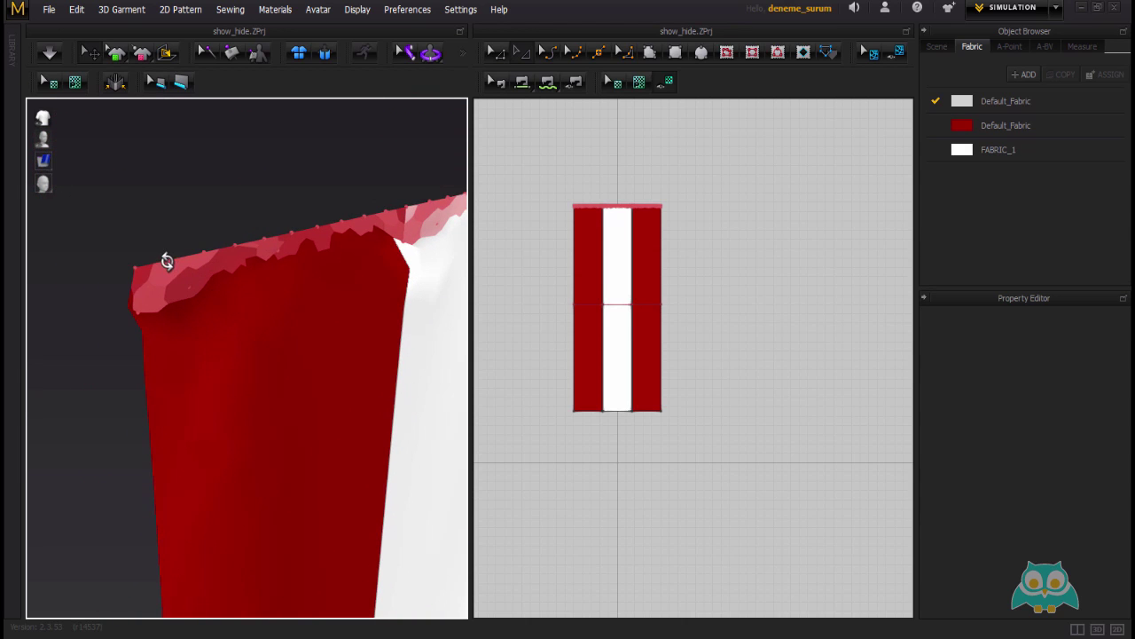
right_click_drag(251, 246, 253, 222)
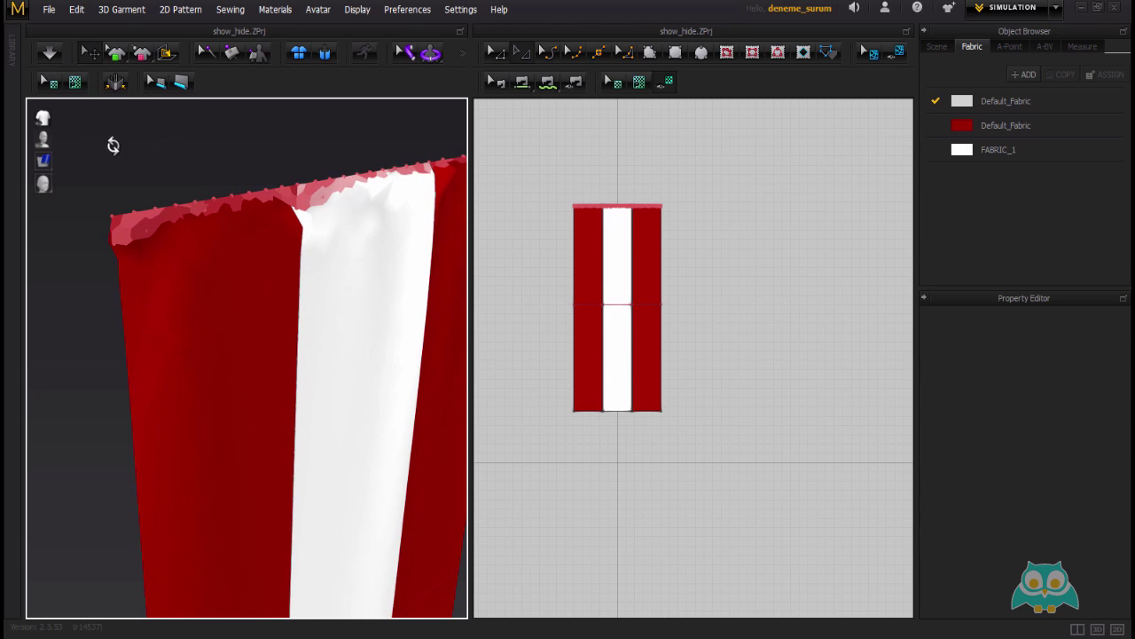
right_click_drag(135, 202, 176, 202)
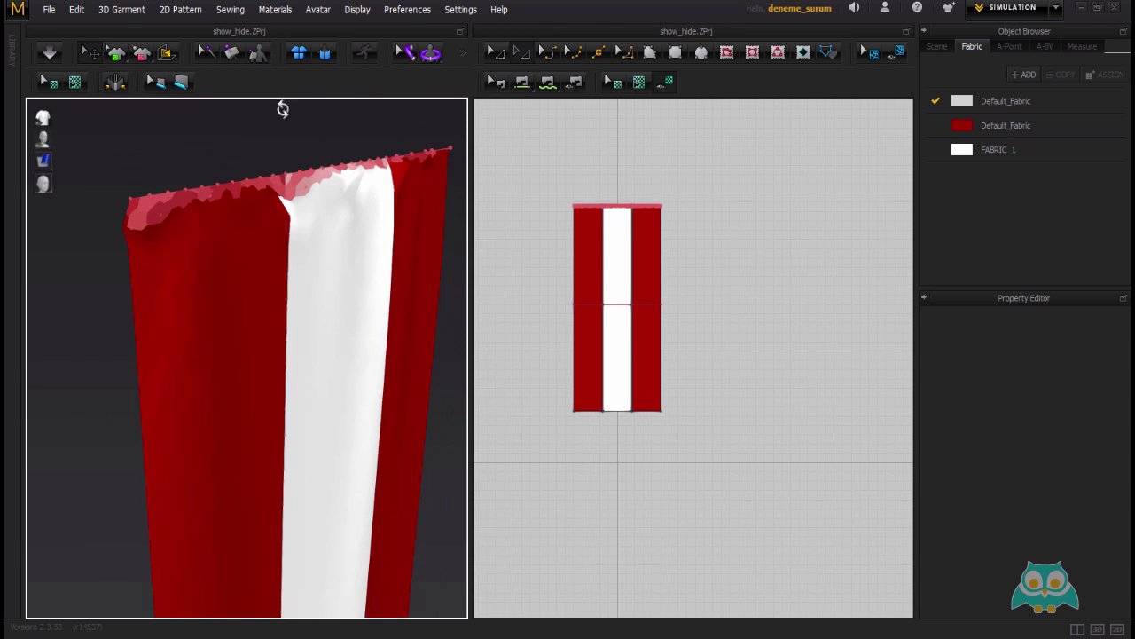
left_click(355, 10)
mouse_move(443, 44)
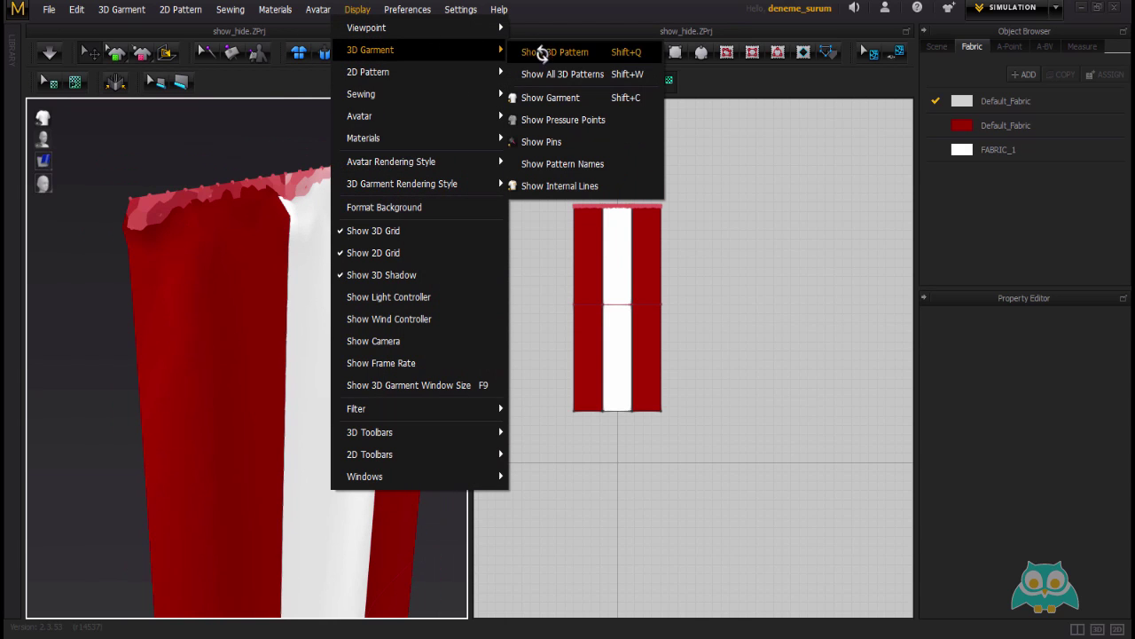
left_click(535, 142)
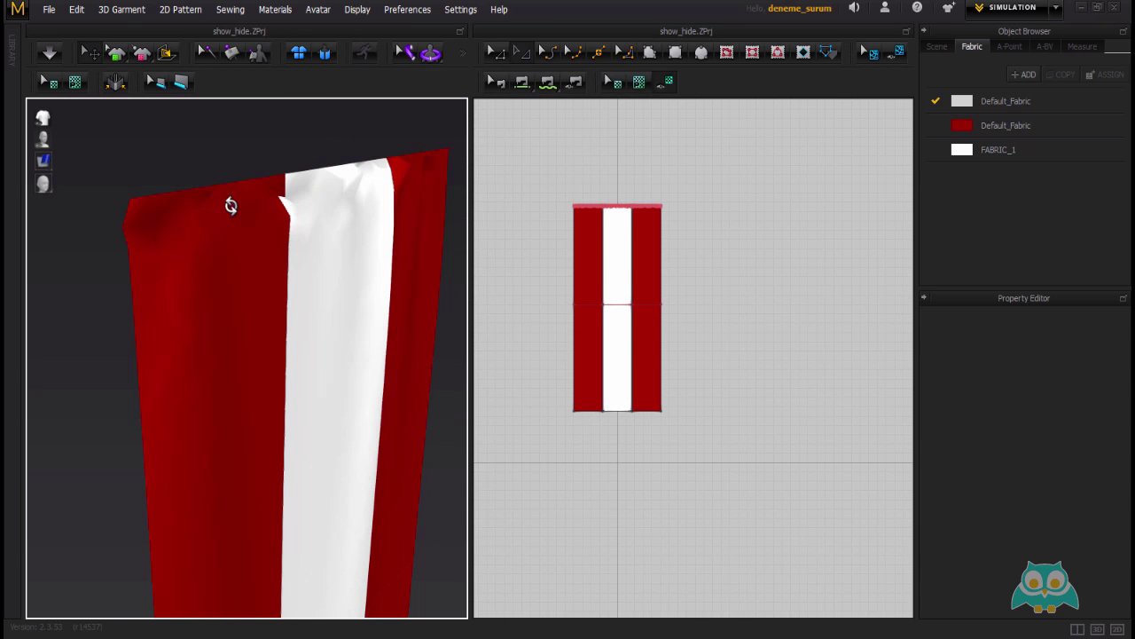
Turn Show Pins back on so the pins along the curtain's top edge are displayed in 3D
right_click_drag(228, 203, 262, 190)
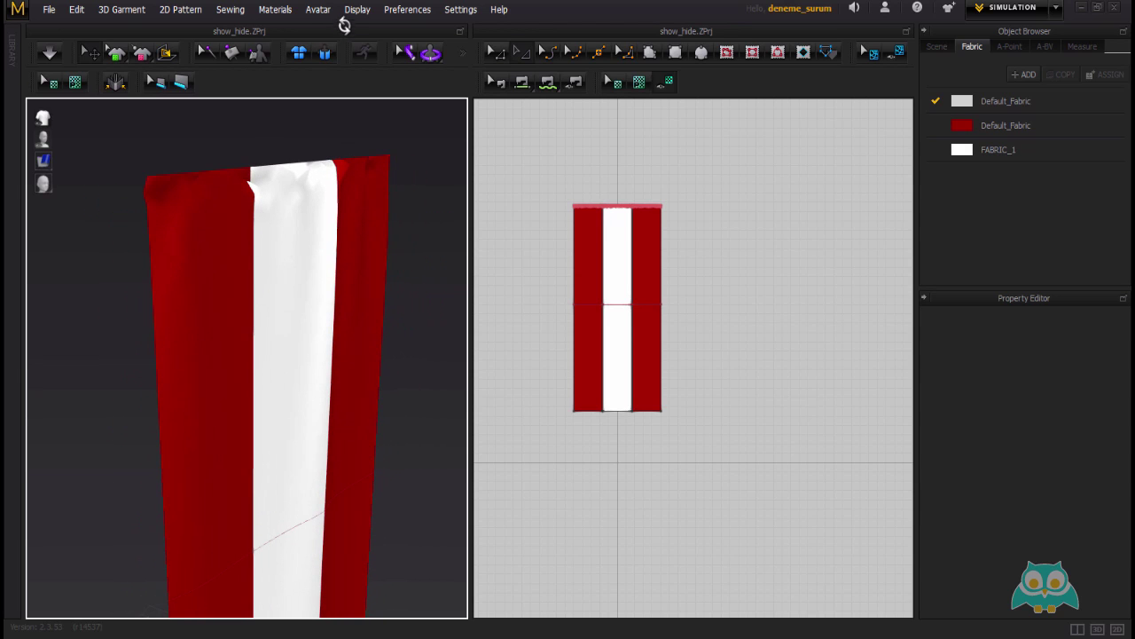
left_click(358, 10)
mouse_move(491, 51)
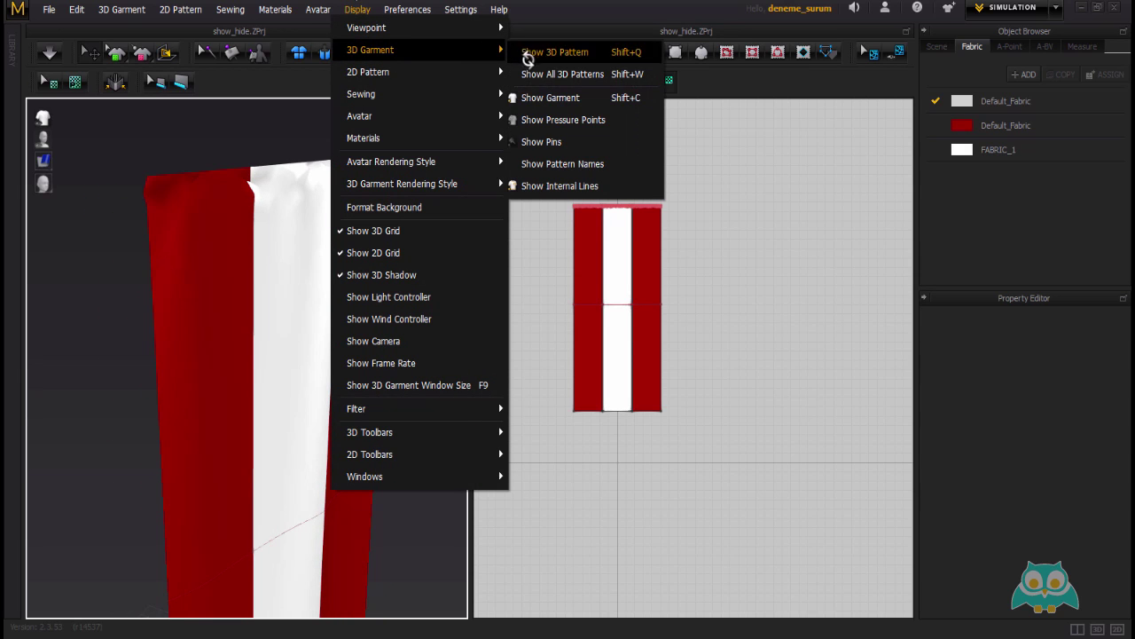
left_click(533, 142)
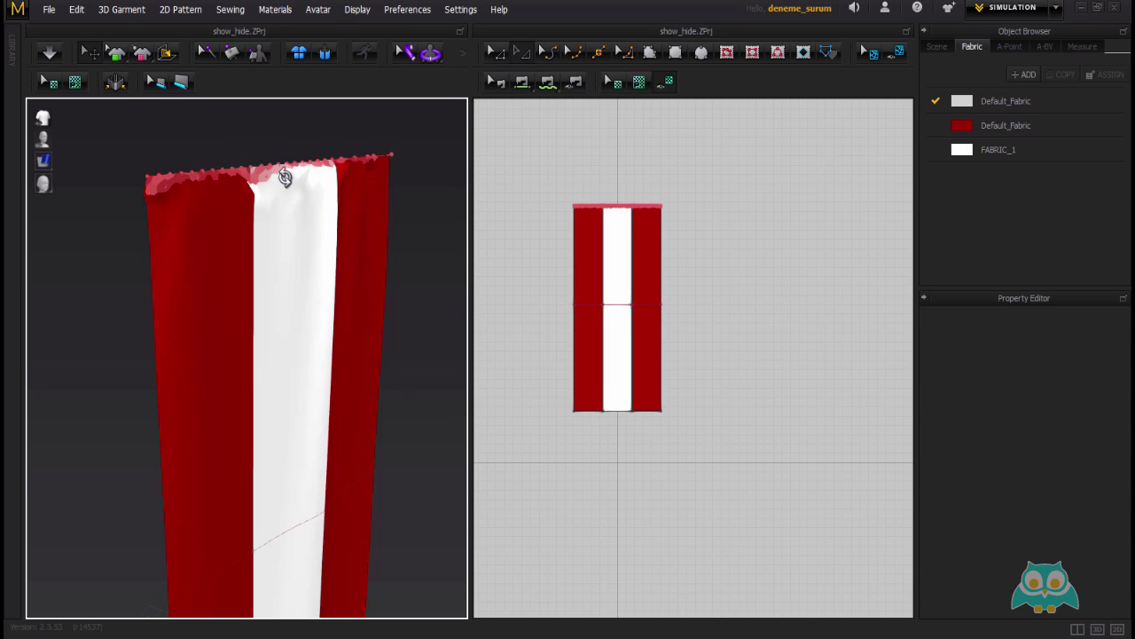
right_click_drag(286, 178, 309, 225)
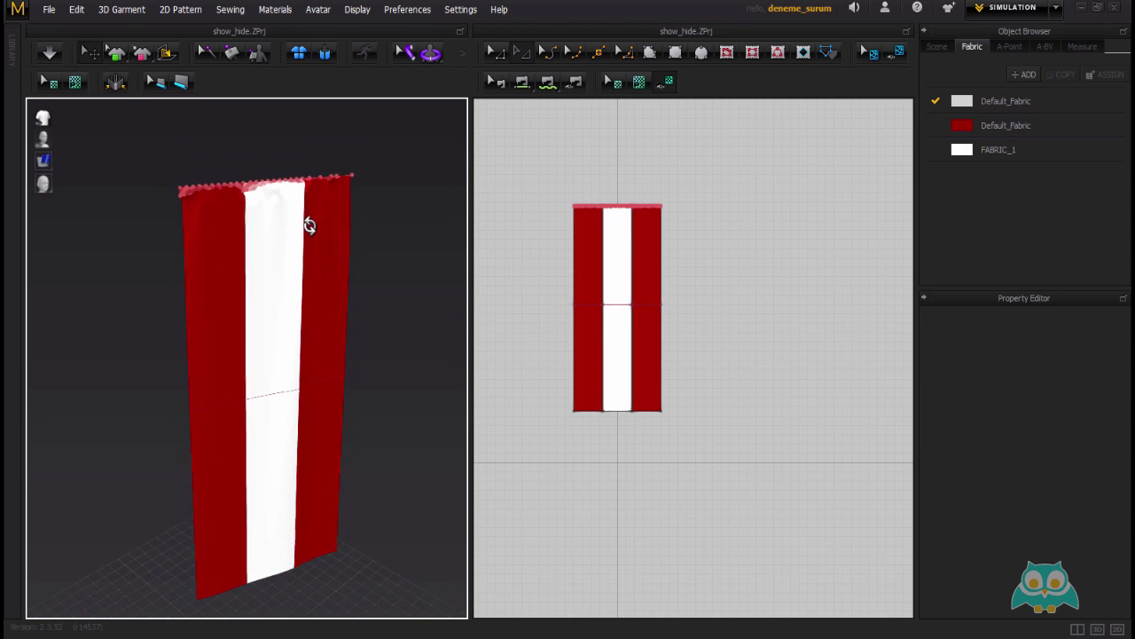
Try to turn on Show Pattern Names for the 3D garment with only the curtain in the scene
left_click(354, 9)
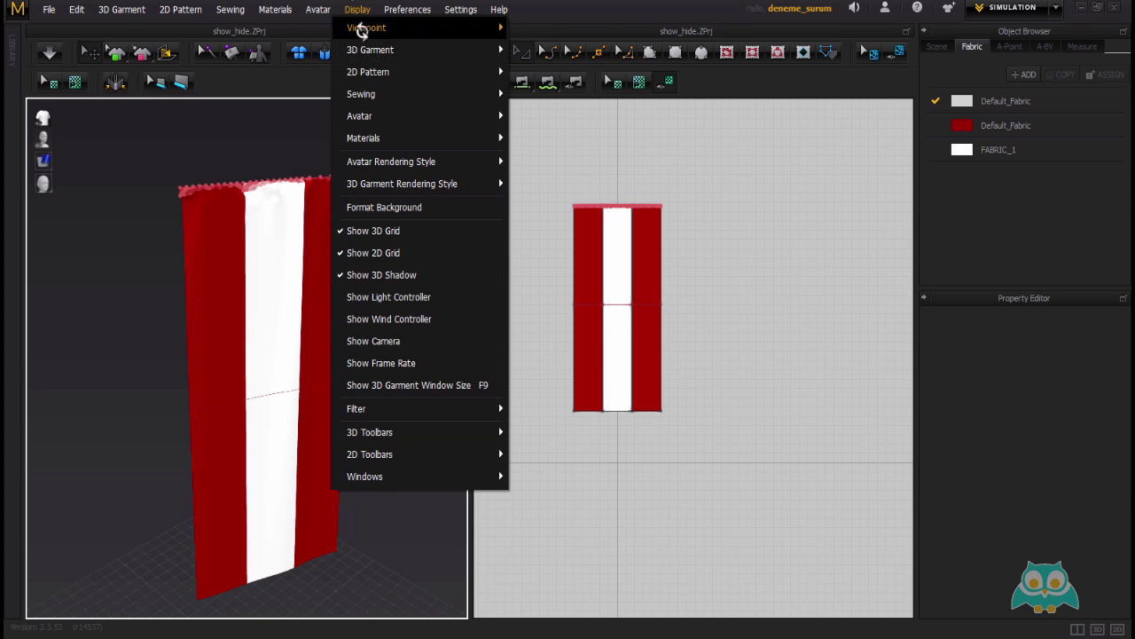
mouse_move(414, 49)
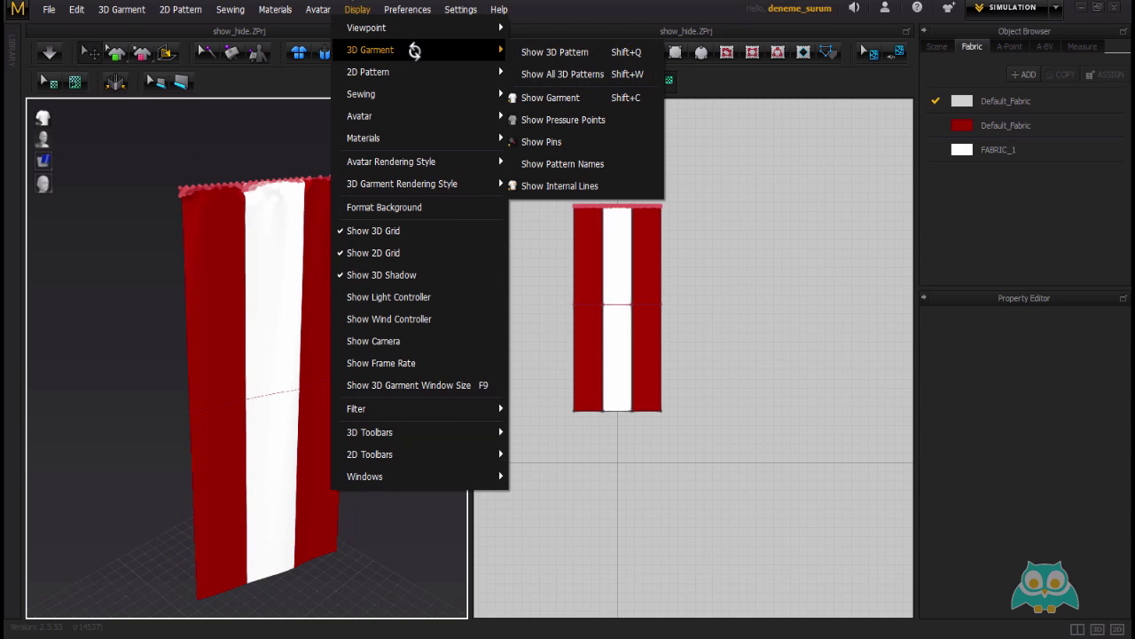
left_click(553, 164)
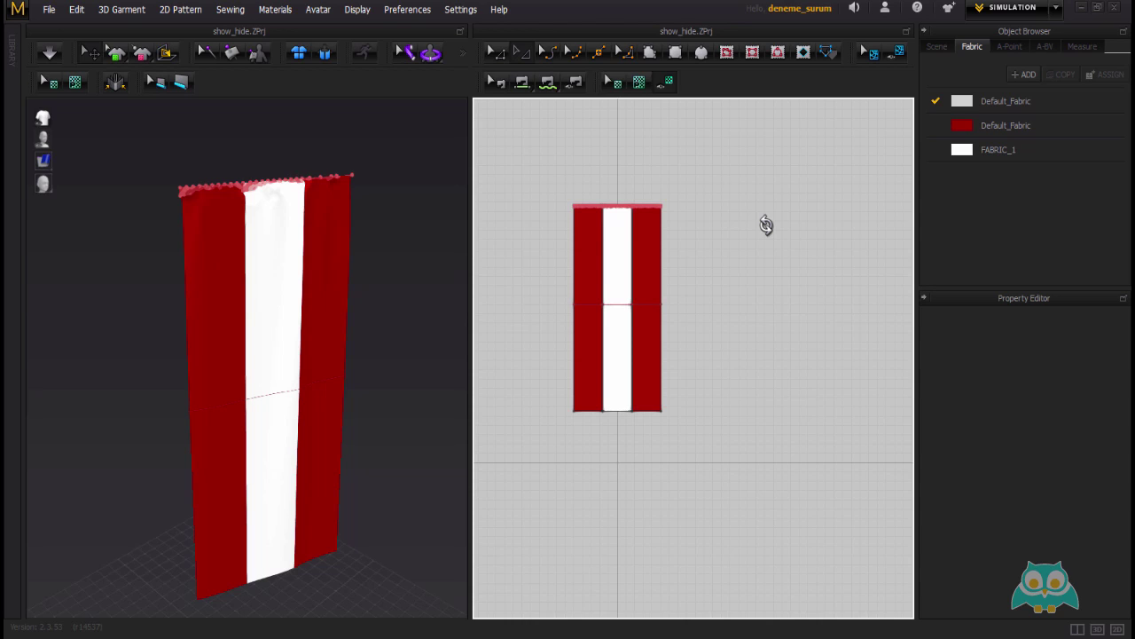
Draw a rectangle pattern with a perimeter of about 5154 mm beside the curtain and check its name in the scene list
left_click(674, 54)
left_click_drag(696, 199, 782, 346)
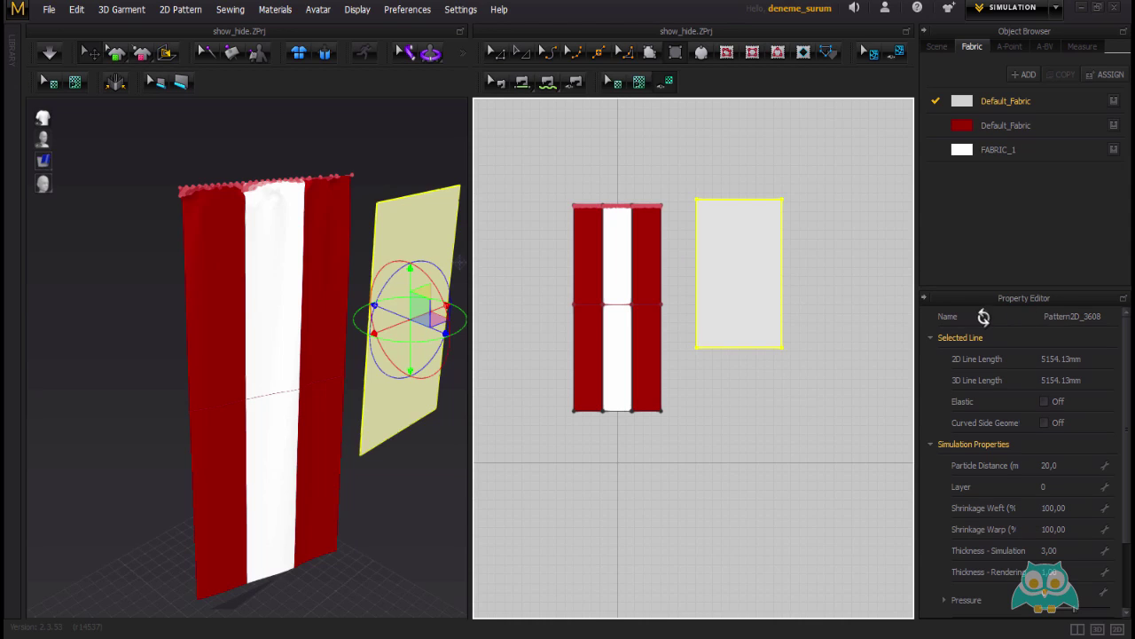
double_click(1050, 316)
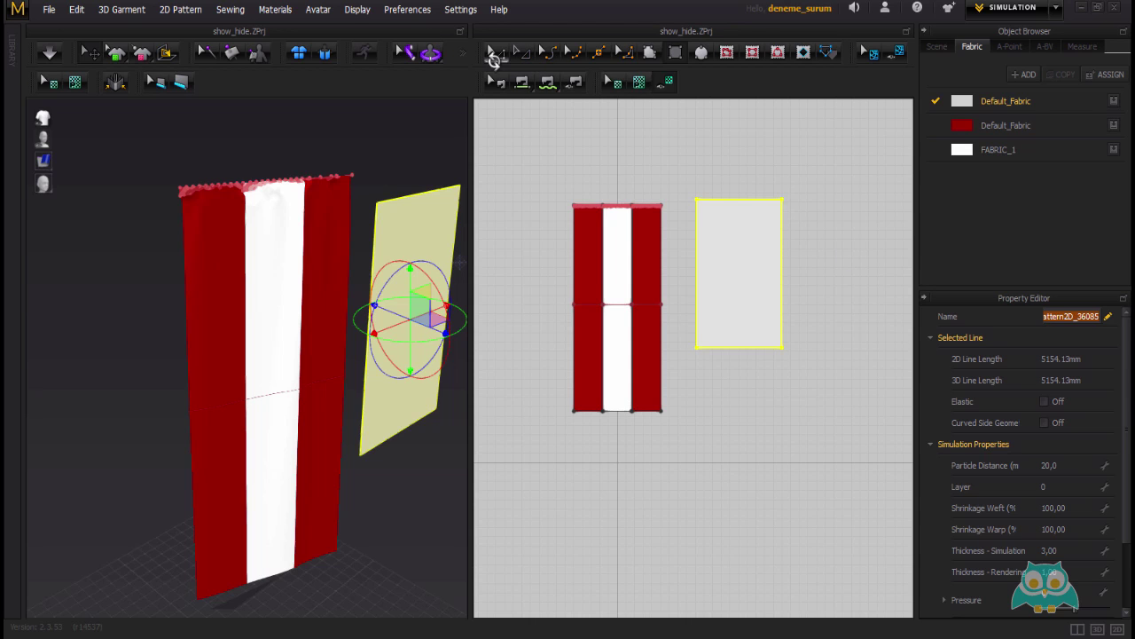
left_click(788, 213)
left_click(796, 234)
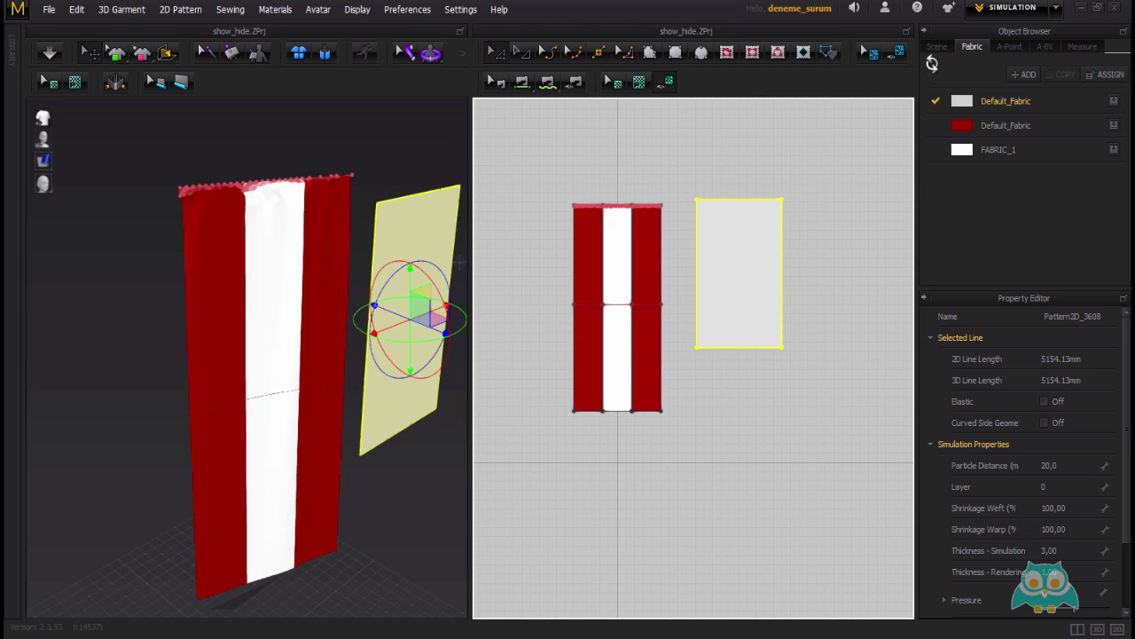
left_click(937, 46)
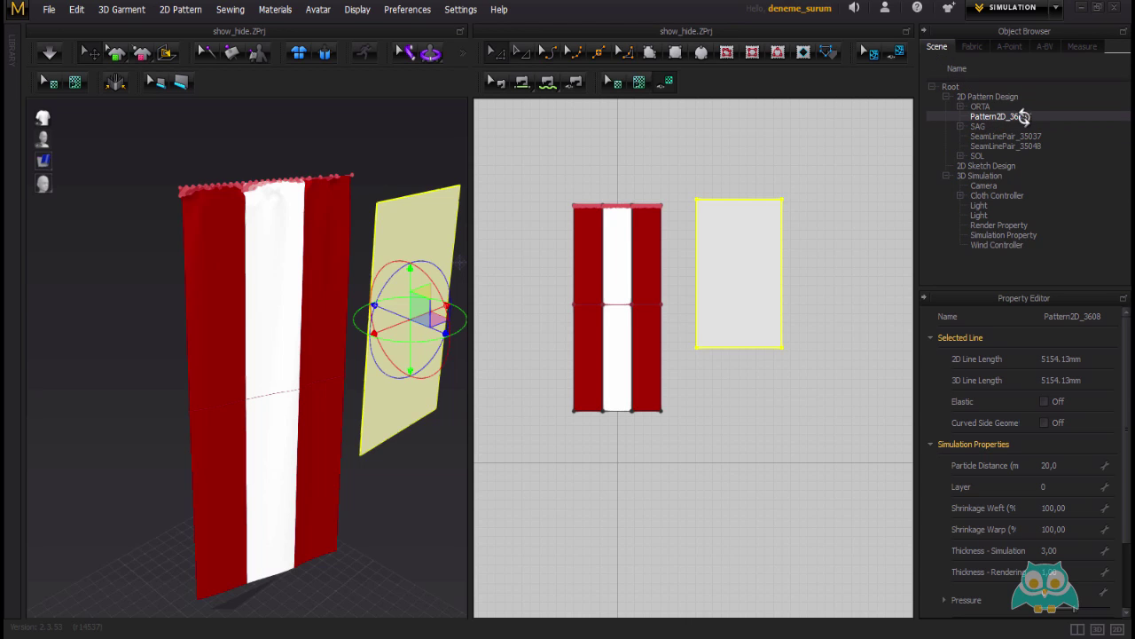
left_click(972, 46)
Rename the new rectangle pattern as PAT0 and clear the selection
right_click_drag(381, 177, 375, 183)
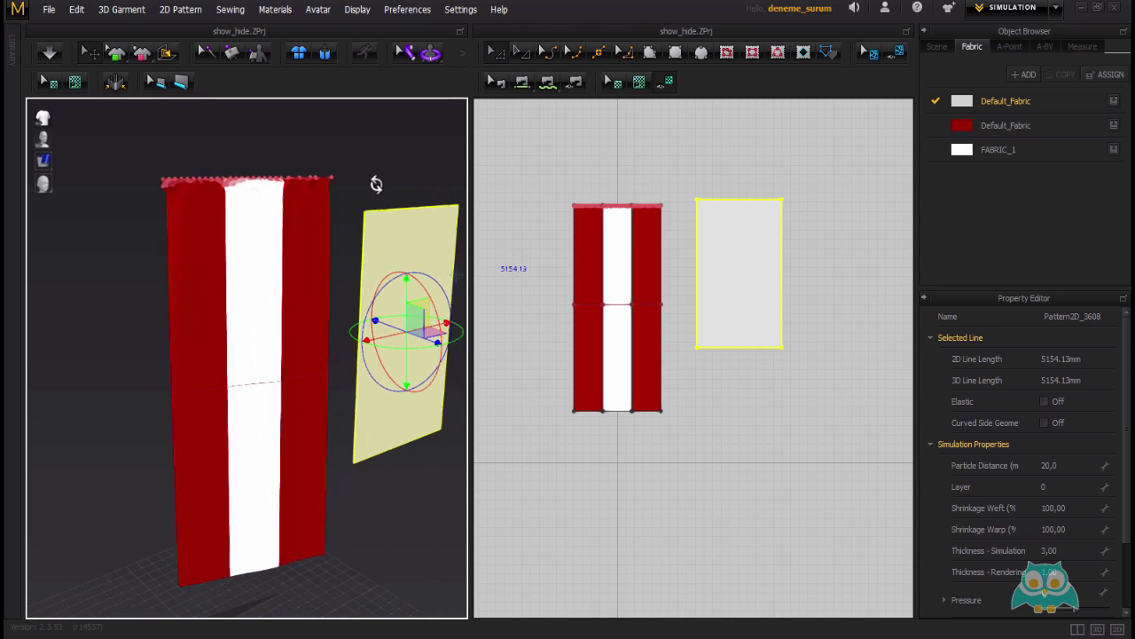
scroll(355, 204, "down", 3)
right_click_drag(337, 226, 330, 224)
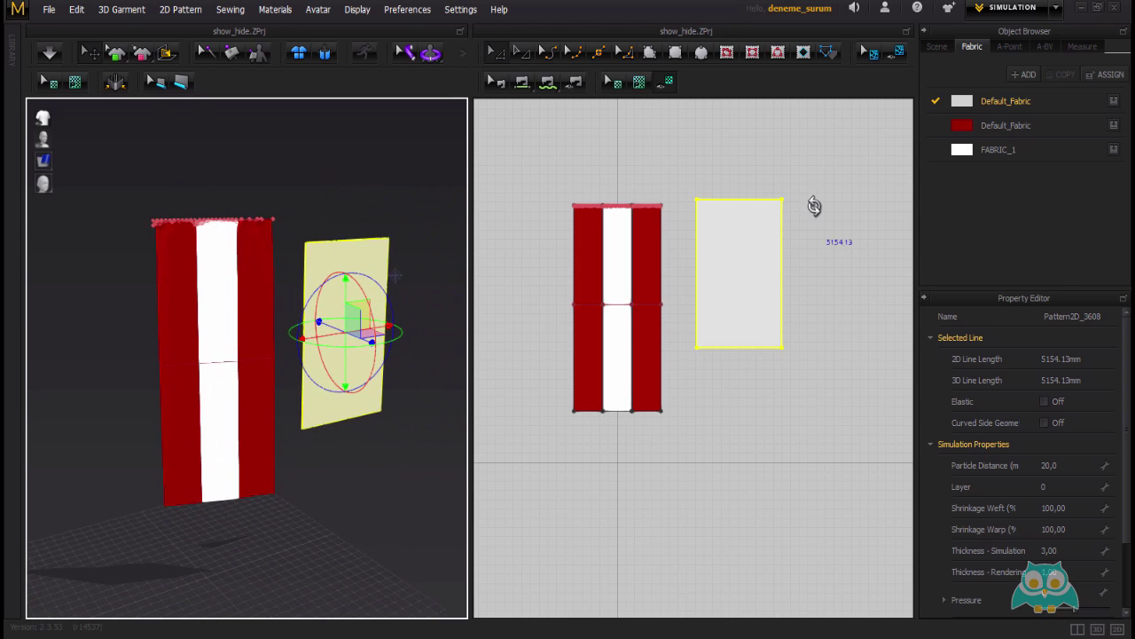
left_click(816, 203)
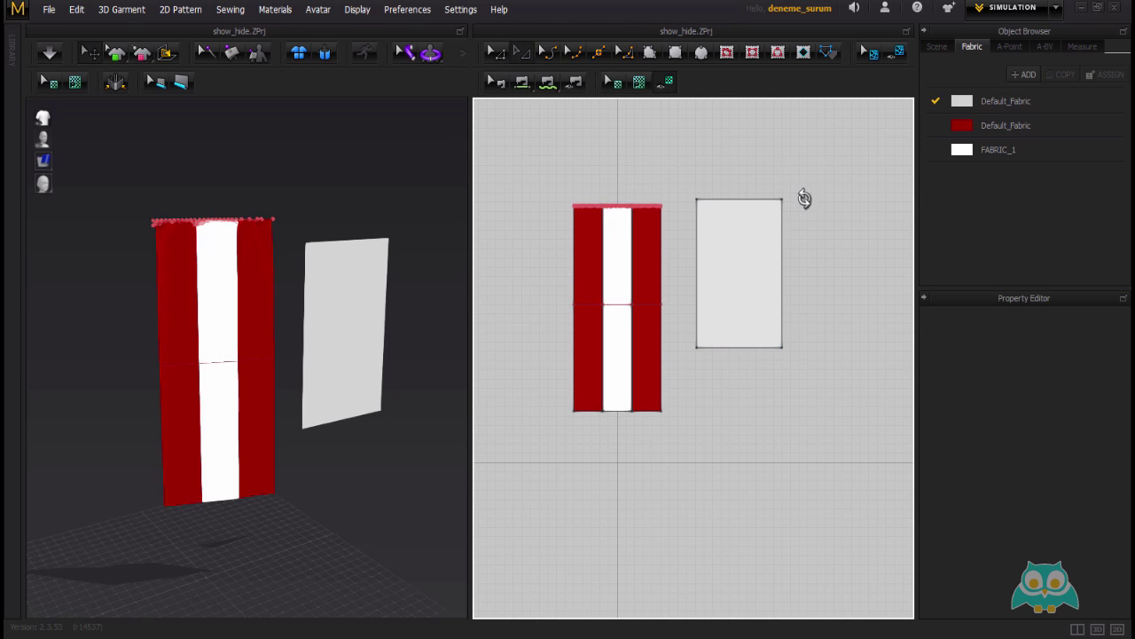
left_click(764, 266)
double_click(1071, 316)
type("PAT")
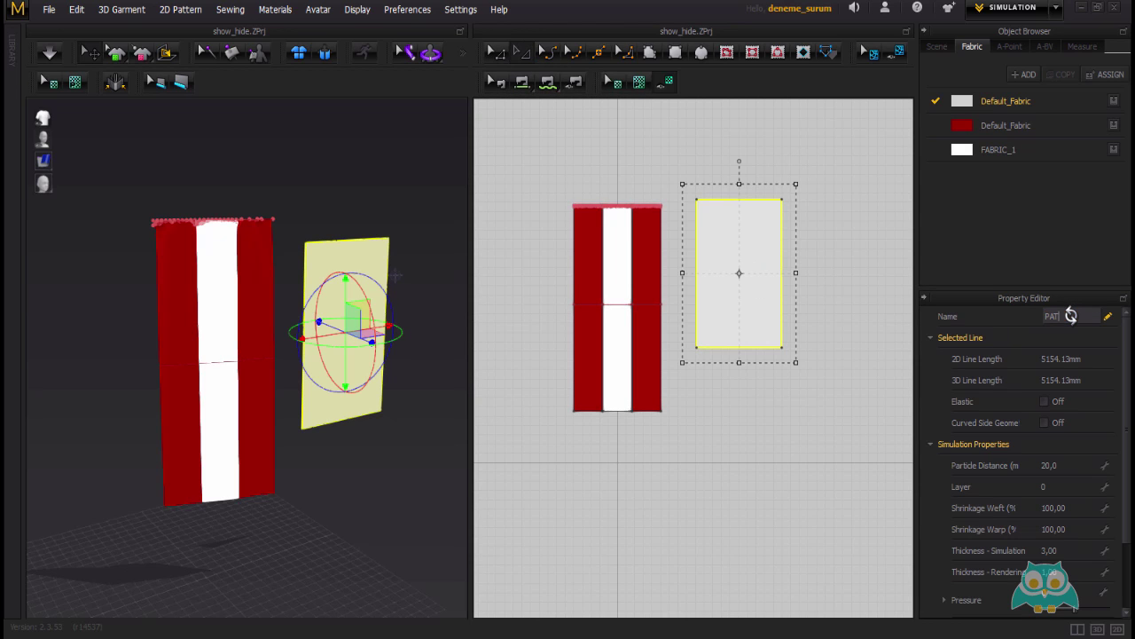
type("0")
key("Return")
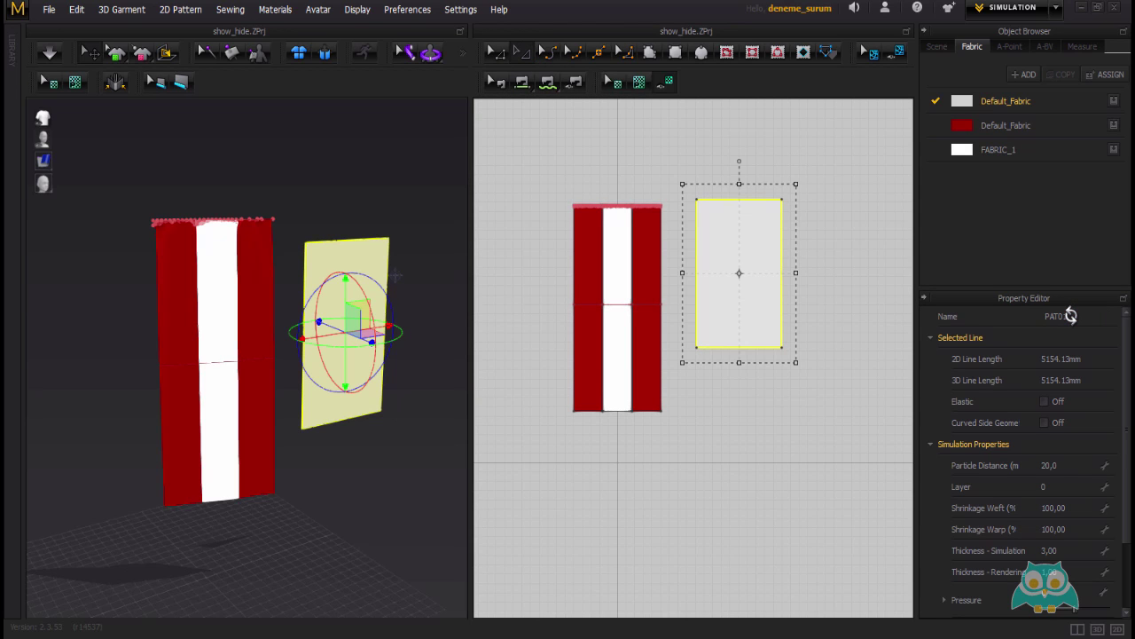
left_click(308, 171)
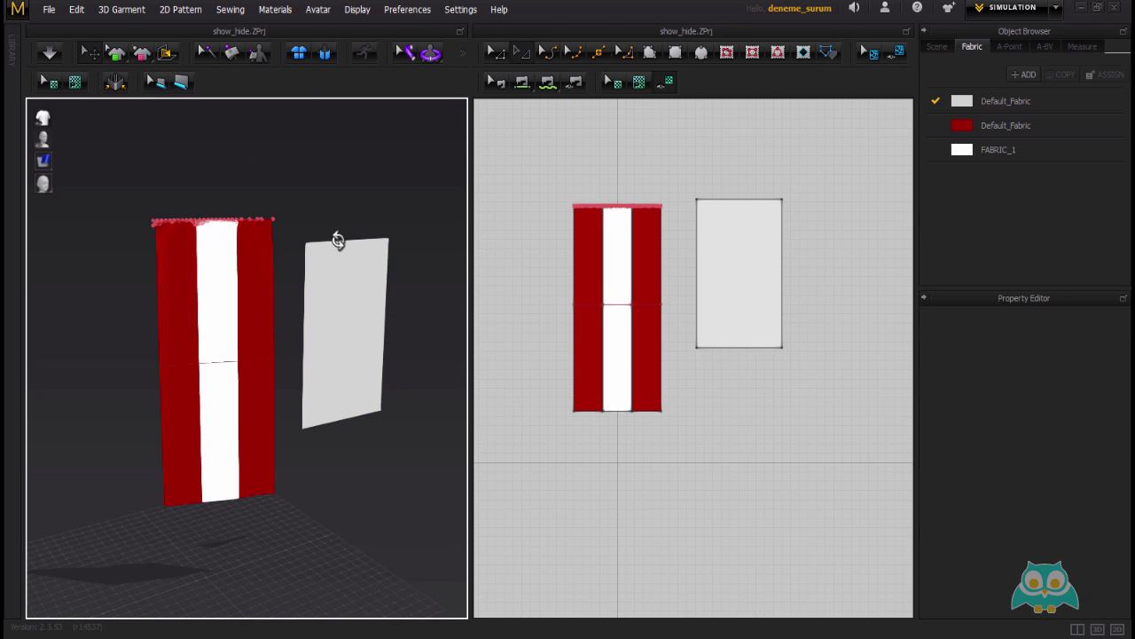
Turn on Show Pattern Names for the 3D garment and view the names on the curtain panels and the rectangle
mouse_move(337, 240)
right_mouse_down()
mouse_move(292, 221)
mouse_move(327, 223)
right_mouse_up()
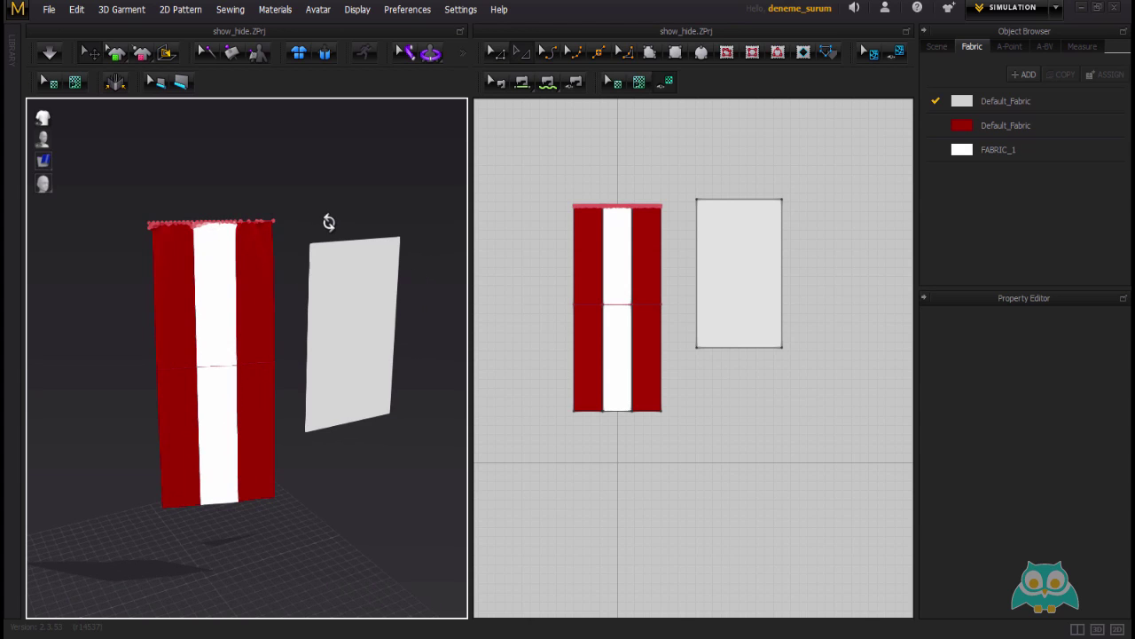
left_click(357, 8)
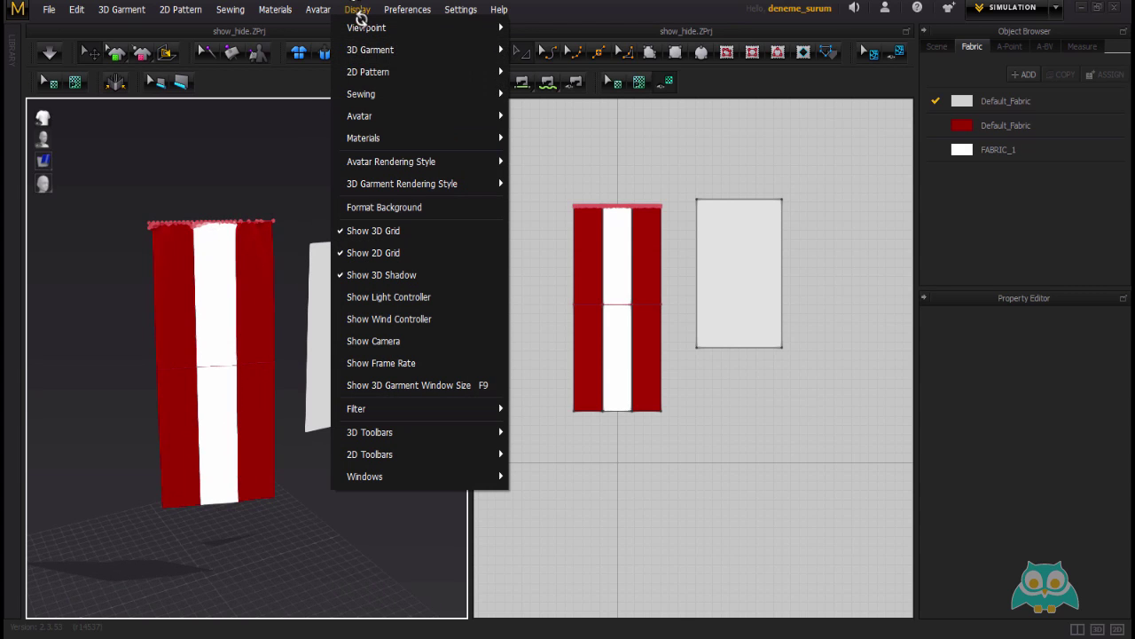
mouse_move(472, 56)
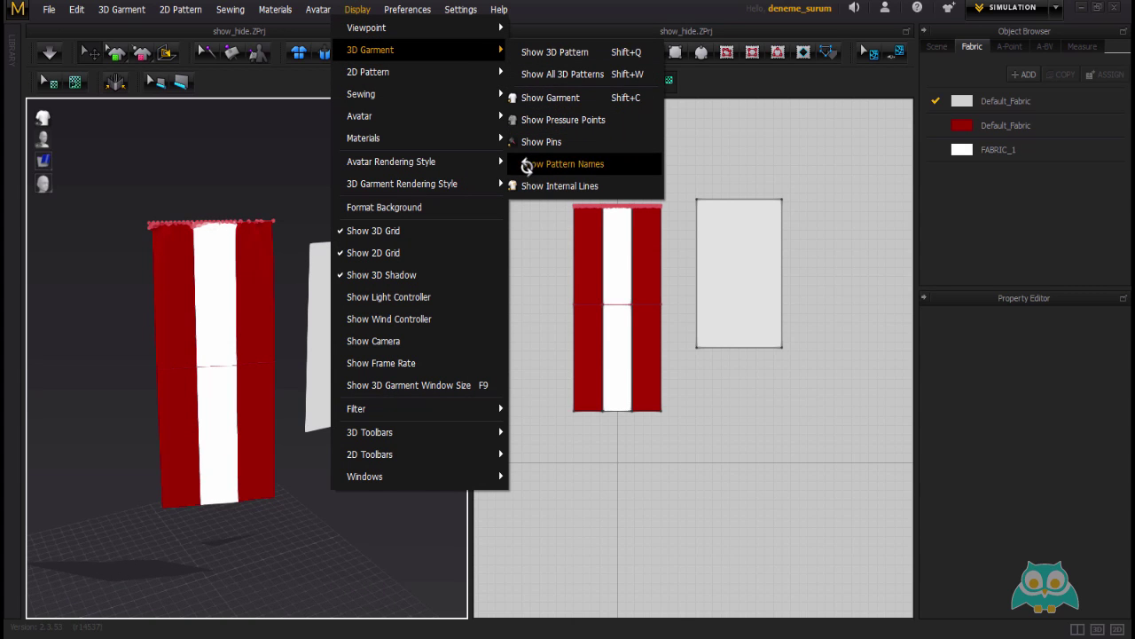
left_click(517, 166)
right_click_drag(393, 246, 399, 281)
left_click(370, 332)
left_click(359, 454)
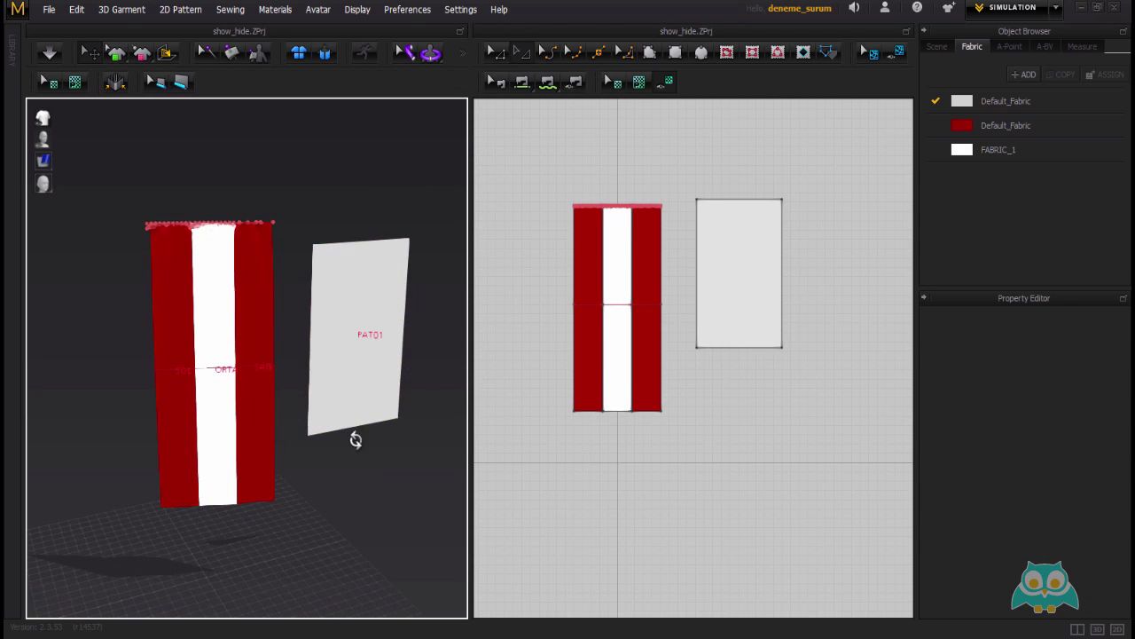
scroll(293, 364, "up", 2)
scroll(306, 354, "down", 2)
scroll(189, 375, "up", 2)
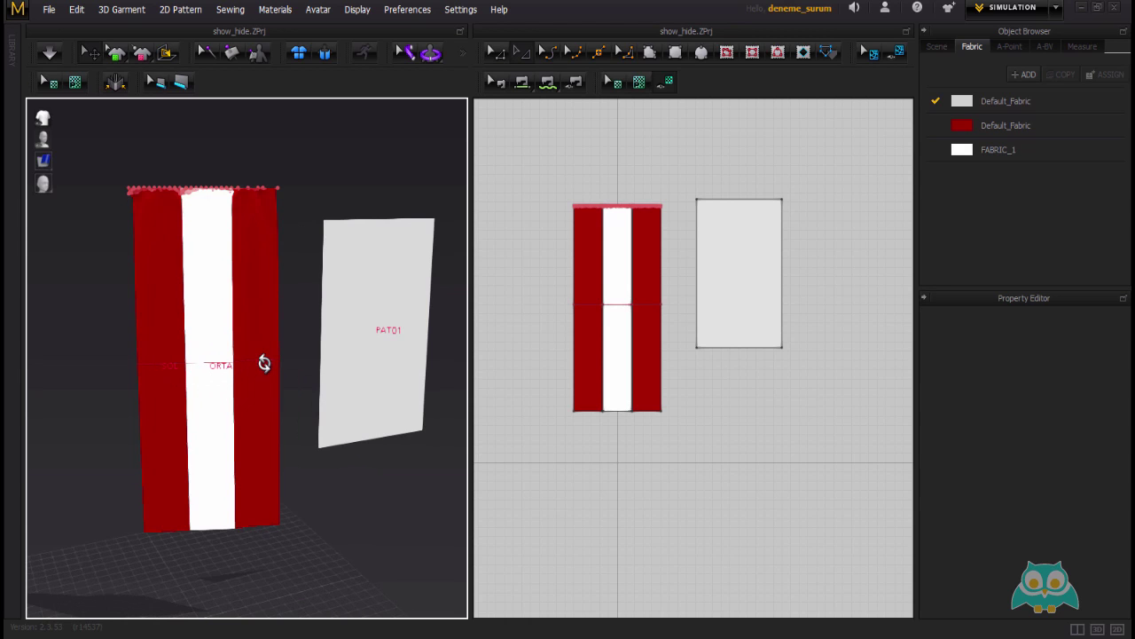
scroll(260, 365, "down", 2)
right_click(317, 347)
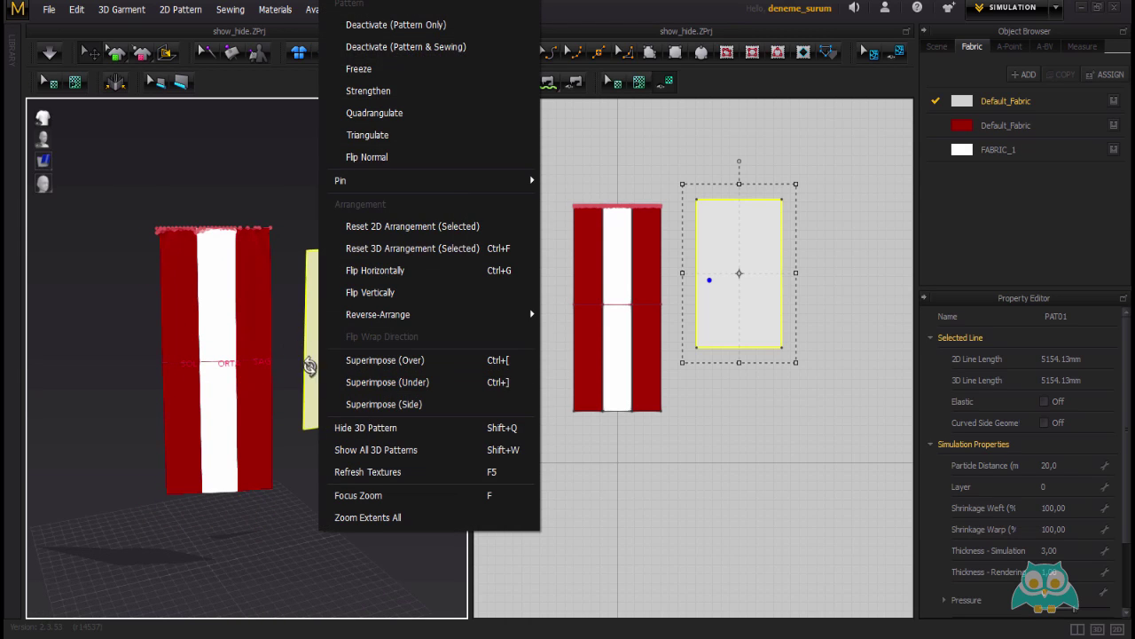
left_click(269, 237)
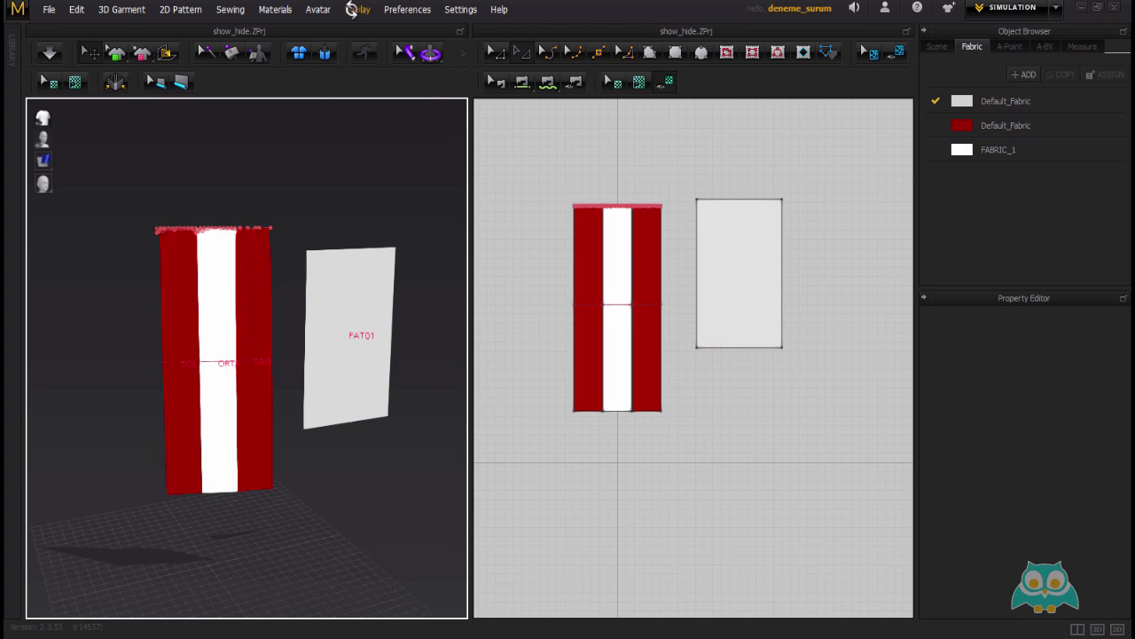
Turn off Show Pattern Names for the 3D garment
left_click(352, 10)
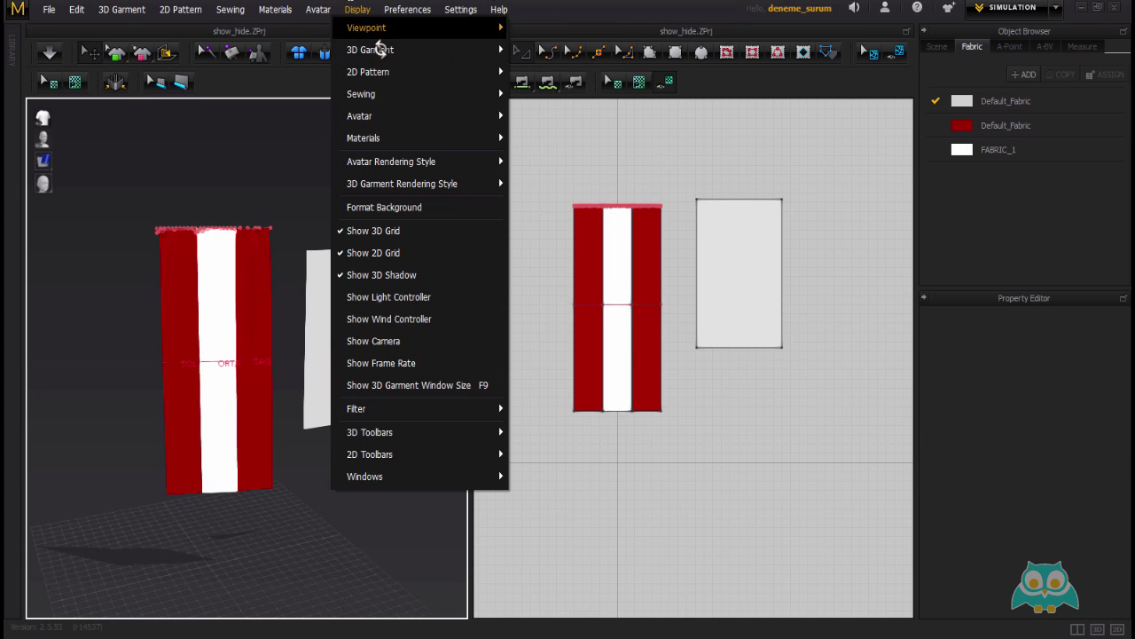
mouse_move(482, 48)
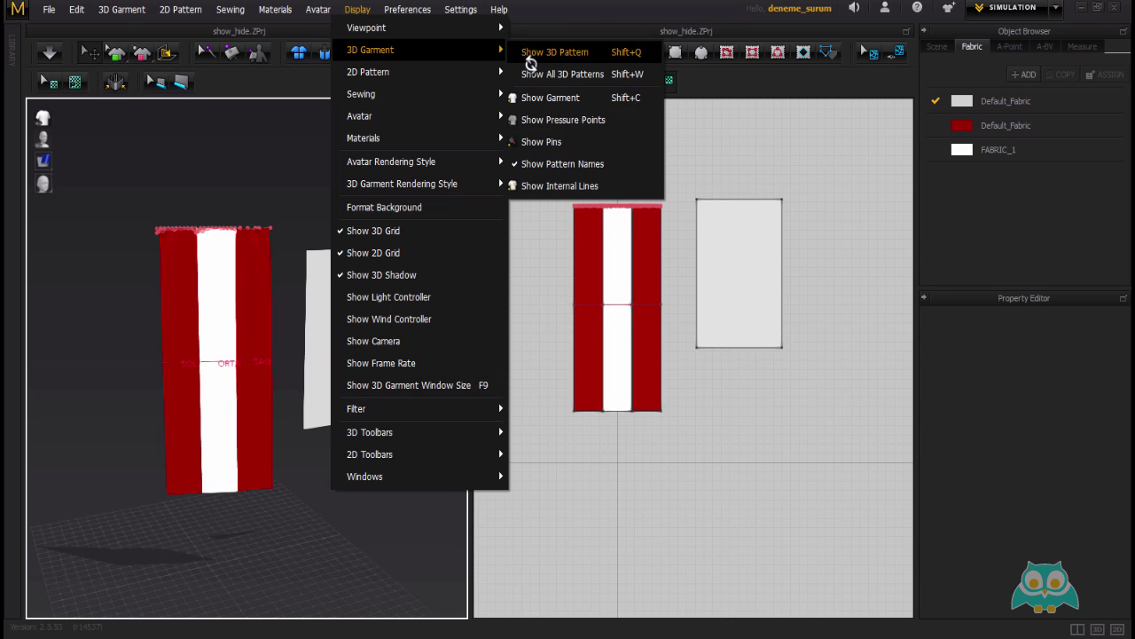
left_click(521, 163)
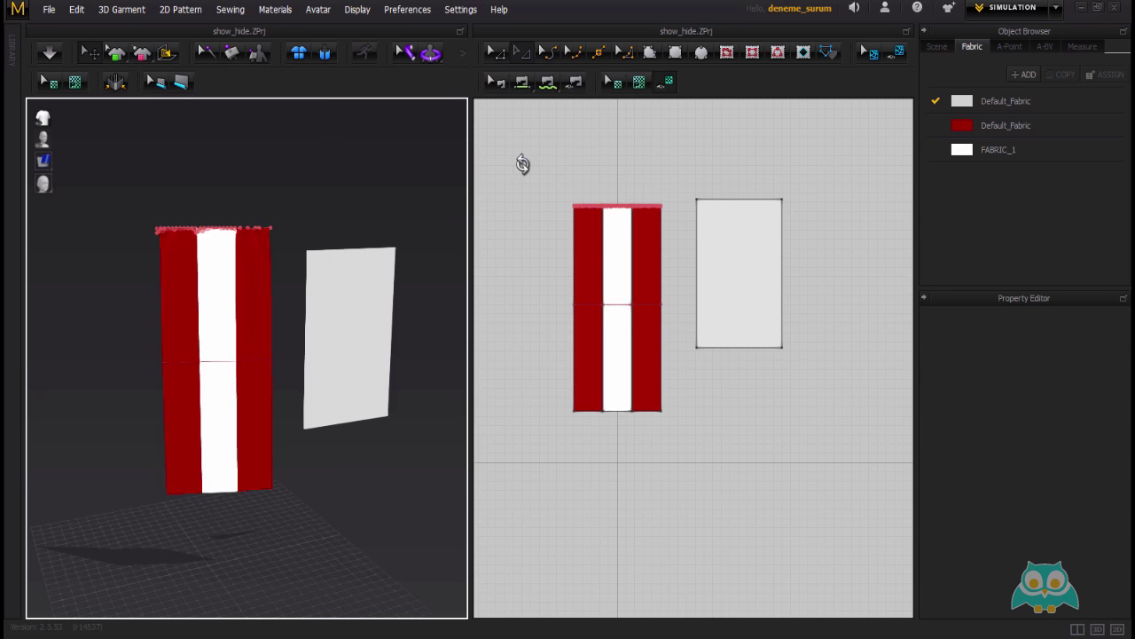
mouse_move(325, 216)
right_mouse_down()
mouse_move(290, 216)
mouse_move(336, 224)
right_mouse_up()
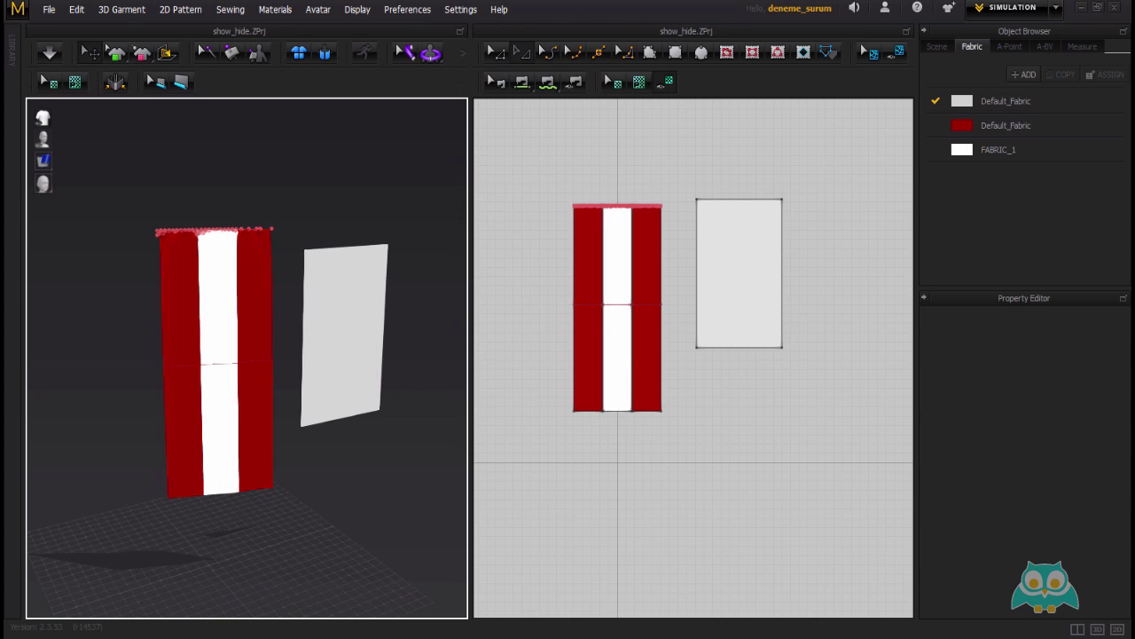
Examine the horizontal internal line across the curtain's red and white panels in the 2D pattern and clear the selection
left_click(348, 10)
mouse_move(391, 42)
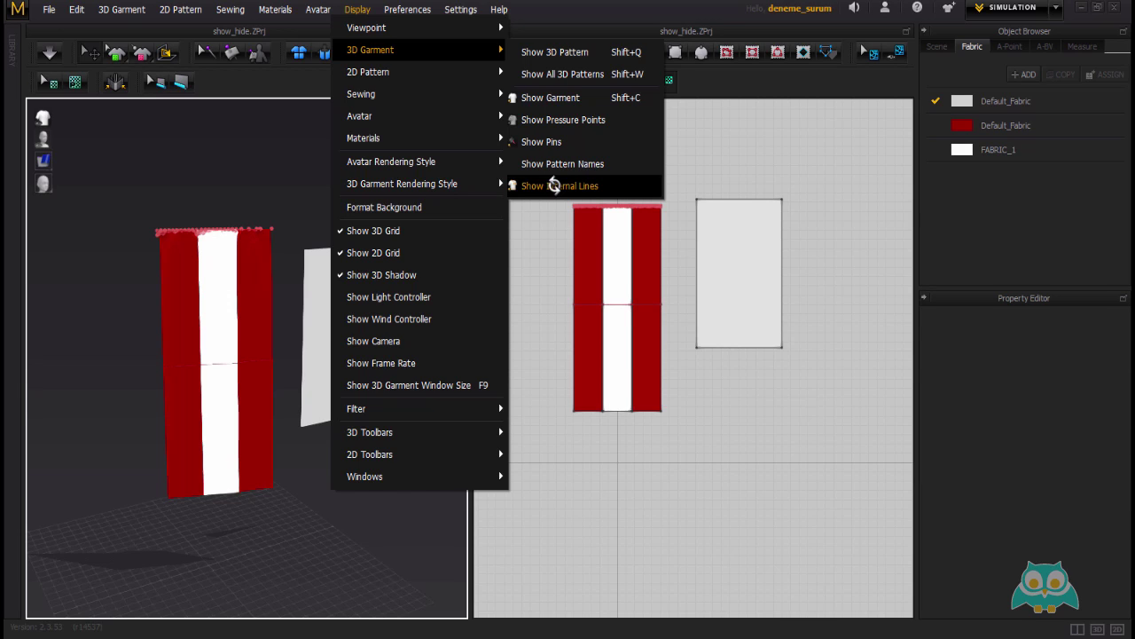
left_click(710, 454)
scroll(557, 307, "up", 4)
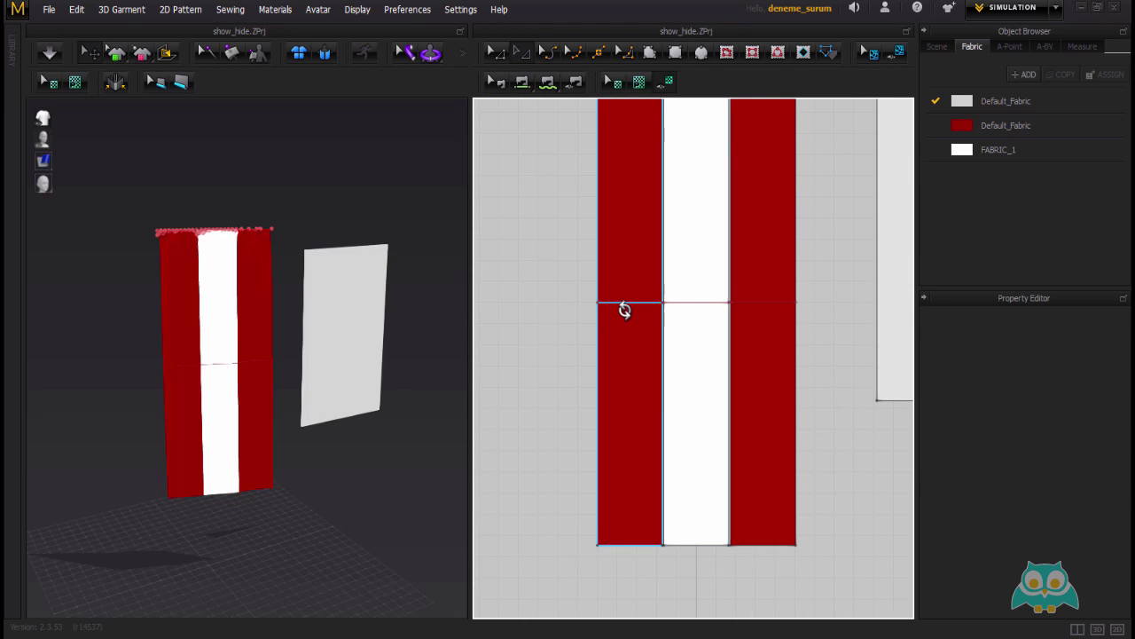
scroll(625, 307, "up", 2)
left_click(624, 299)
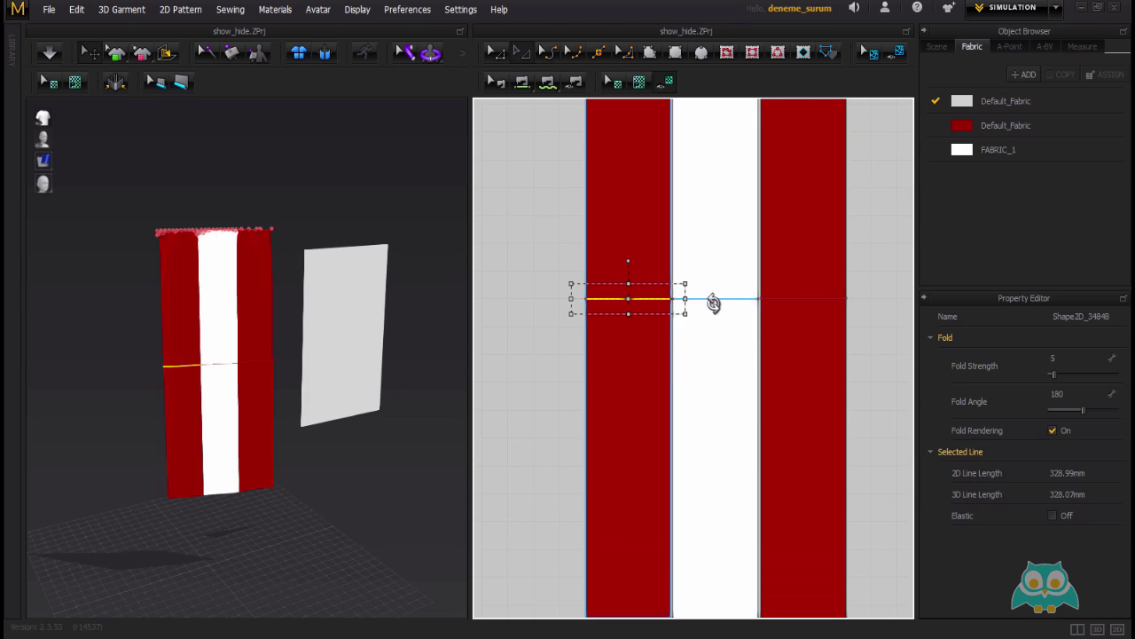
left_click(714, 299)
left_click(799, 299)
left_click(704, 301)
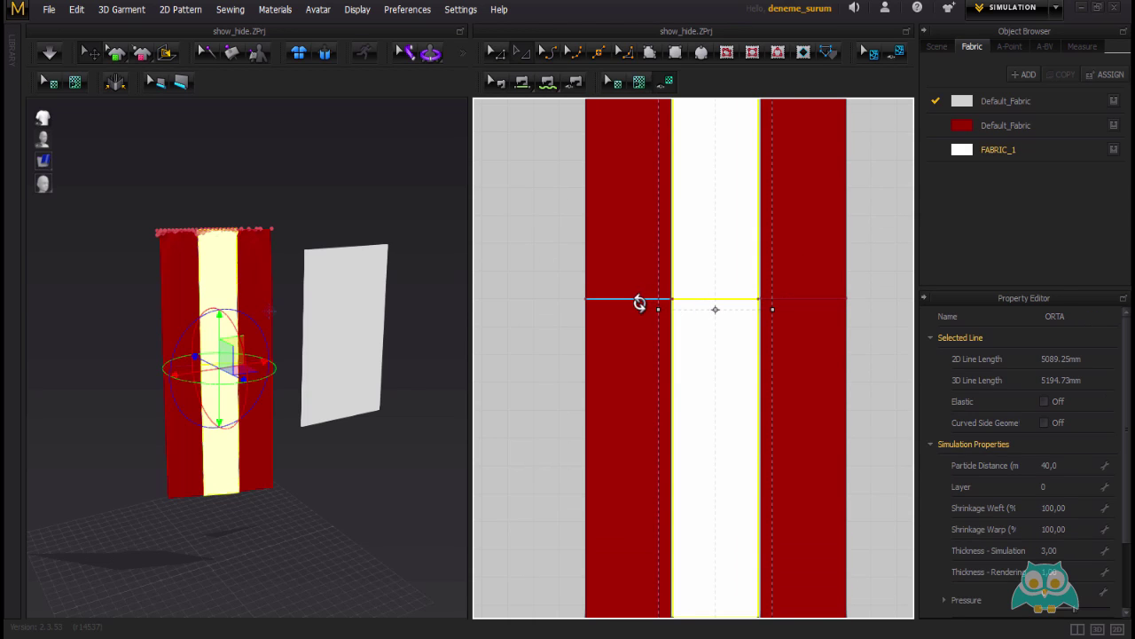
left_click(542, 278)
Turn off Show Internal Lines for the 3D garment and compare the curtain in 3D with its 2D pattern
right_click_drag(321, 443, 296, 369)
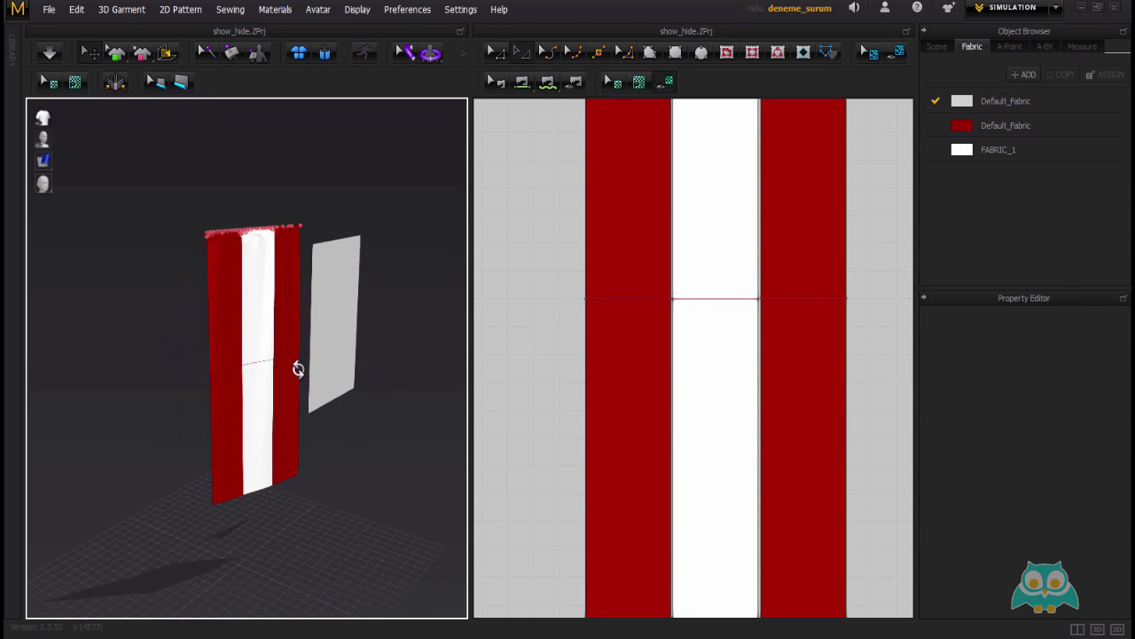
scroll(292, 368, "up", 4)
scroll(284, 365, "down", 6)
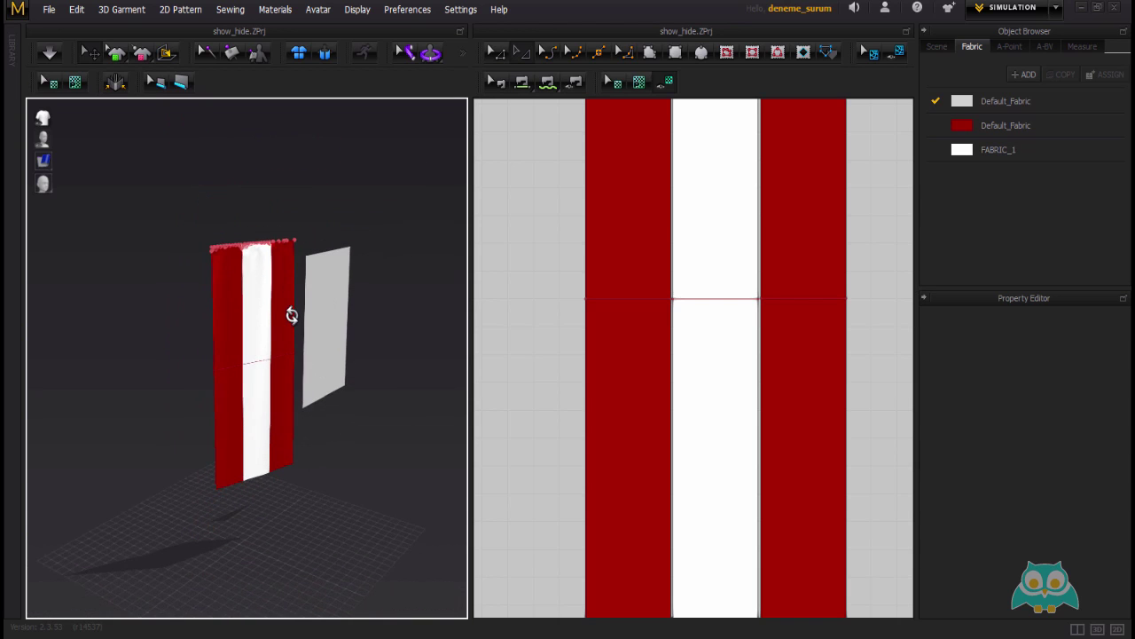
scroll(284, 241, "up", 5)
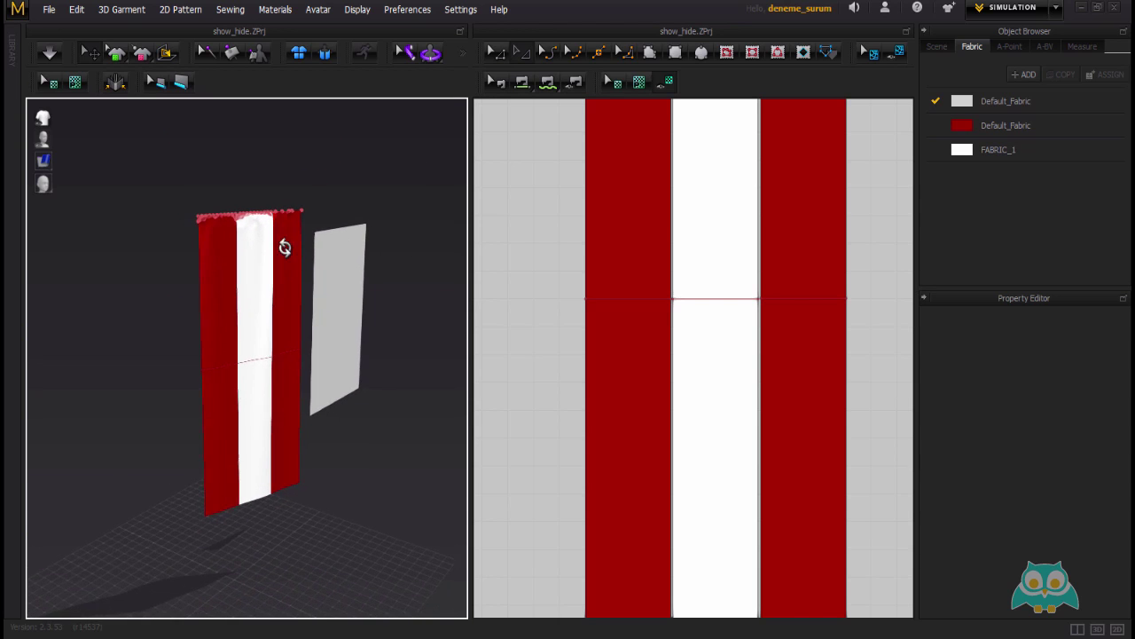
left_click(358, 9)
mouse_move(444, 49)
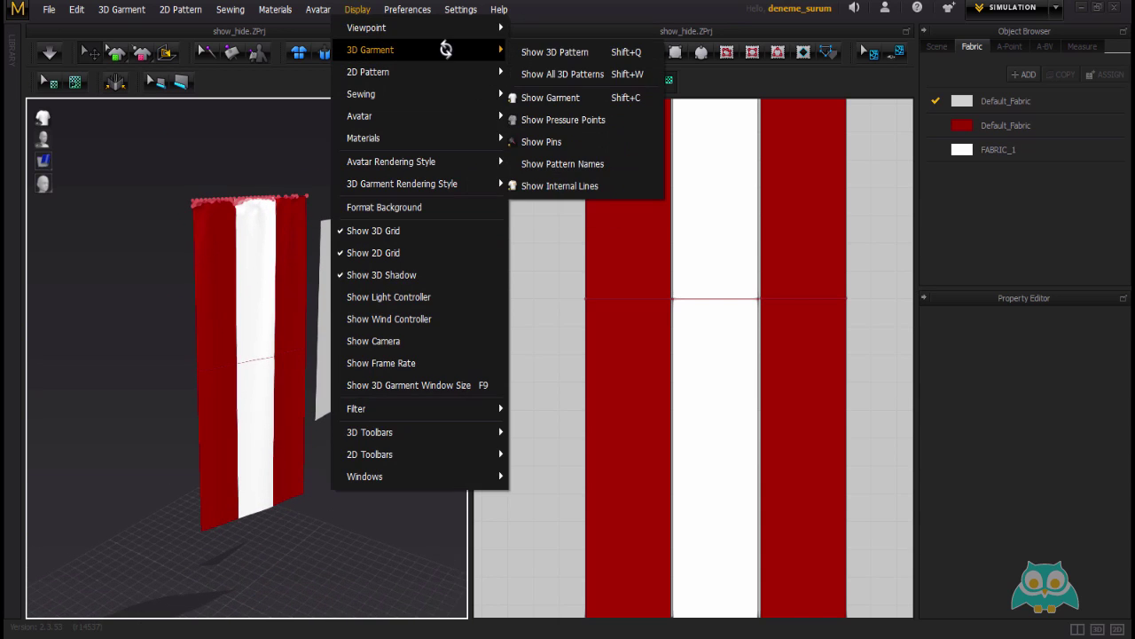
left_click(536, 177)
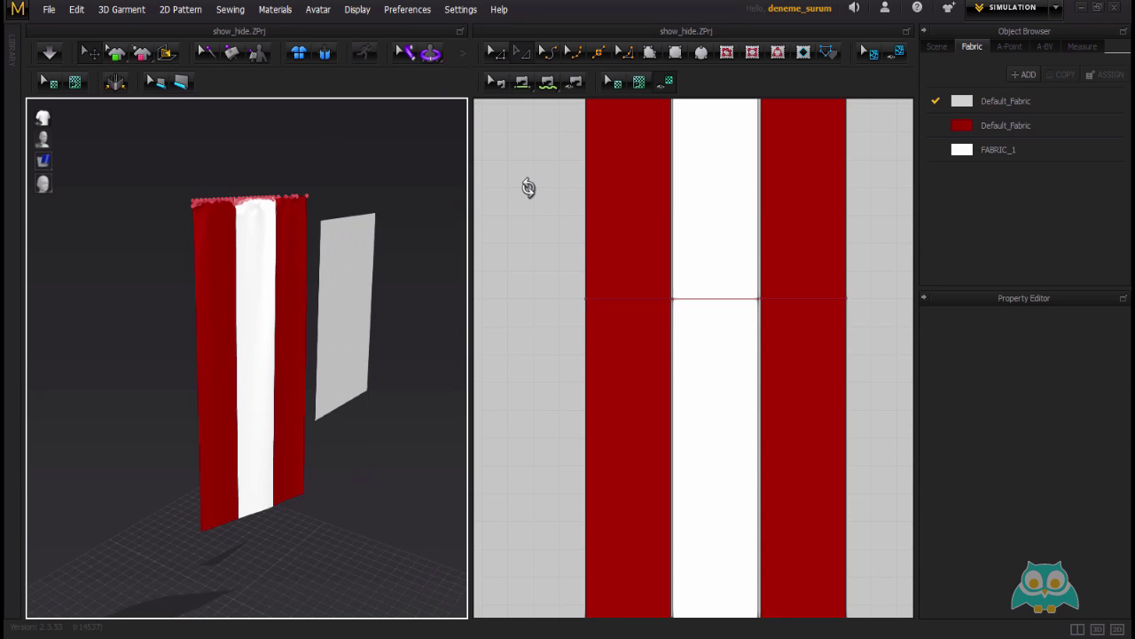
right_click_drag(374, 430, 329, 431)
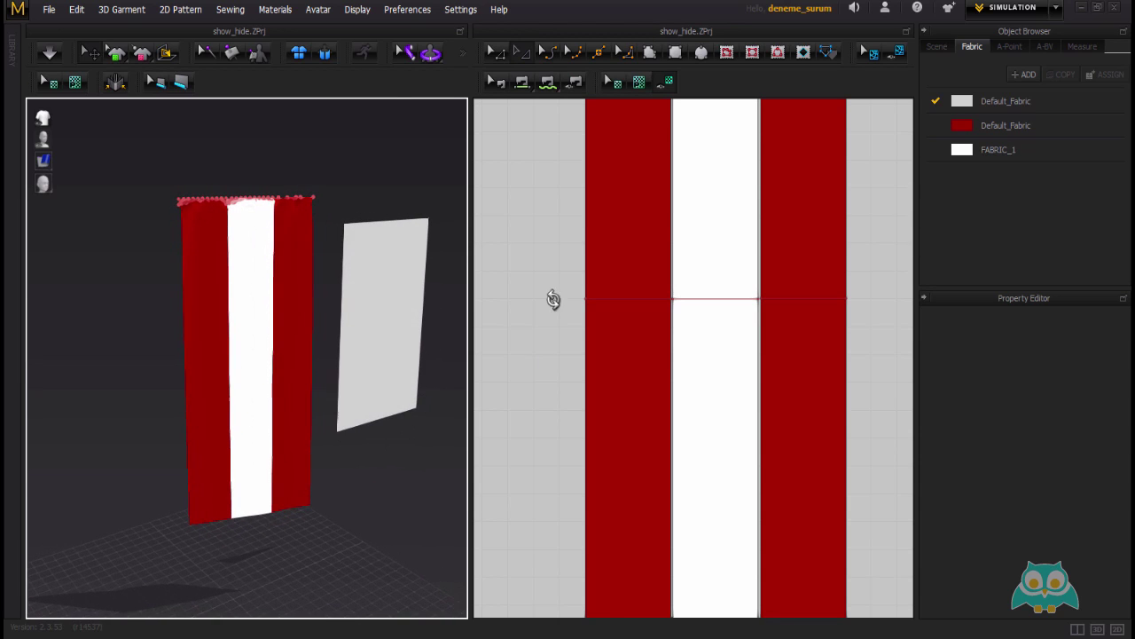
scroll(559, 274, "down", 5)
scroll(613, 271, "up", 3)
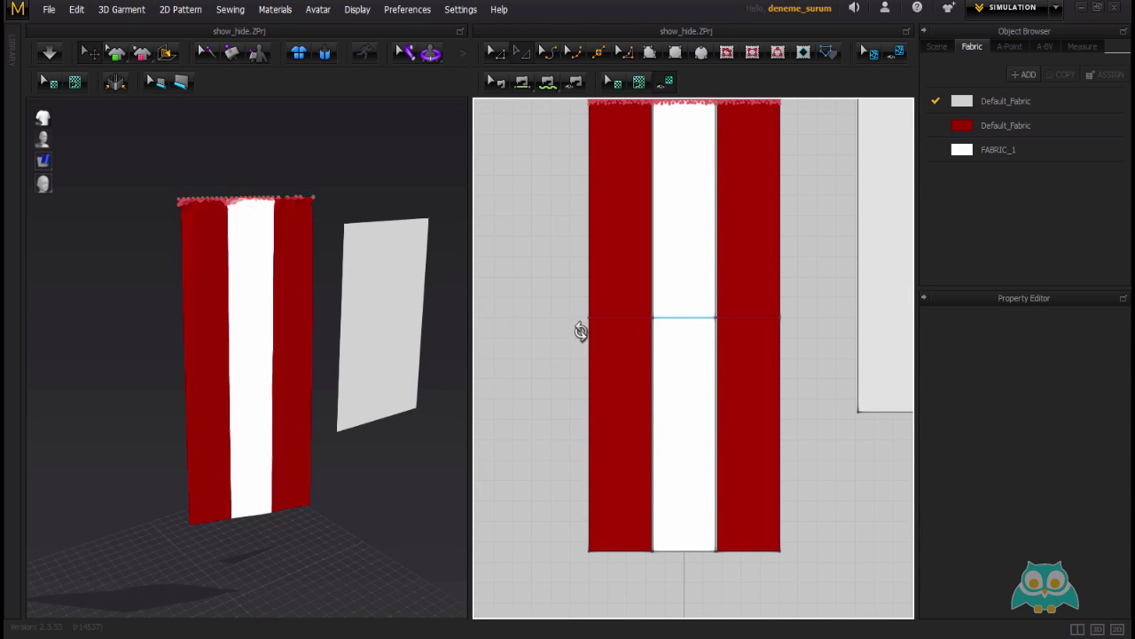
Turn Show Internal Lines back on for the 3D garment and inspect the line across the middle of the curtain
right_click_drag(367, 340, 356, 297)
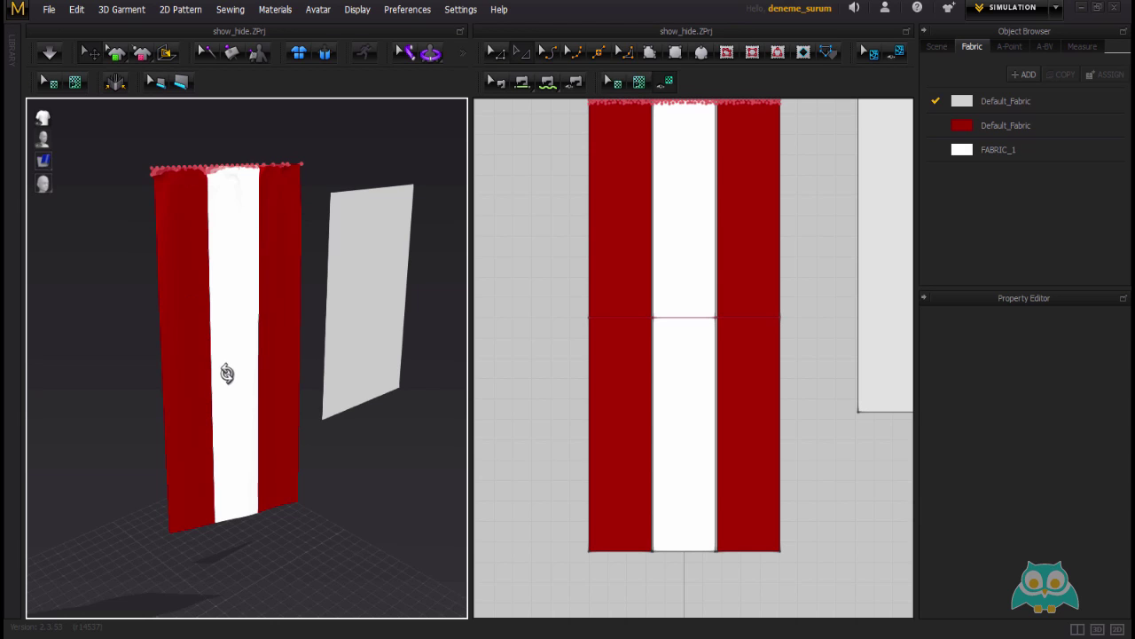
left_click(356, 9)
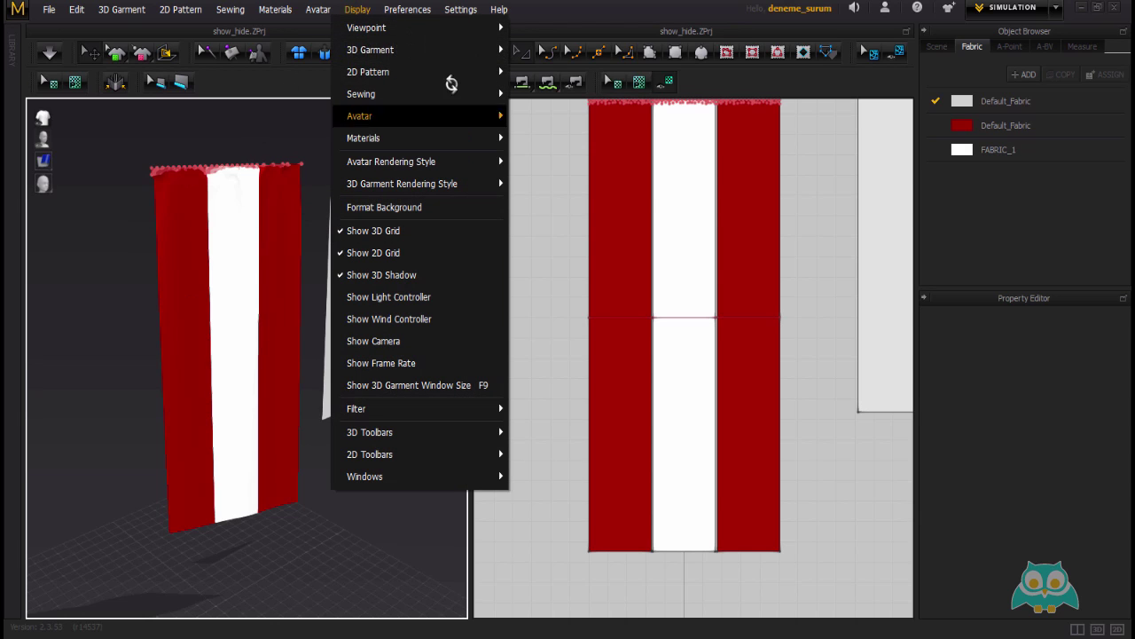
mouse_move(446, 45)
left_click(514, 185)
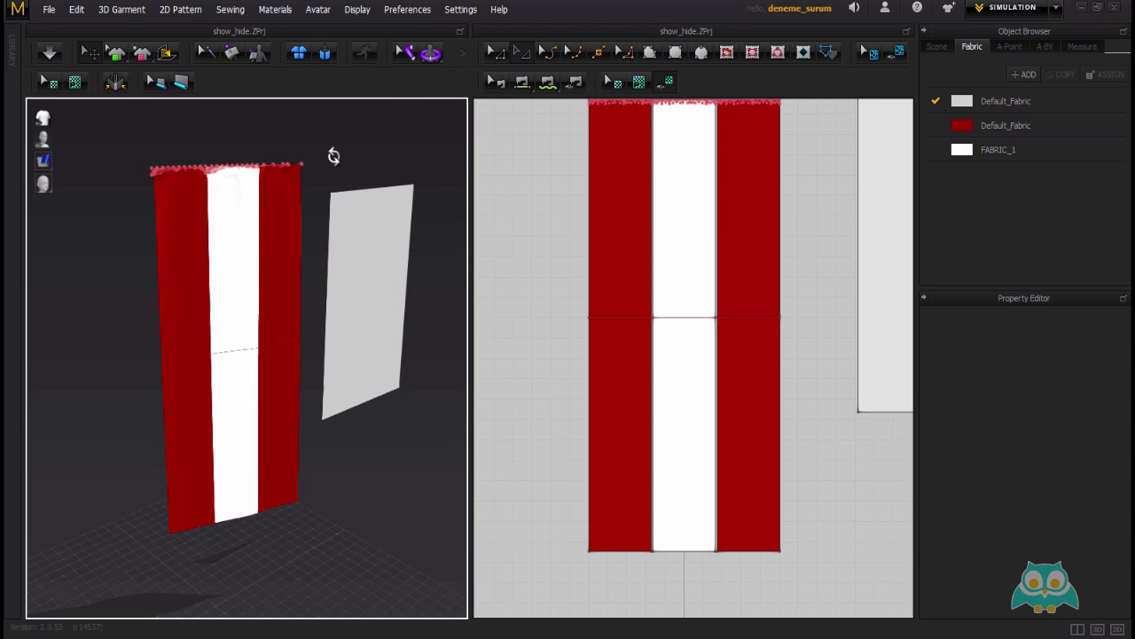
scroll(276, 370, "up", 6)
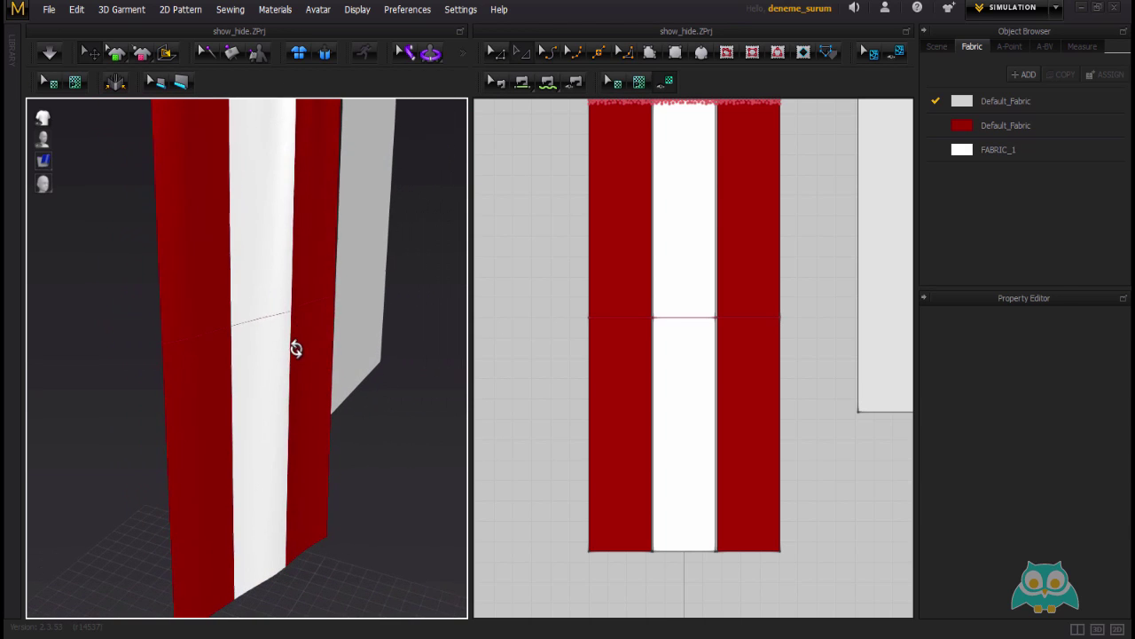
left_click(216, 324)
left_click(334, 400)
scroll(324, 405, "down", 4)
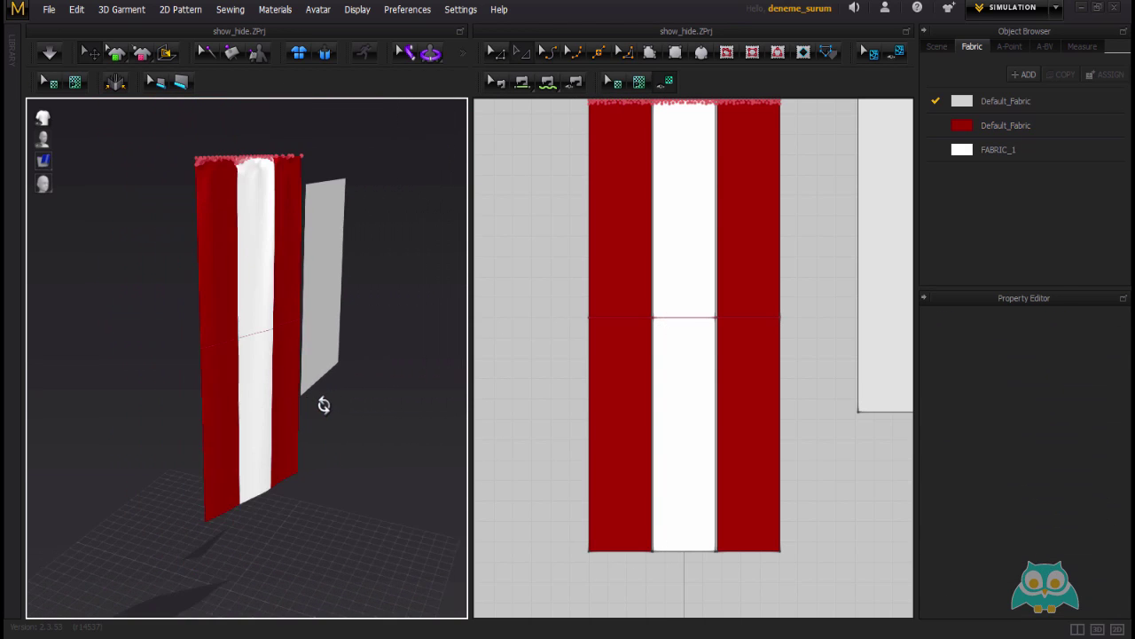
scroll(324, 405, "down", 3)
Open the display options for the 3D garment
left_click(318, 9)
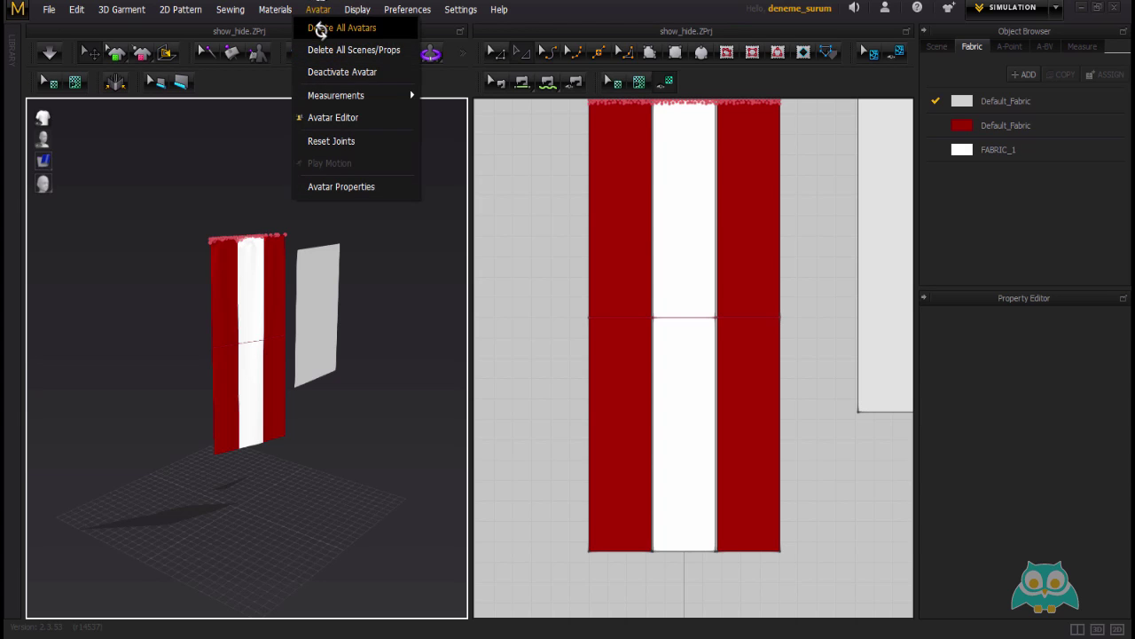
mouse_move(358, 9)
mouse_move(412, 48)
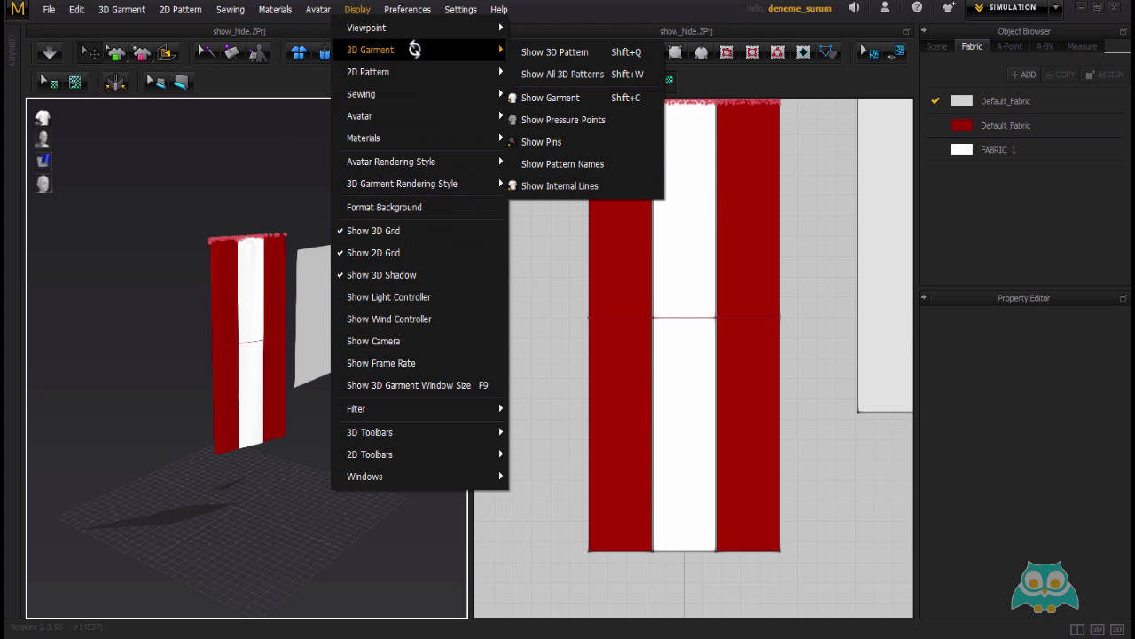